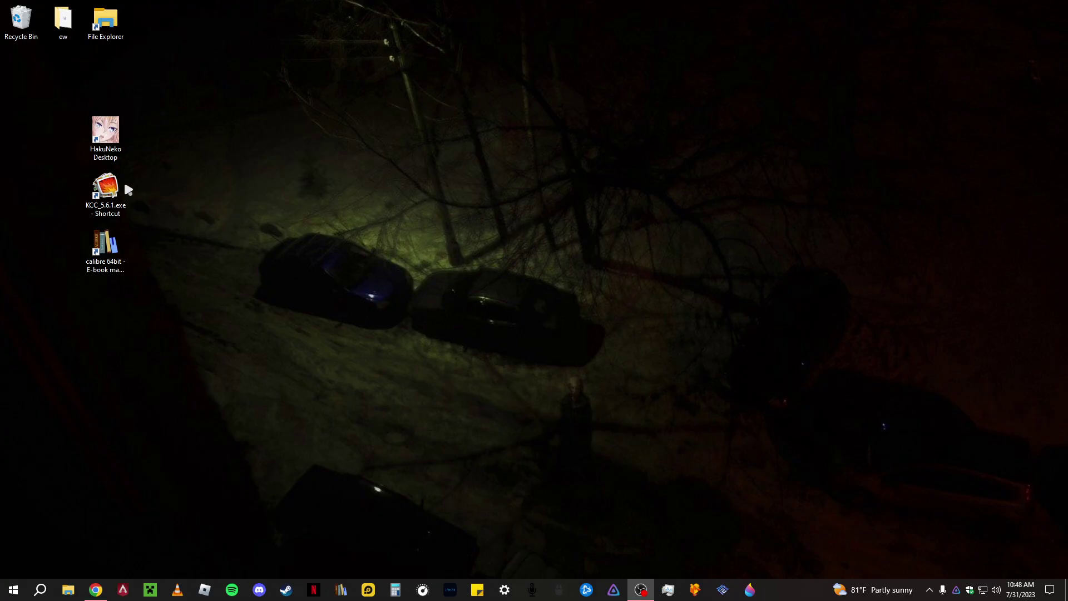
# Line up the HakuNeko, KCC and calibre shortcuts in a column below File Explorer.
pyautogui.moveTo(35, 90); pyautogui.dragTo(227, 310)
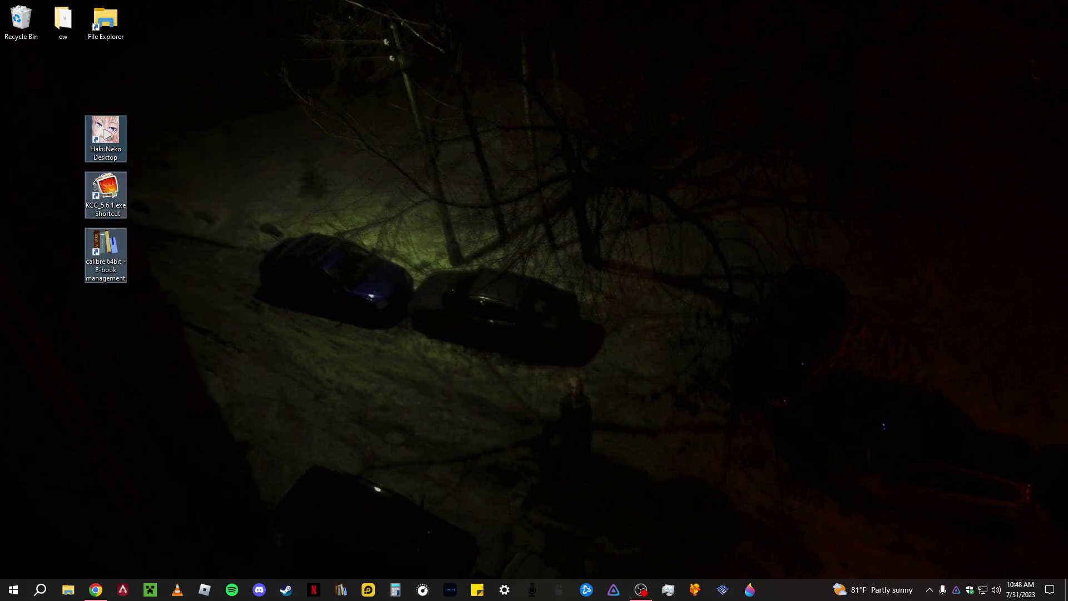
pyautogui.click(107, 133)
pyautogui.moveTo(107, 134); pyautogui.dragTo(107, 77)
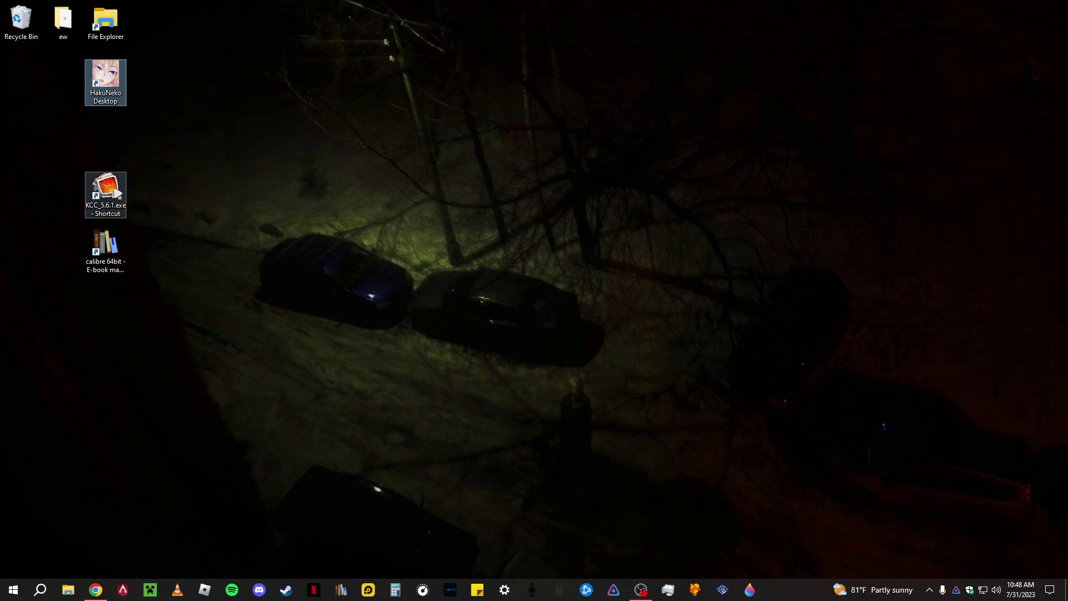
pyautogui.moveTo(117, 193); pyautogui.dragTo(114, 144)
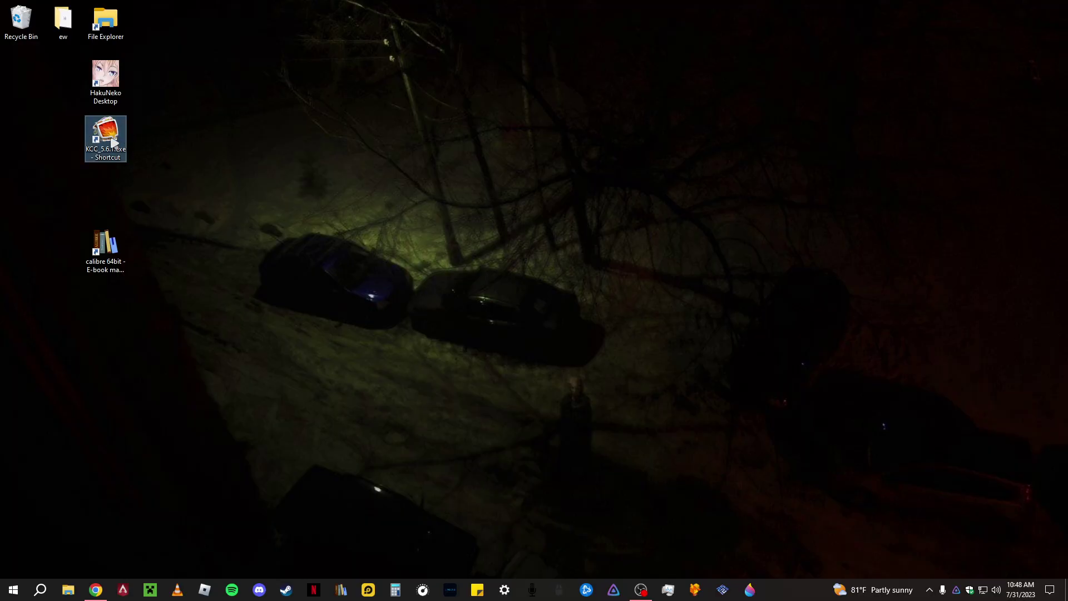
pyautogui.moveTo(106, 244); pyautogui.dragTo(107, 199)
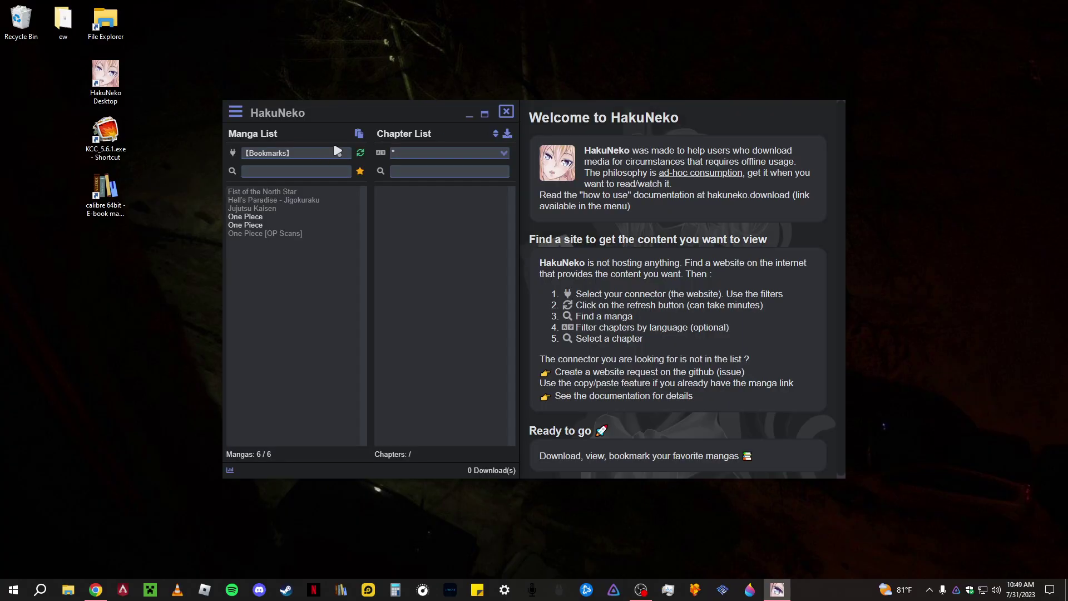
# Browse HakuNeko's website connector list, scrolling through the available sources.
pyautogui.click(311, 155)
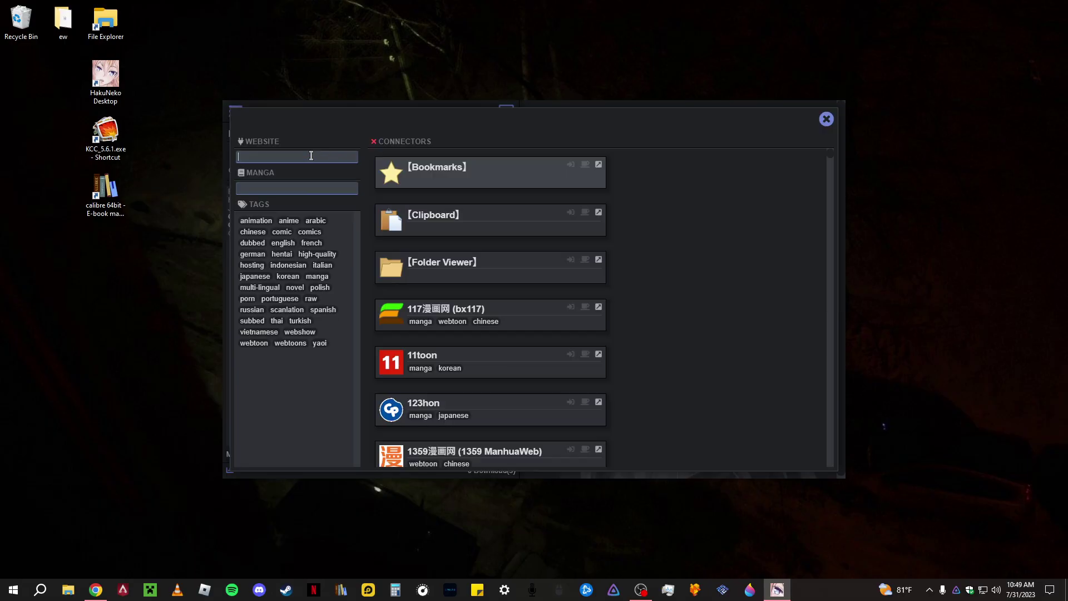
pyautogui.click(106, 84)
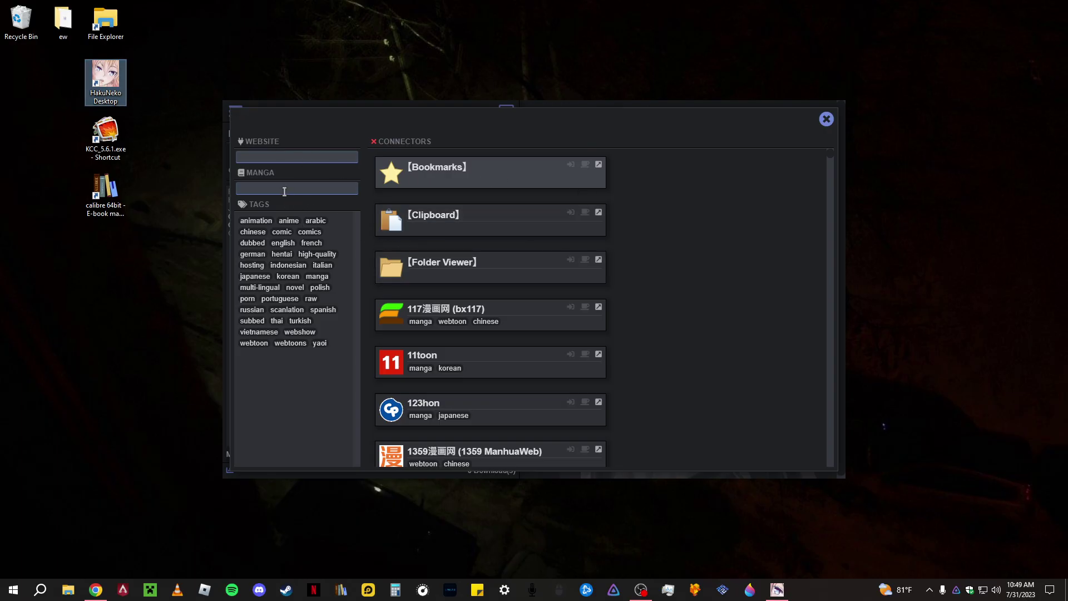
pyautogui.scroll(-5, 506, 271)
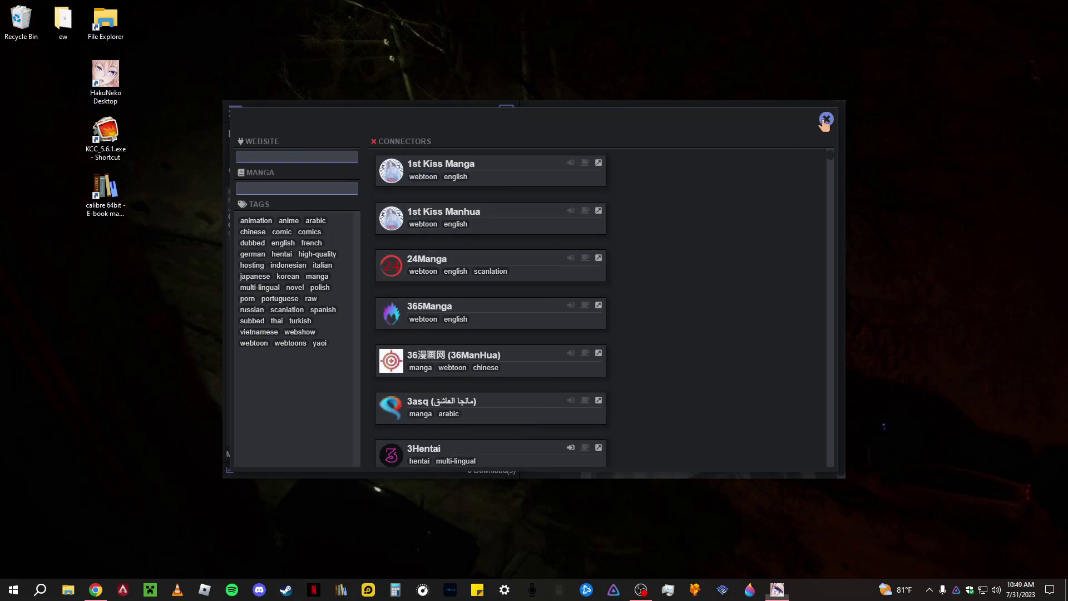
pyautogui.click(826, 118)
pyautogui.moveTo(413, 114)
pyautogui.mouseDown()
pyautogui.moveTo(424, 119)
pyautogui.moveTo(398, 116)
pyautogui.mouseUp()
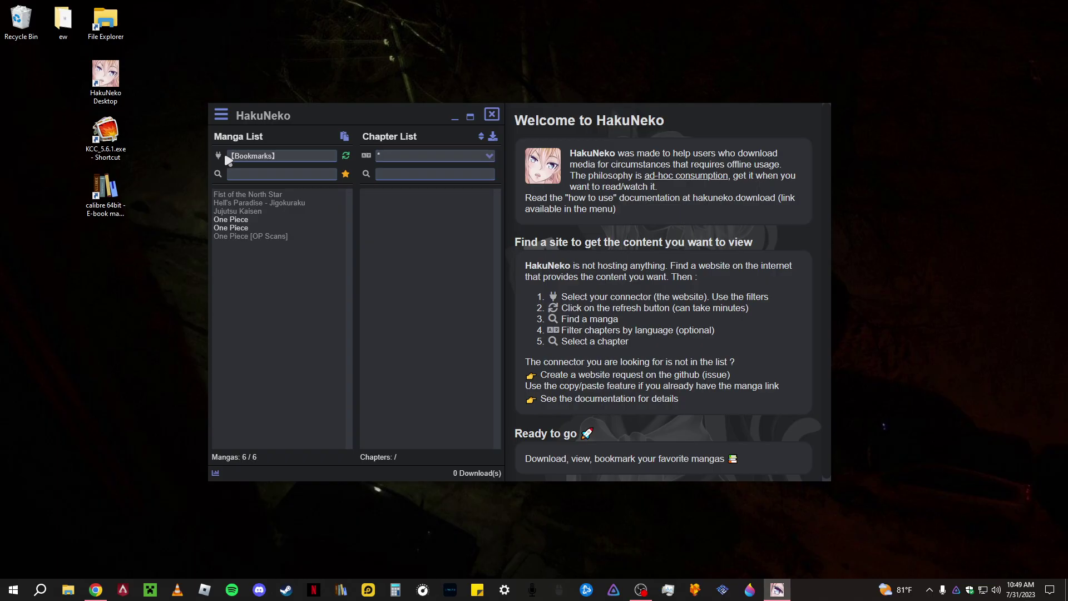
pyautogui.click(257, 159)
pyautogui.scroll(-15, 465, 264)
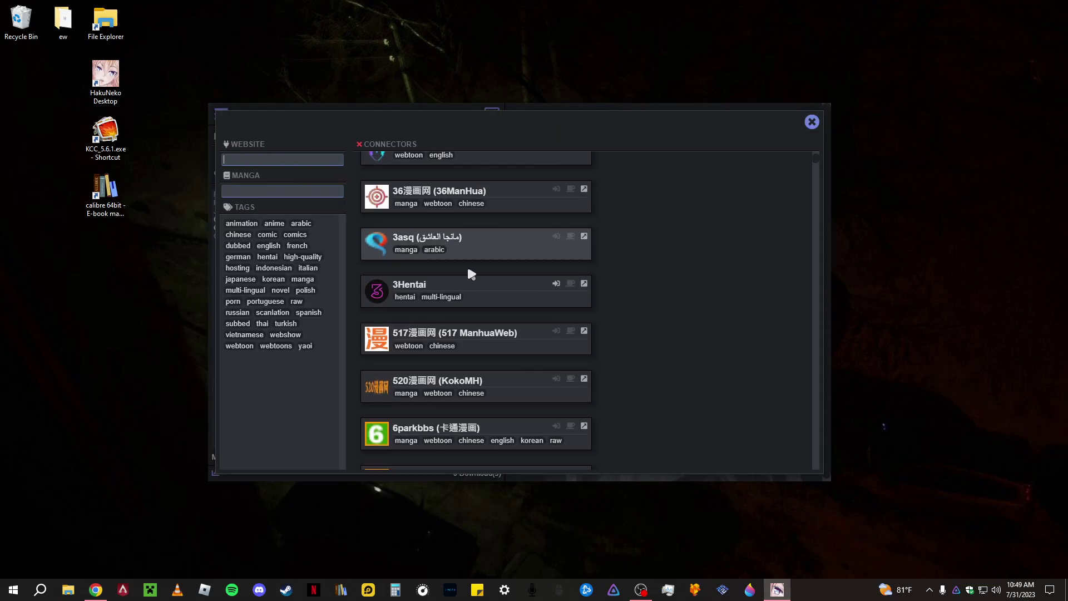
pyautogui.scroll(-20, 456, 262)
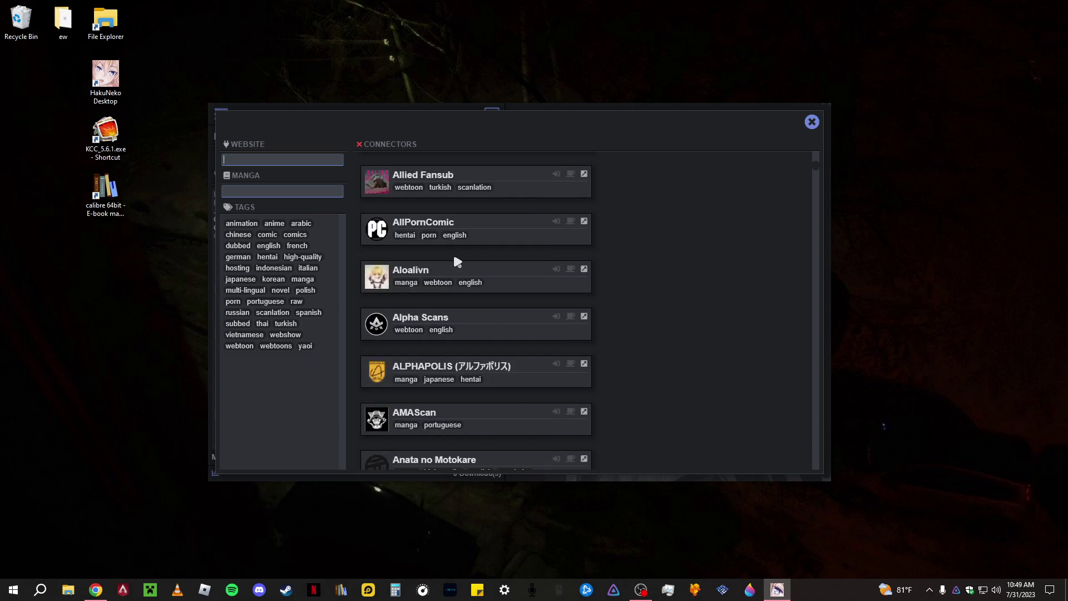
pyautogui.scroll(-10, 458, 281)
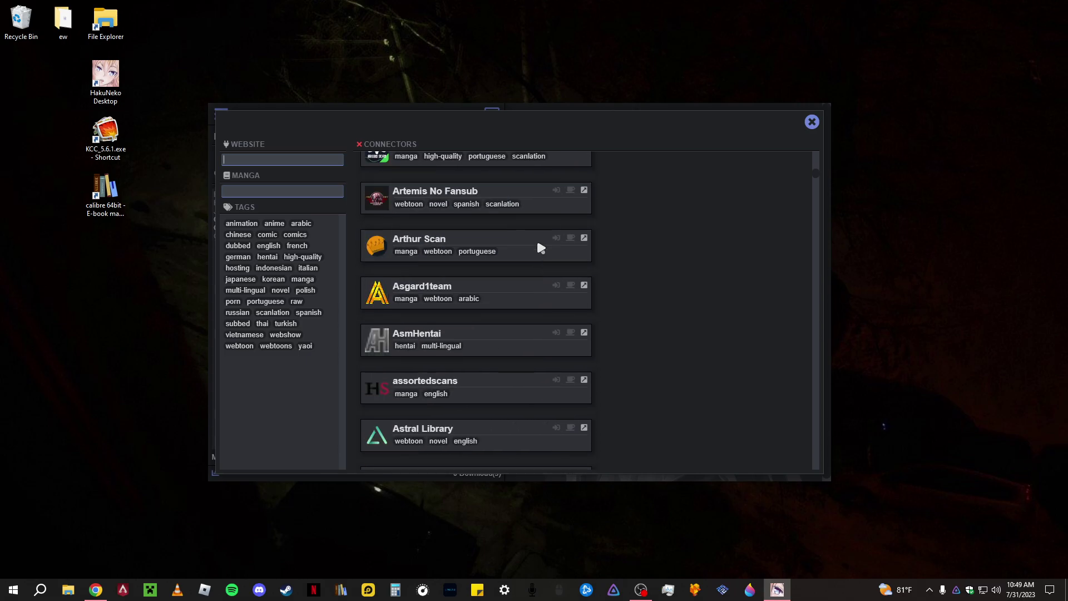
pyautogui.moveTo(819, 170); pyautogui.dragTo(343, 276)
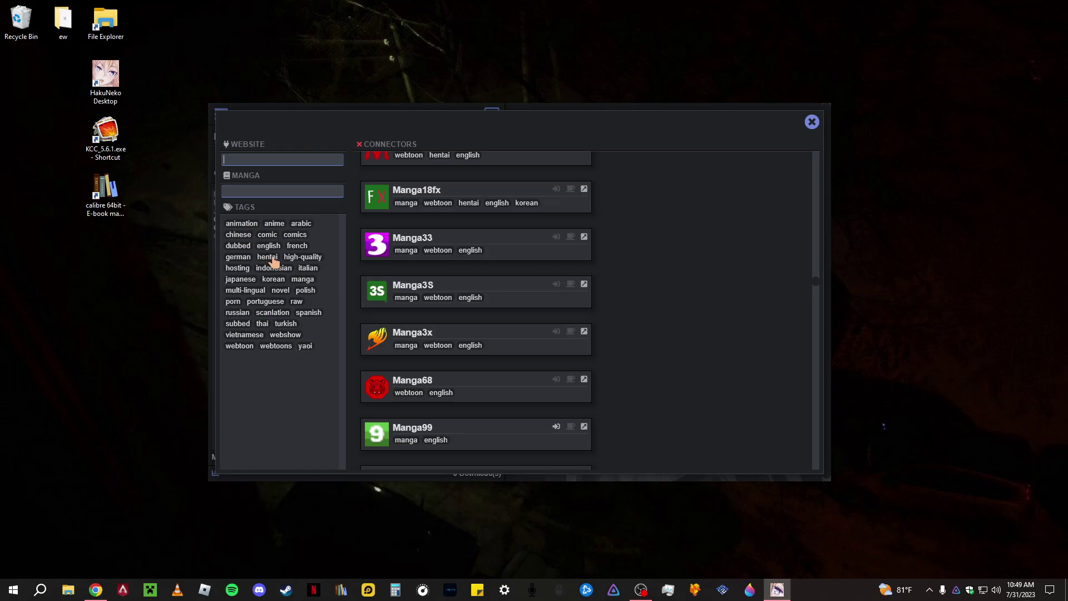
pyautogui.scroll(-5, 479, 245)
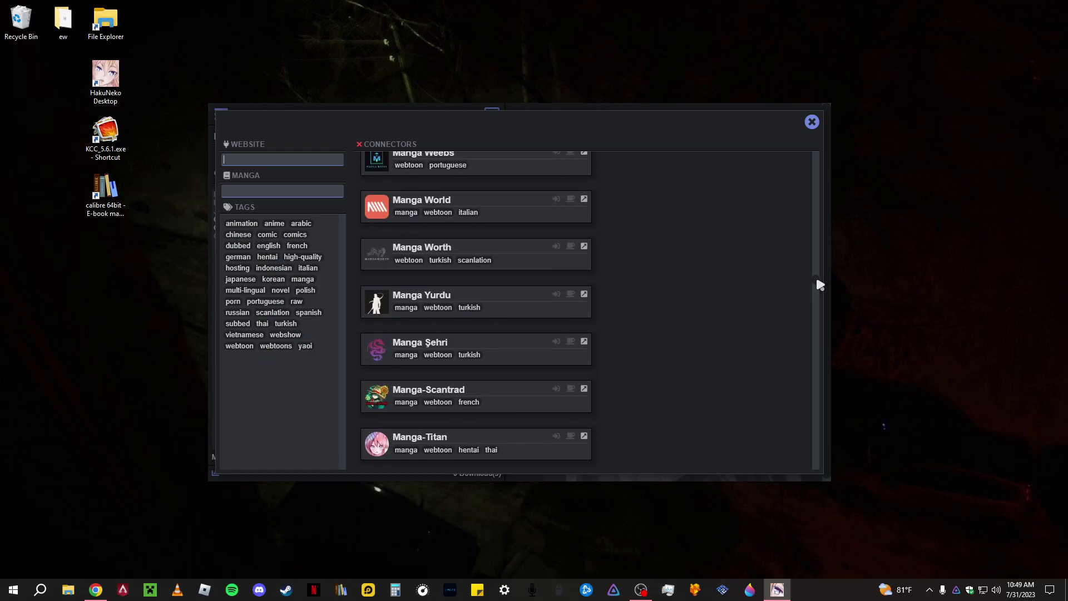
pyautogui.moveTo(820, 285); pyautogui.dragTo(816, 156)
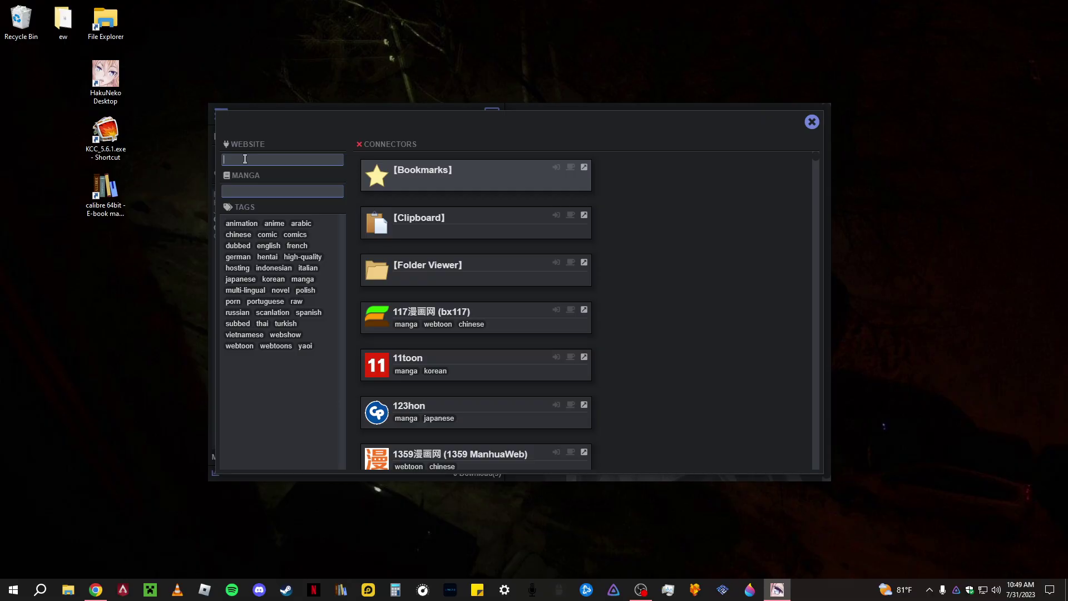
# Type 'comick' in the Website filter, then clear it and start typing 'mangasee'.
pyautogui.write('comick')
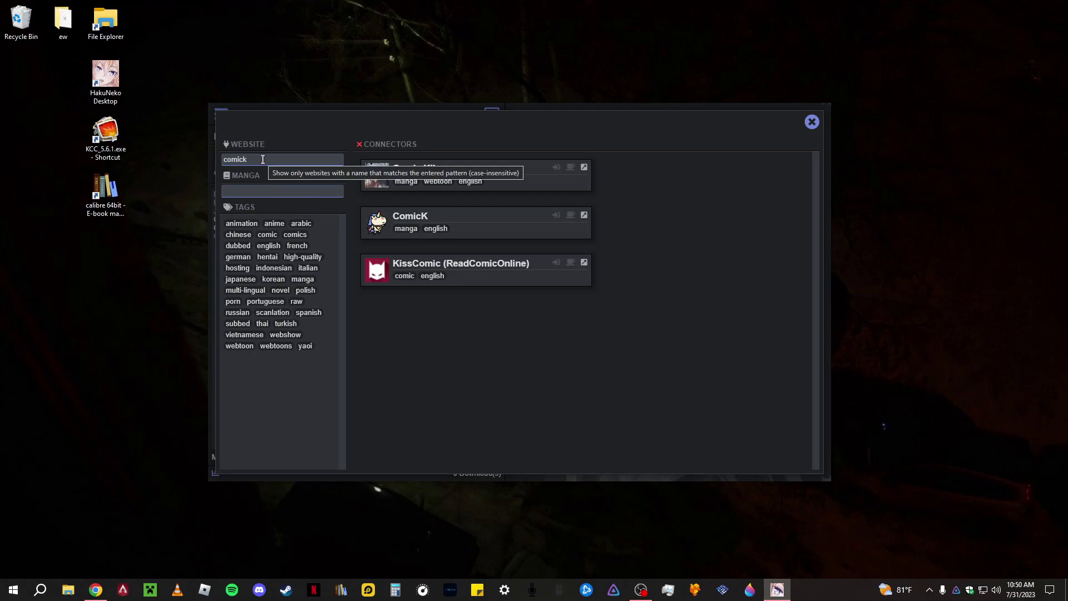
pyautogui.moveTo(256, 160); pyautogui.dragTo(201, 170)
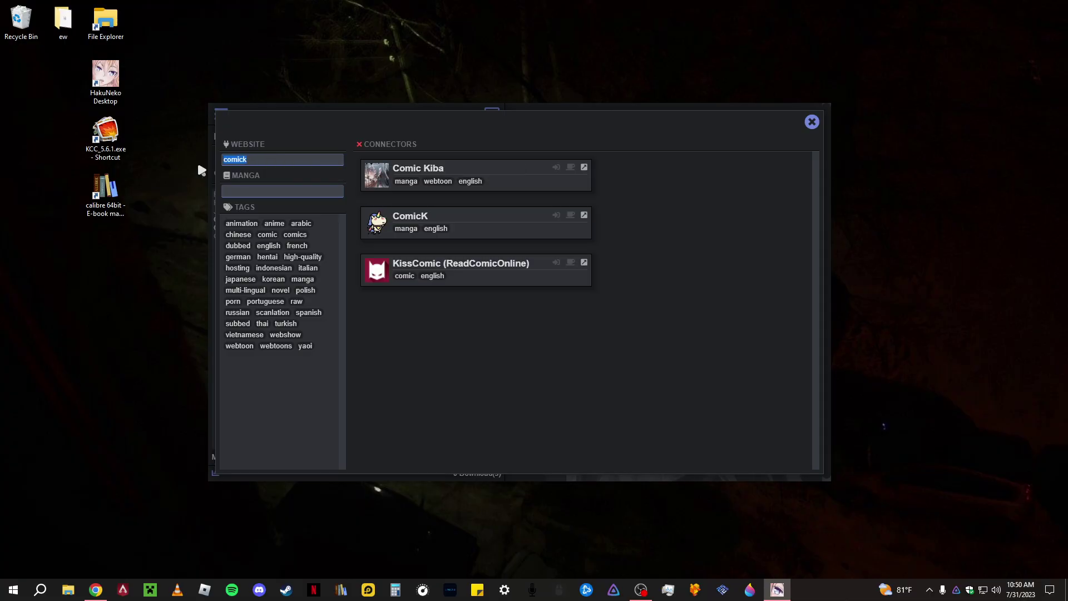
pyautogui.press('BackSpace')
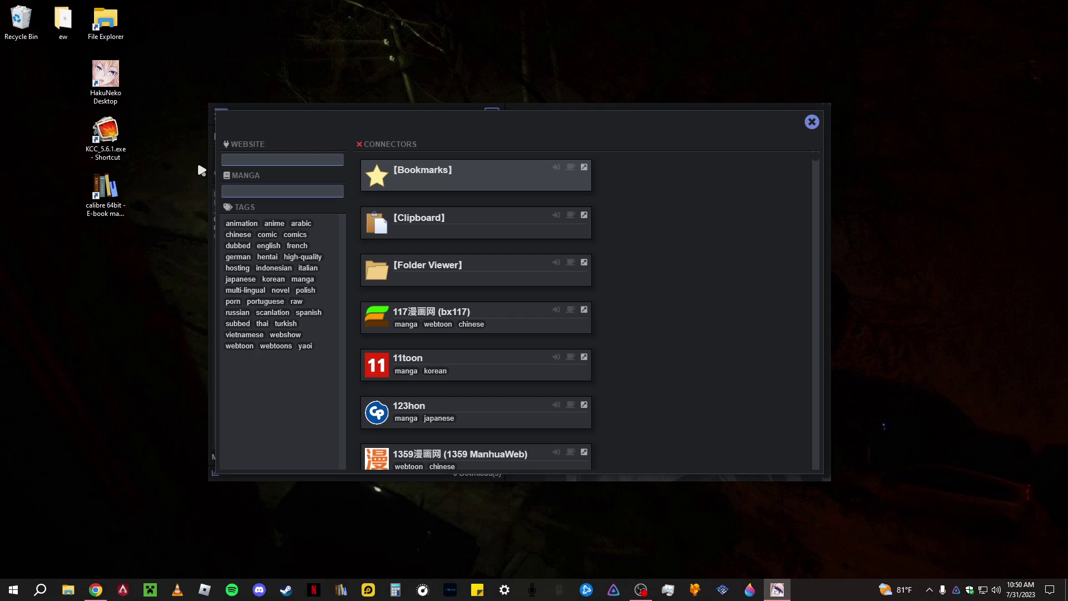
pyautogui.write('mangs')
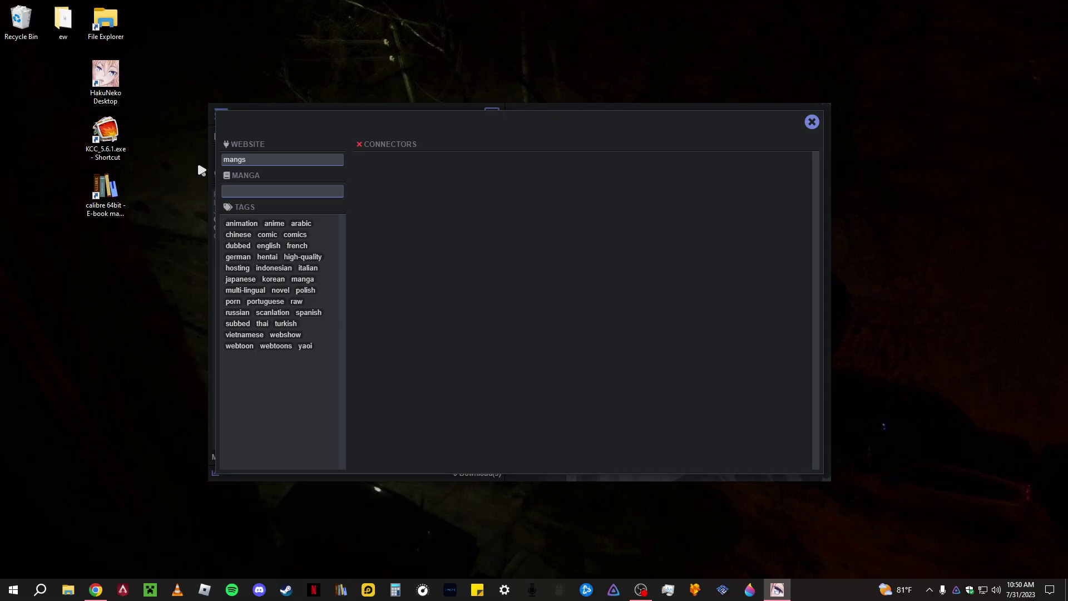
pyautogui.press('BackSpace')
# Pick the MangaSee connector, search 'one-p', and load One-Punch Man's chapters.
pyautogui.write('asee')
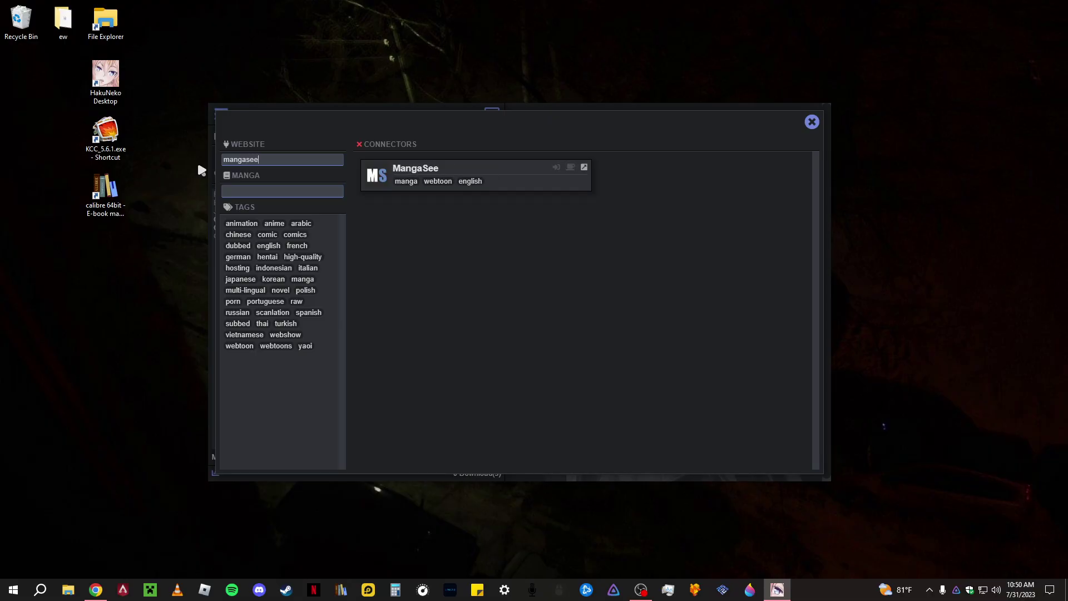
pyautogui.click(532, 187)
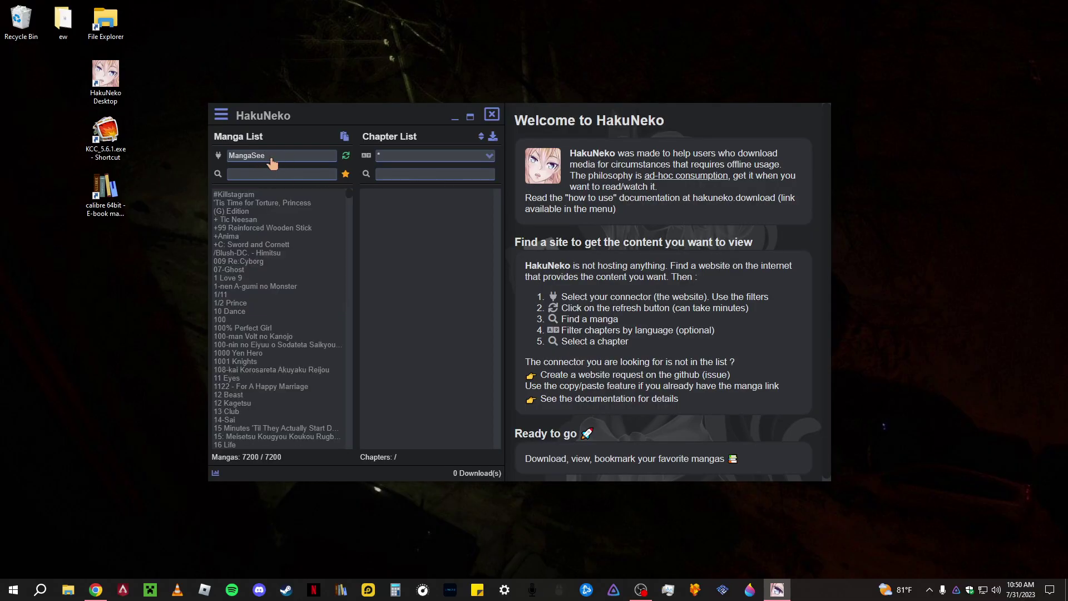
pyautogui.scroll(-5, 300, 312)
pyautogui.scroll(1, 282, 231)
pyautogui.click(268, 174)
pyautogui.write('one')
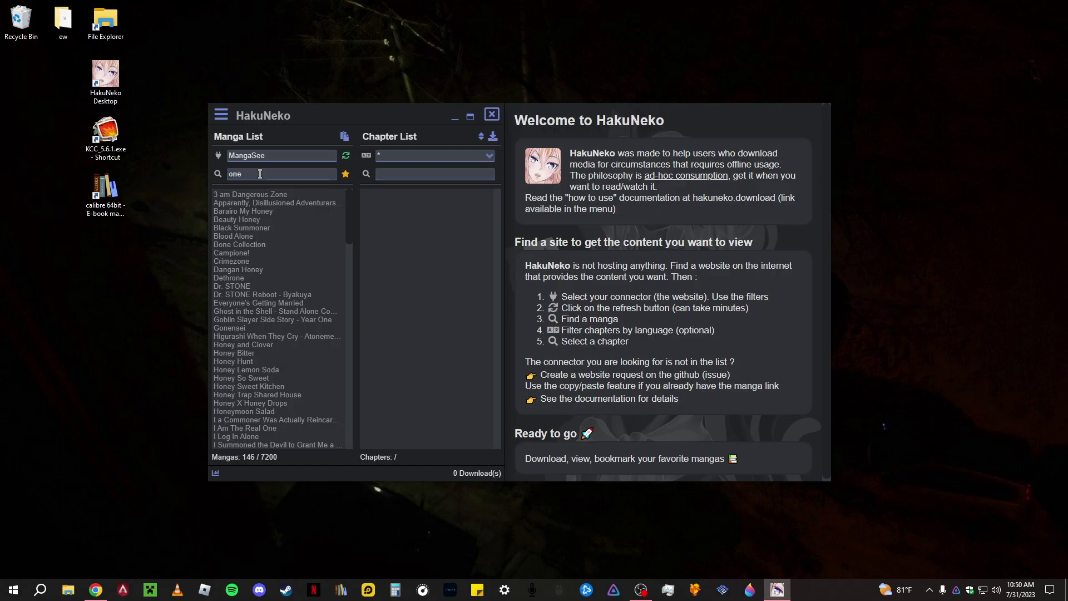
pyautogui.write('-p')
pyautogui.click(242, 194)
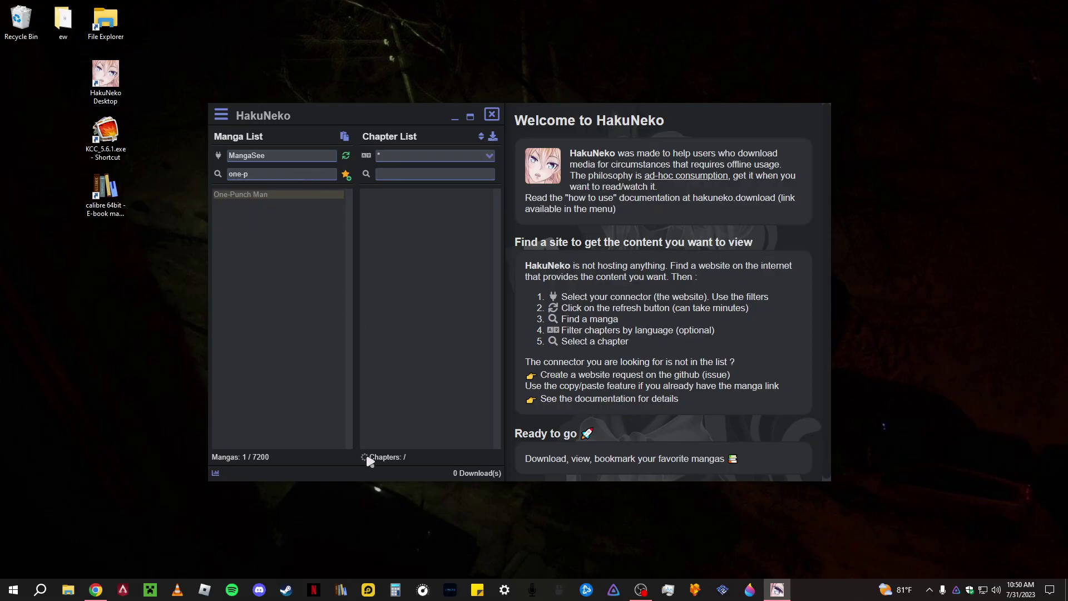
# Toggle the chapter sort order and scroll to the bottom of One-Punch Man's chapter list.
pyautogui.scroll(-20, 439, 271)
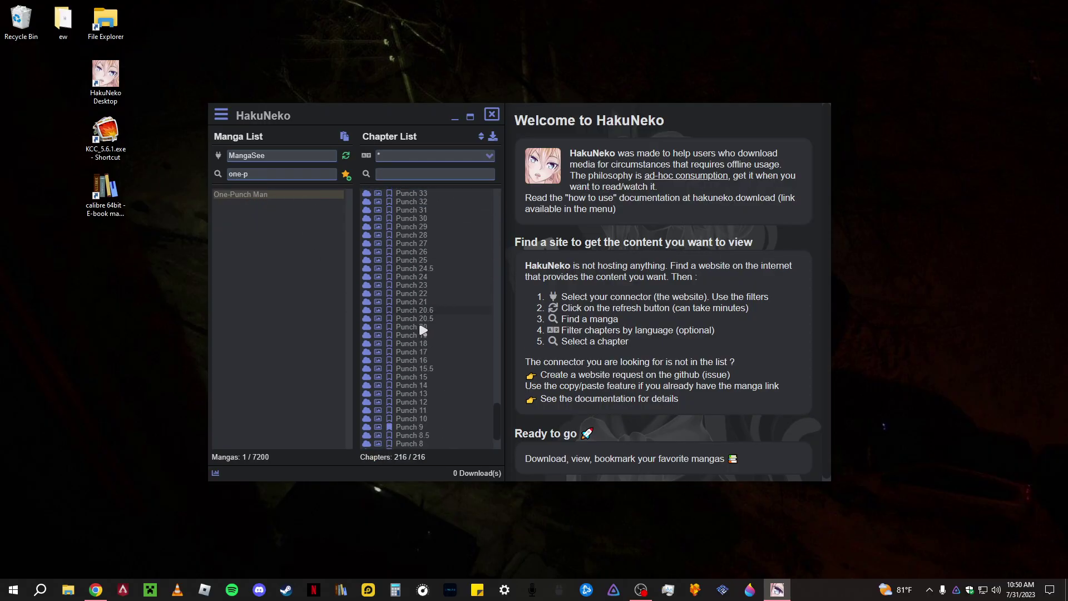
pyautogui.scroll(20, 418, 328)
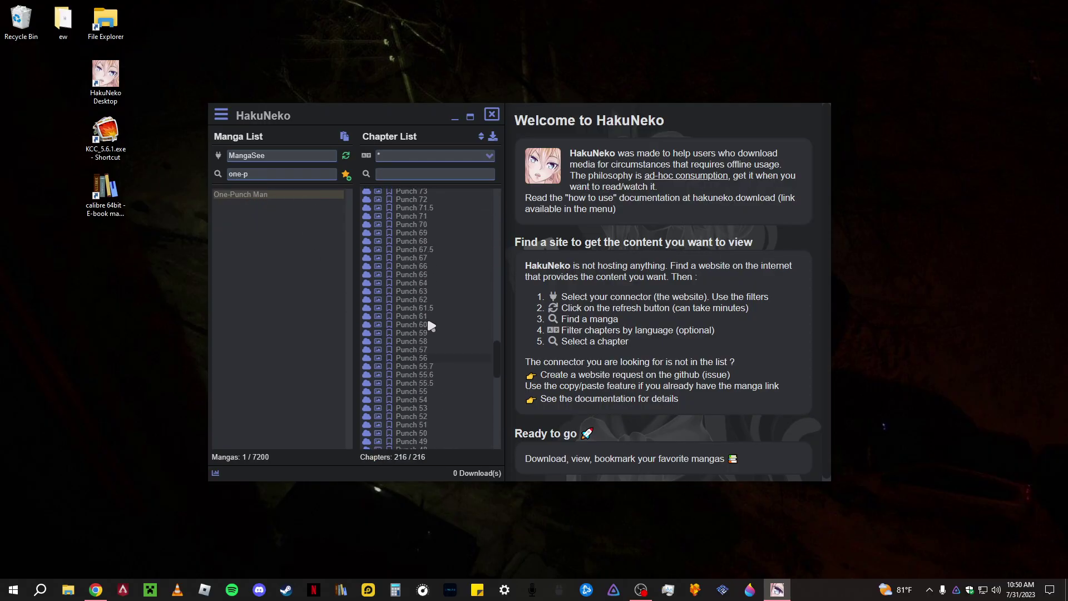
pyautogui.click(481, 137)
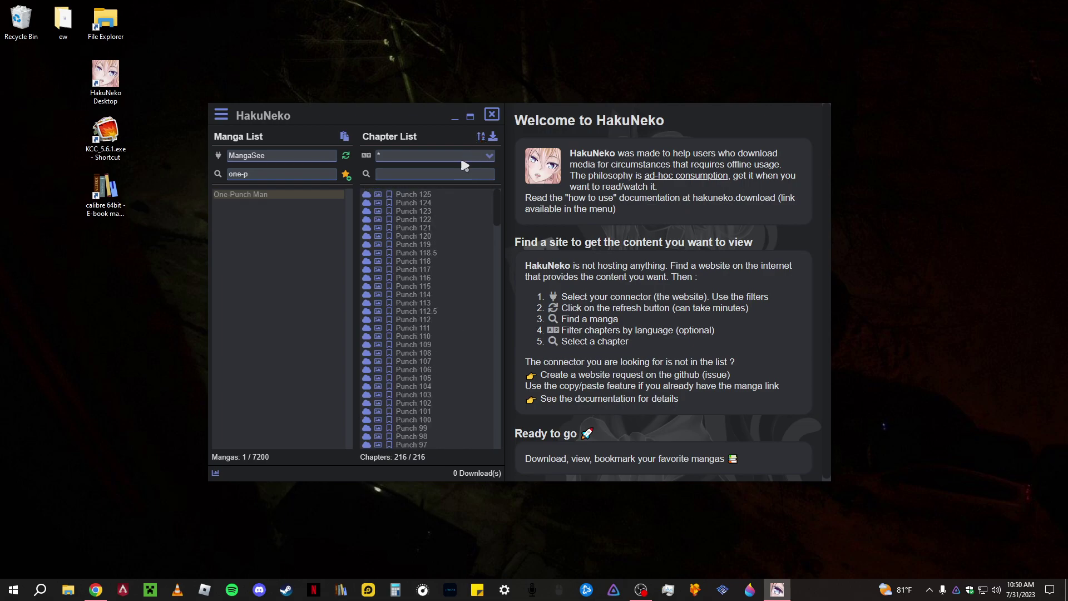
pyautogui.click(481, 137)
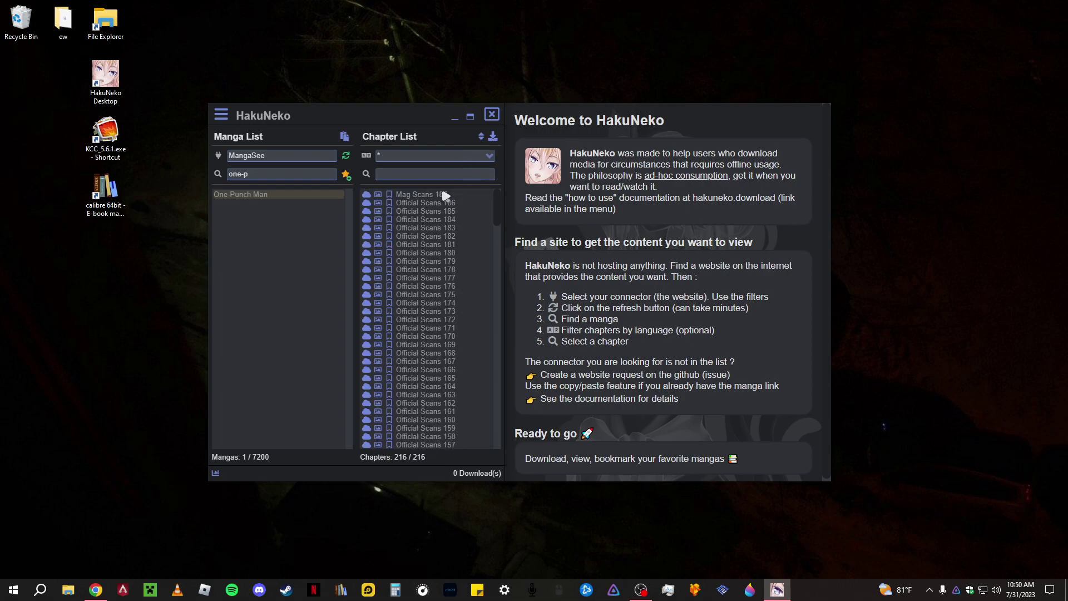
pyautogui.click(480, 137)
pyautogui.scroll(-20, 453, 253)
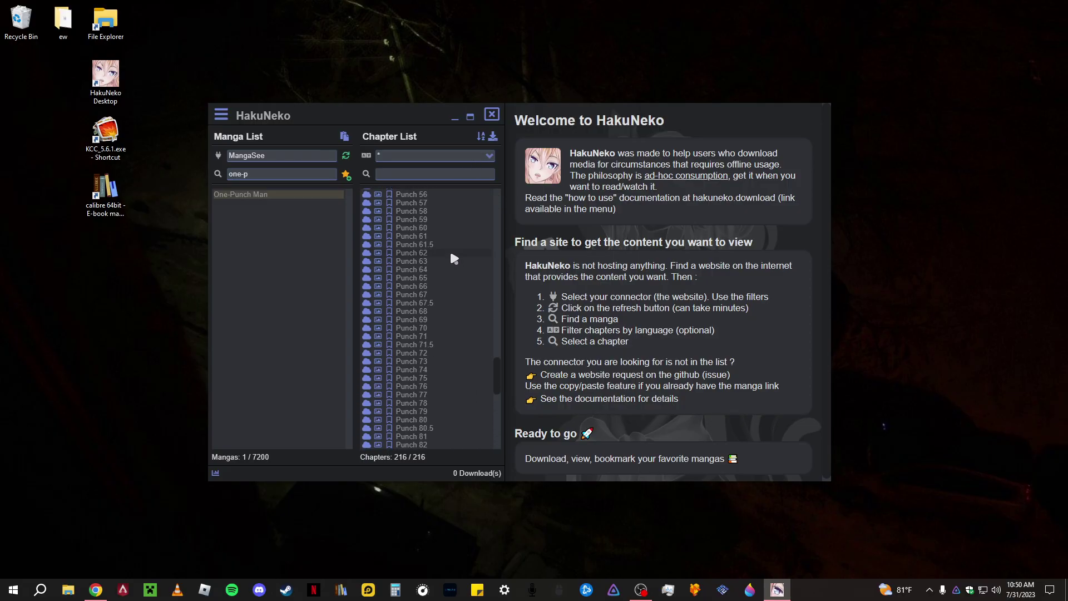
pyautogui.click(481, 137)
pyautogui.scroll(-10, 445, 246)
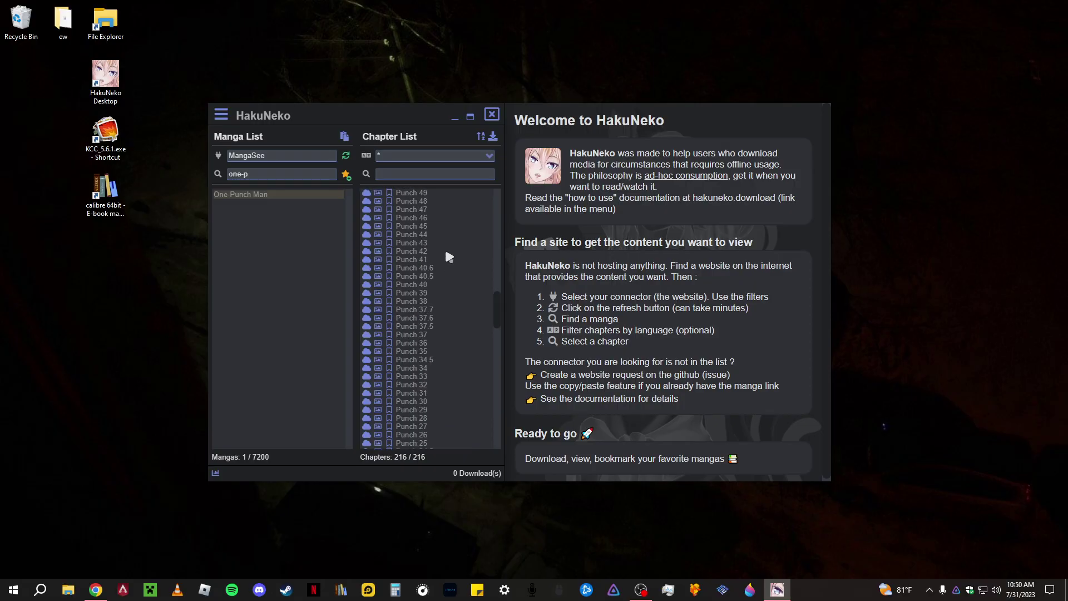
pyautogui.click(481, 136)
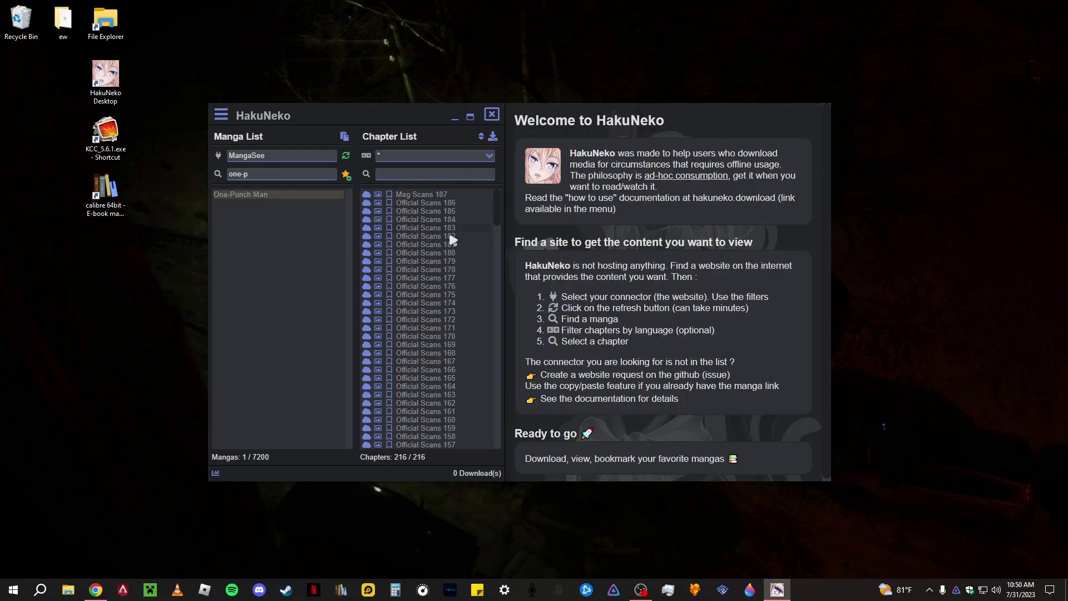
pyautogui.scroll(-20, 452, 247)
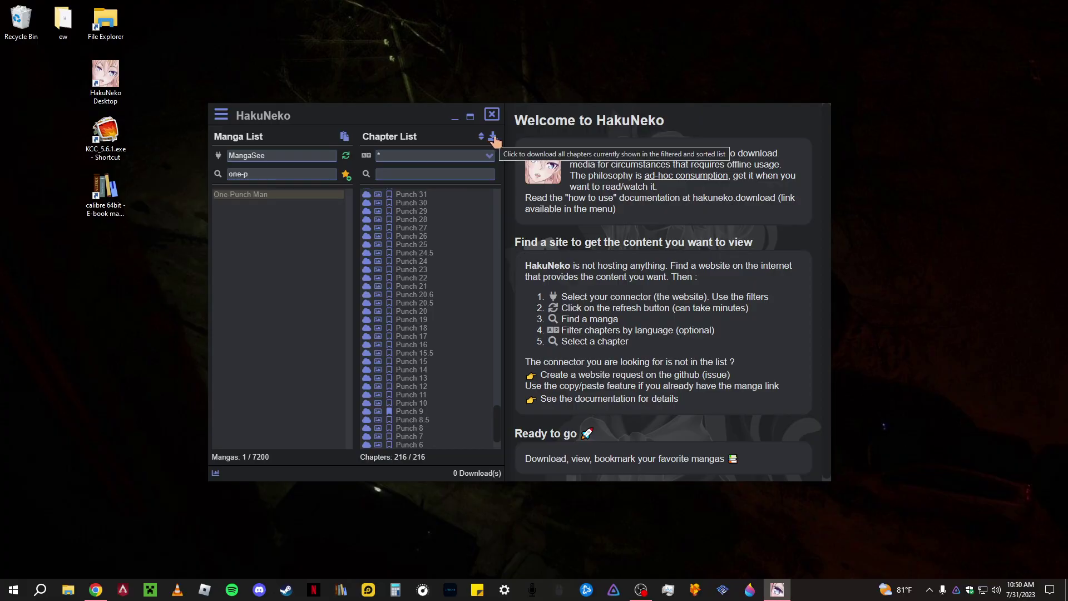
pyautogui.scroll(-2, 434, 305)
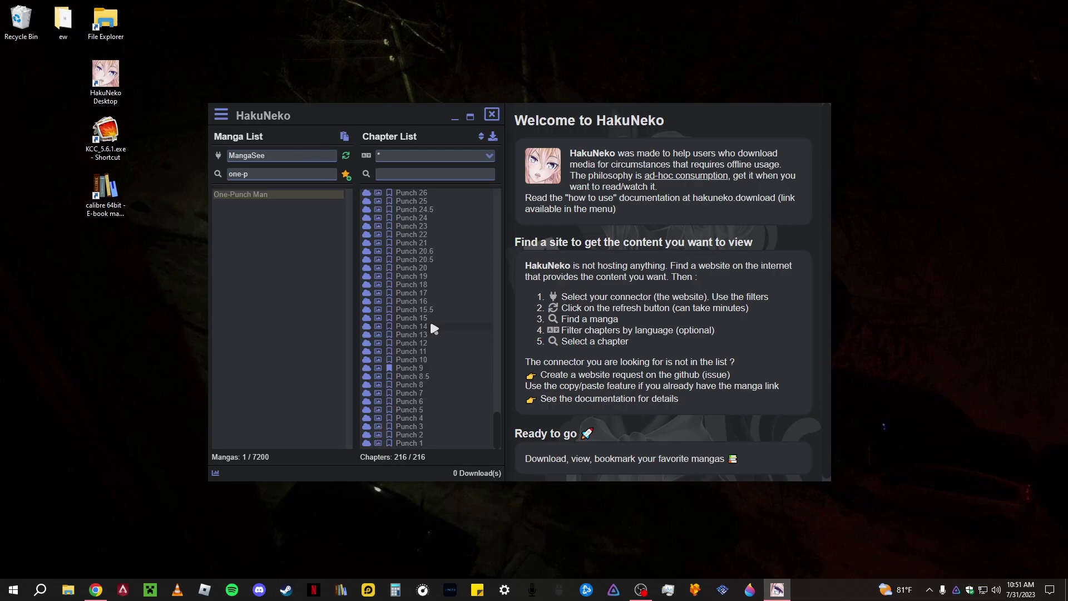
# Queue Punch 1 through Punch 7 for download.
pyautogui.click(366, 443)
pyautogui.click(366, 435)
pyautogui.click(366, 426)
pyautogui.click(366, 417)
pyautogui.click(366, 409)
pyautogui.click(366, 401)
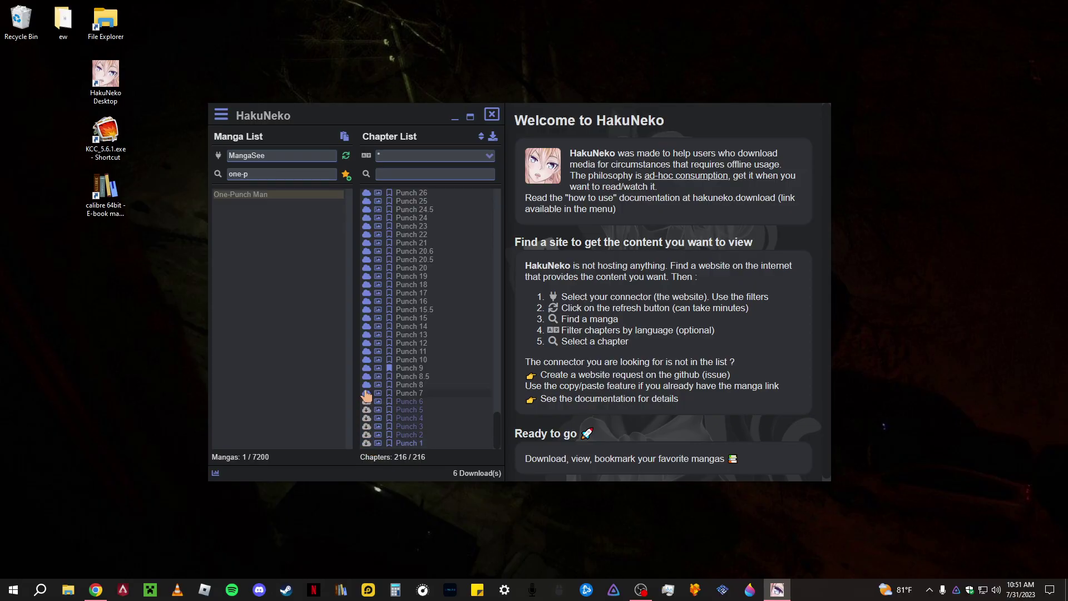
pyautogui.click(366, 393)
# Open the Jujutsu Kaisen manga page on MangaSee and copy its web address.
pyautogui.click(96, 590)
pyautogui.scroll(-1, 465, 214)
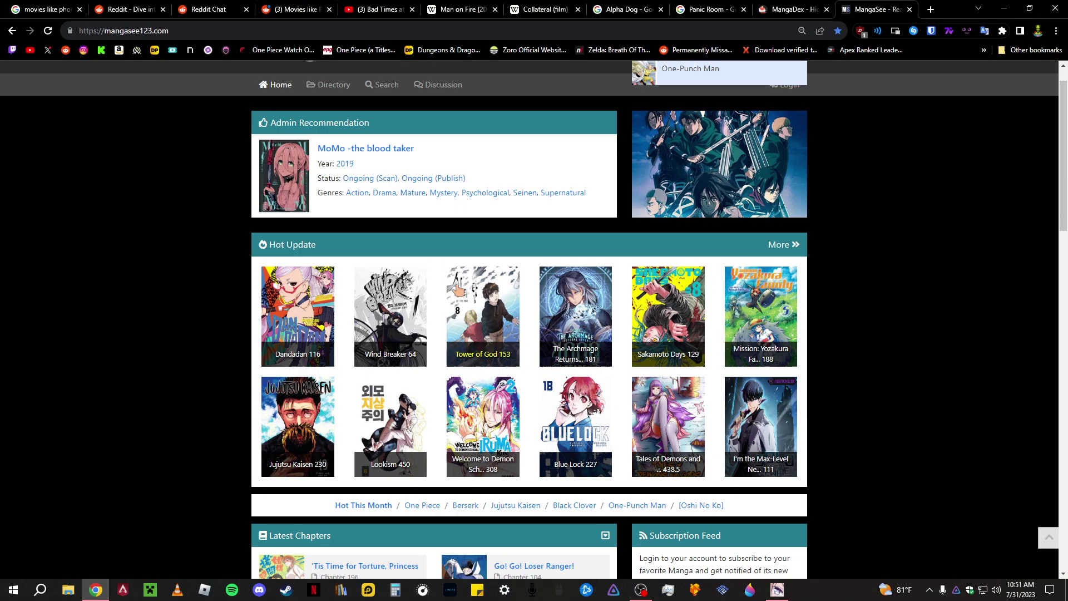
pyautogui.scroll(1, 310, 384)
pyautogui.click(306, 469)
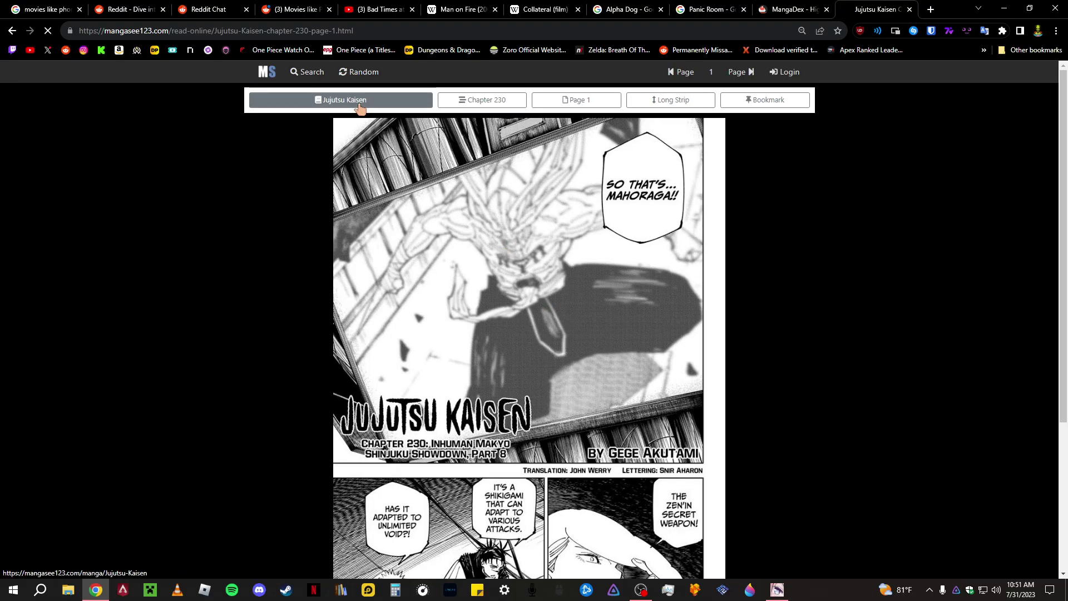
pyautogui.click(354, 101)
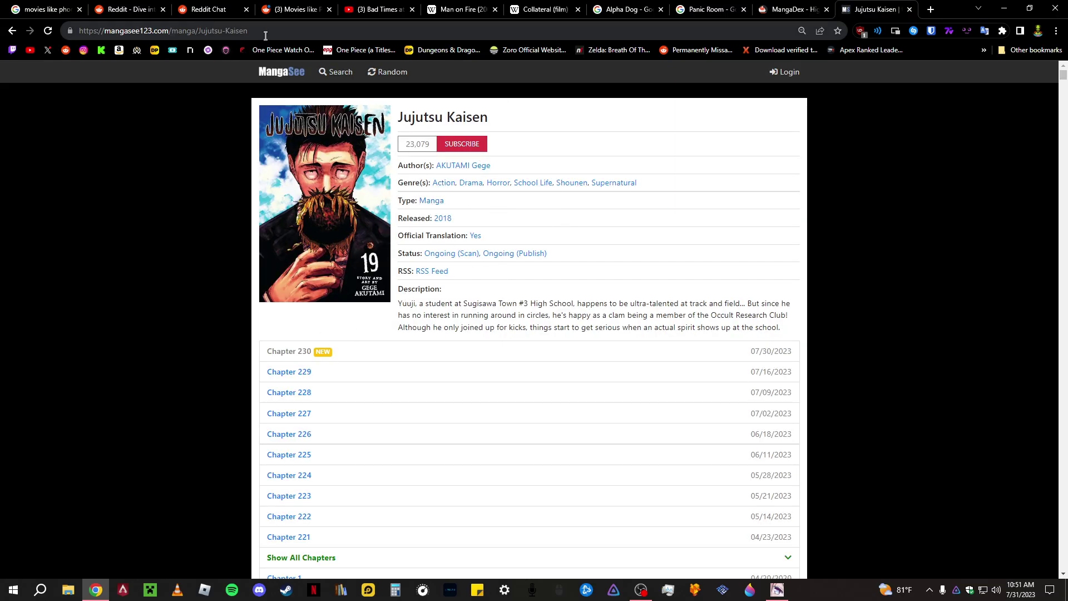
pyautogui.click(146, 31)
pyautogui.rightClick(149, 33)
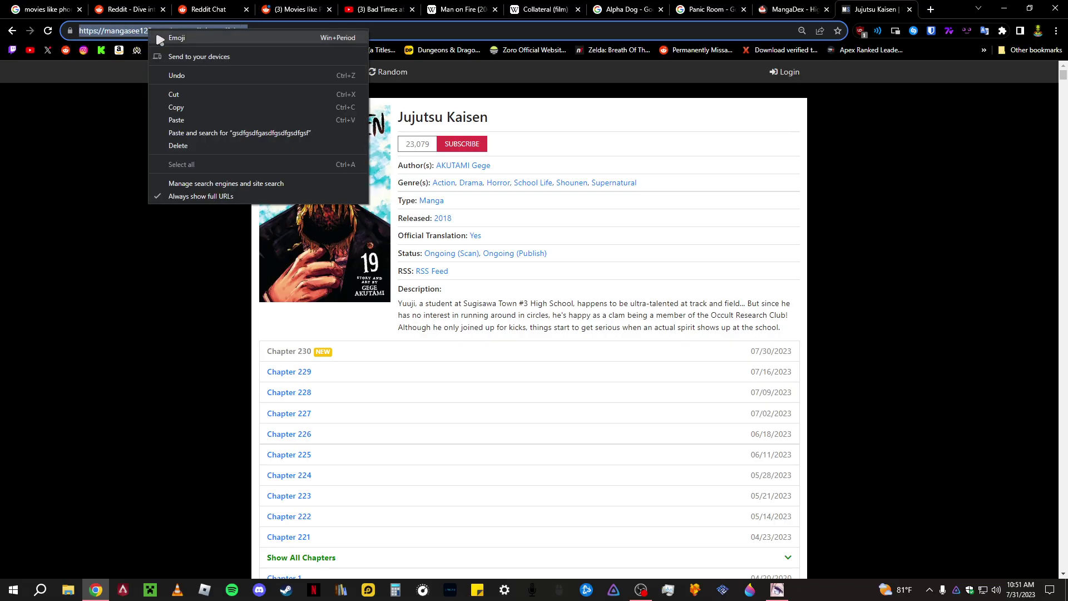
pyautogui.click(187, 102)
# Add the manga from the copied link in HakuNeko and clear the 'one-p' search filter.
pyautogui.click(1012, 5)
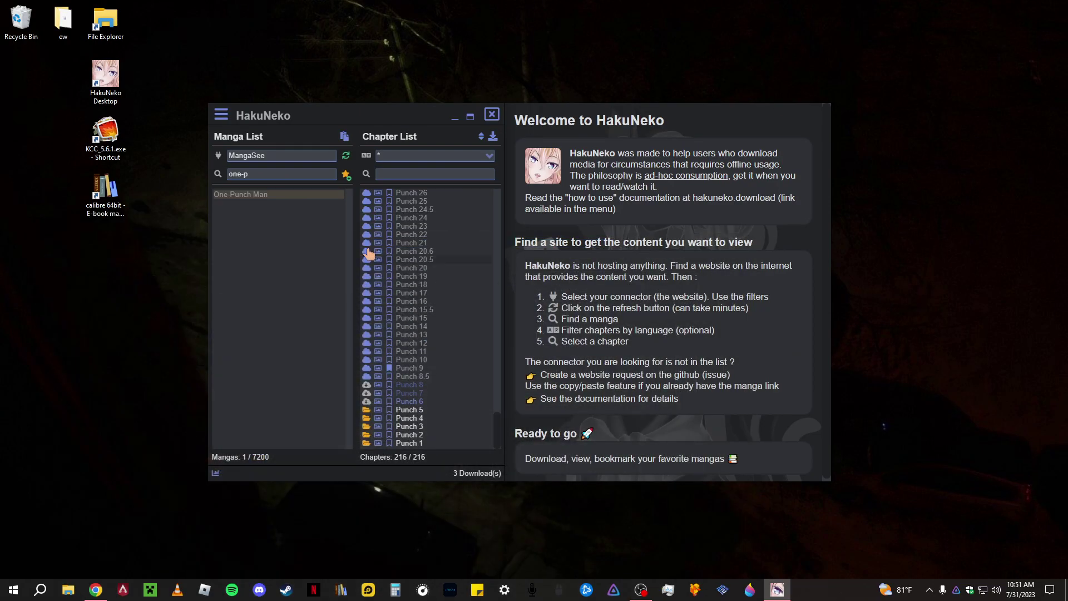
pyautogui.click(344, 136)
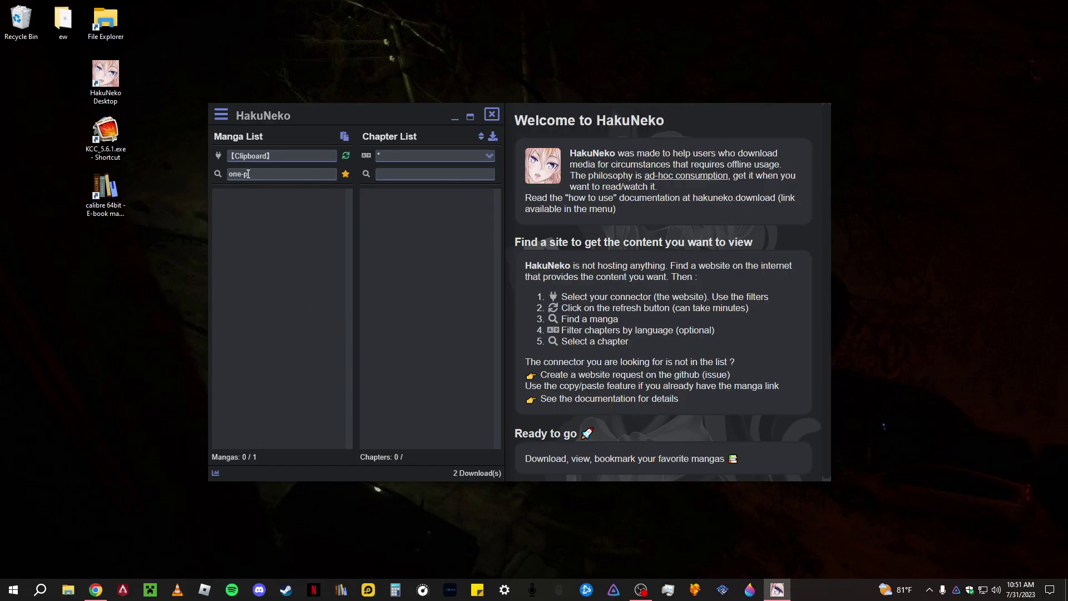
pyautogui.hotkey('ctrl', 'a')
pyautogui.press('BackSpace')
# Check the Jujutsu Kaisen page address again in the browser.
pyautogui.click(95, 590)
pyautogui.click(203, 32)
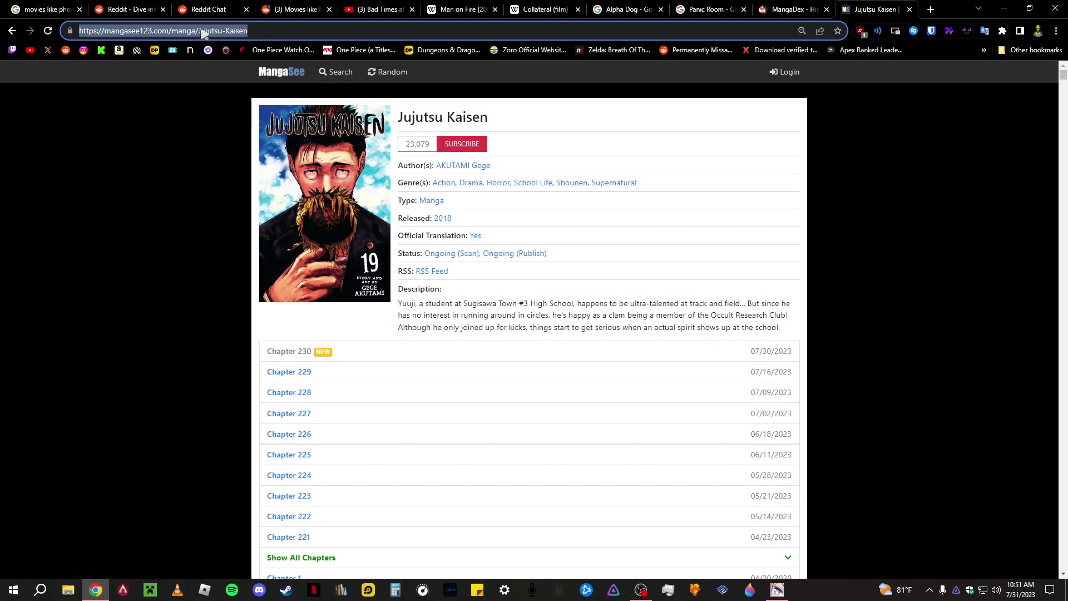
pyautogui.scroll(-6, 434, 222)
pyautogui.scroll(1, 447, 255)
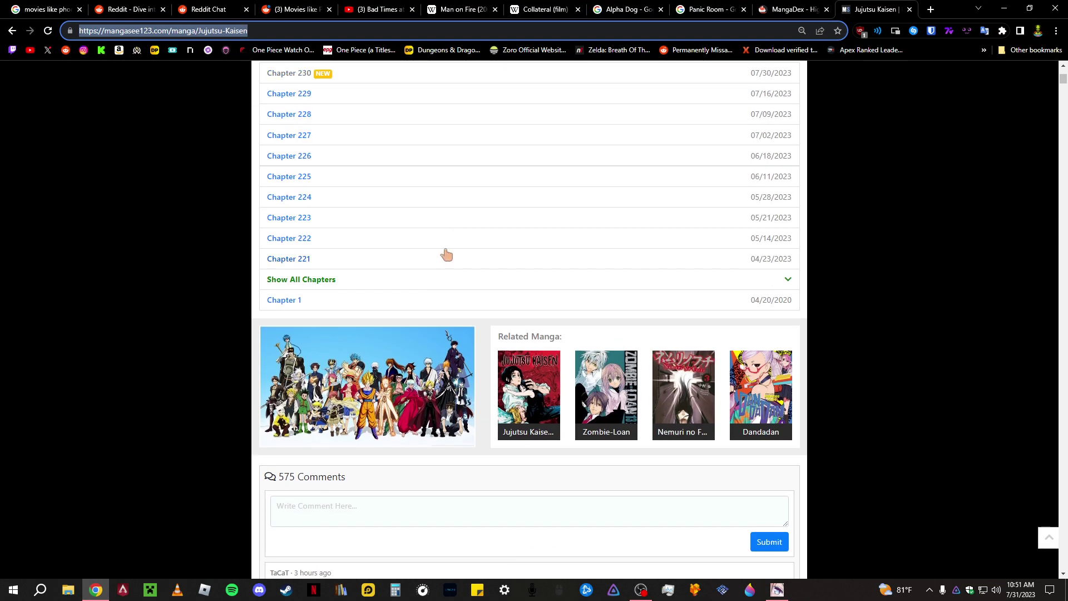
pyautogui.scroll(5, 317, 350)
pyautogui.scroll(-5, 296, 157)
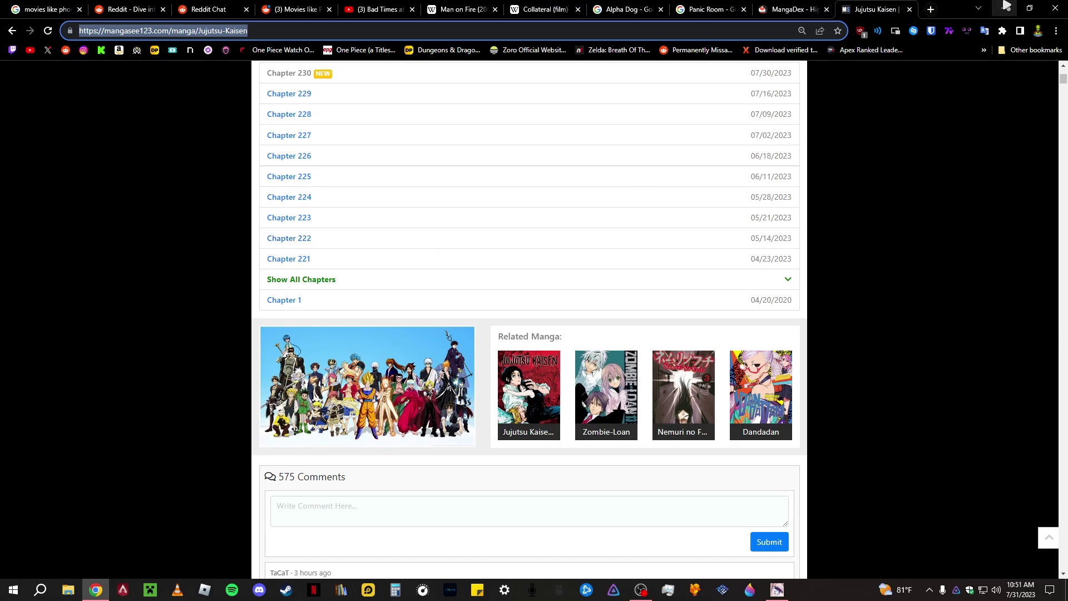
# Load Jujutsu Kaisen in HakuNeko and scroll through its 230 chapters.
pyautogui.click(1006, 7)
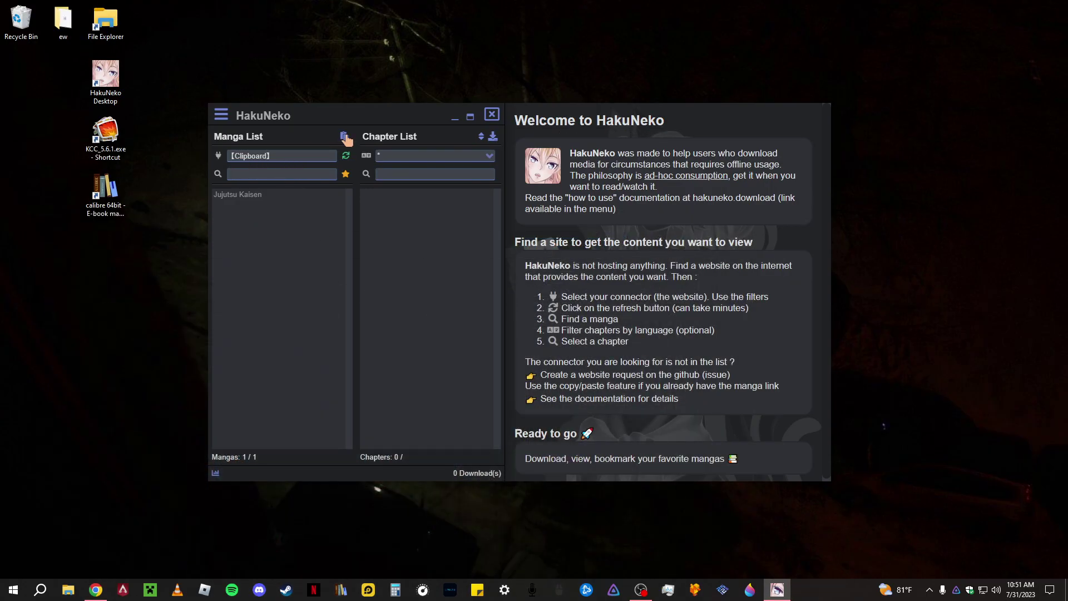
pyautogui.click(232, 194)
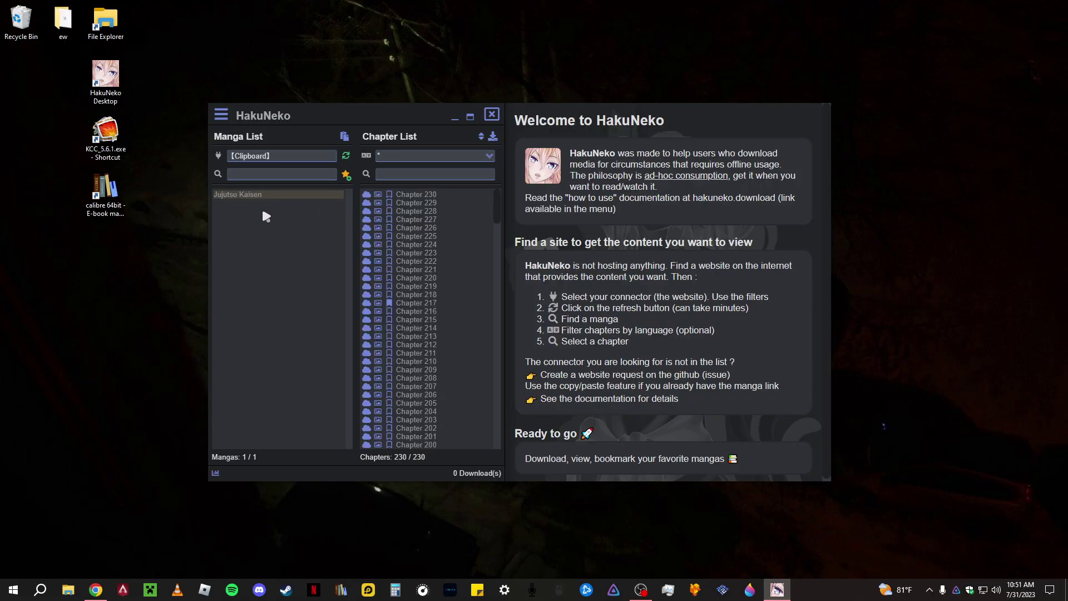
pyautogui.scroll(-20, 411, 242)
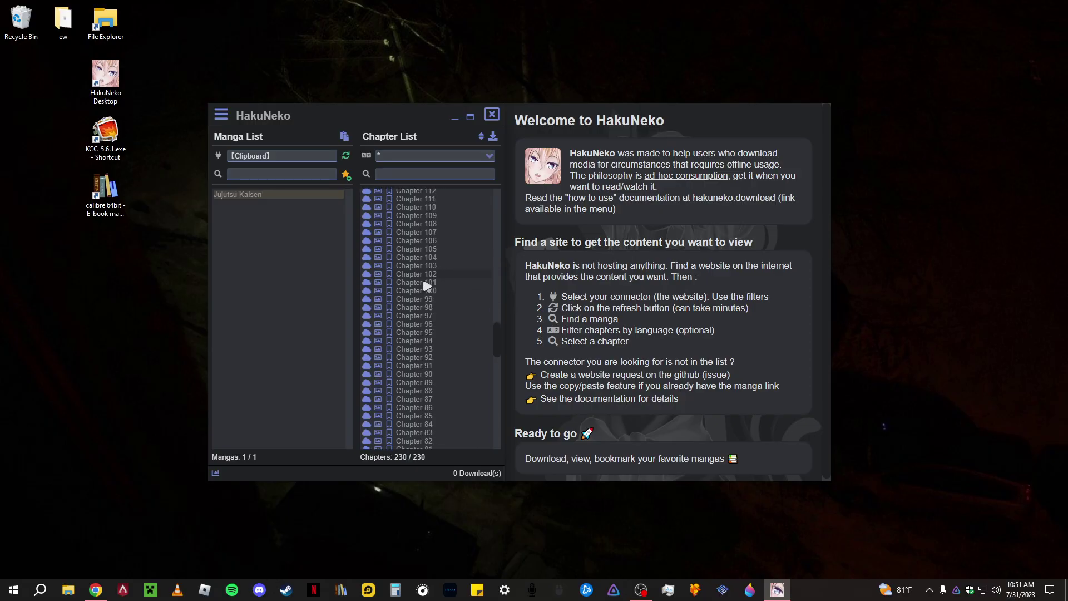
pyautogui.scroll(10, 407, 325)
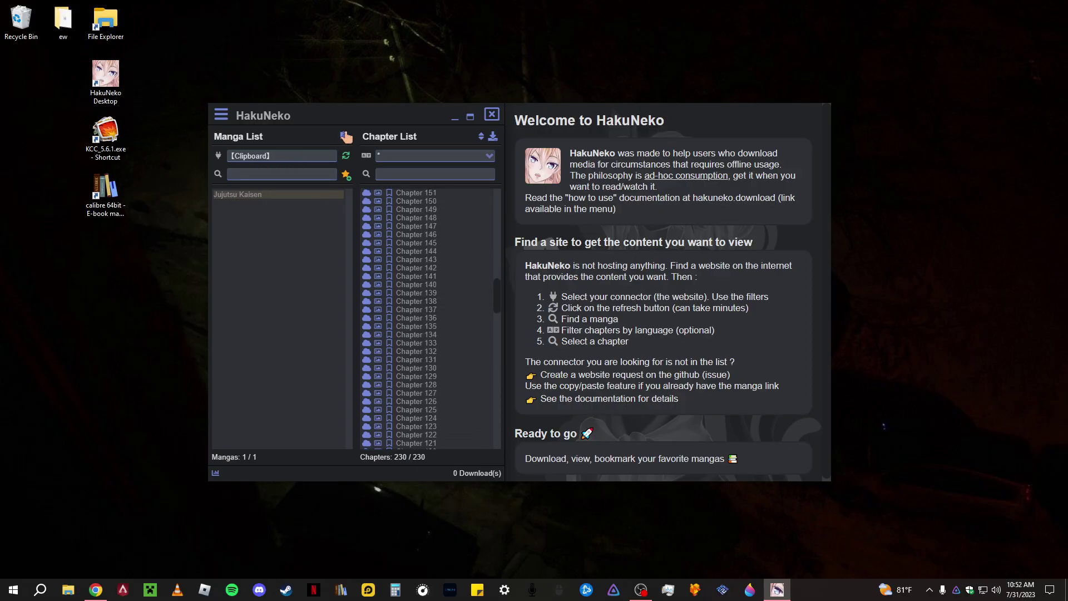
pyautogui.scroll(-18, 414, 314)
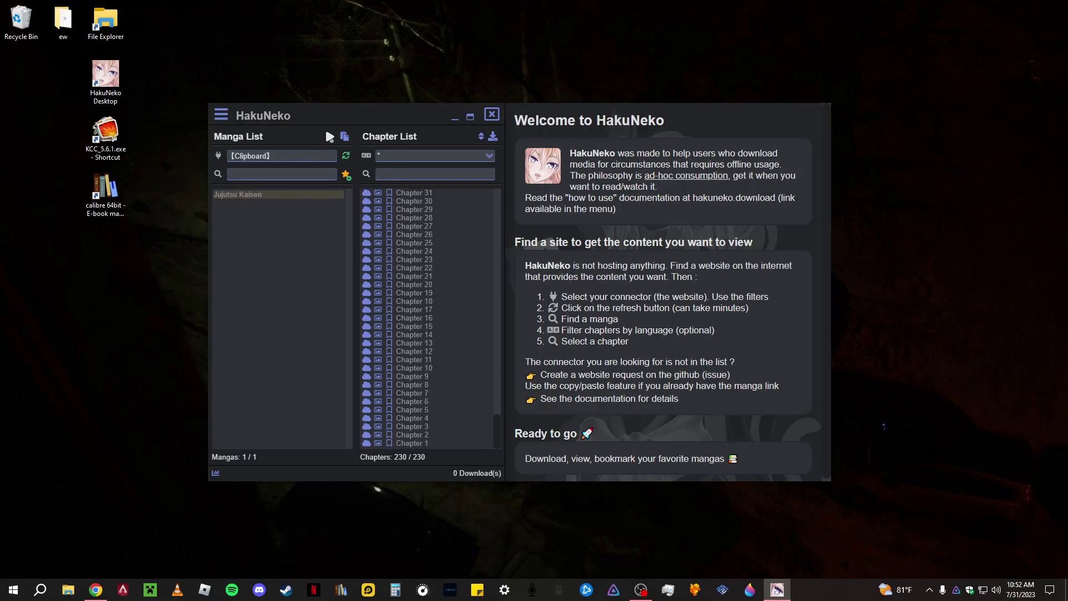
# Open E:\Mangas sorted newest first and peek inside the One-Punch Man folder.
pyautogui.click(455, 119)
pyautogui.click(68, 590)
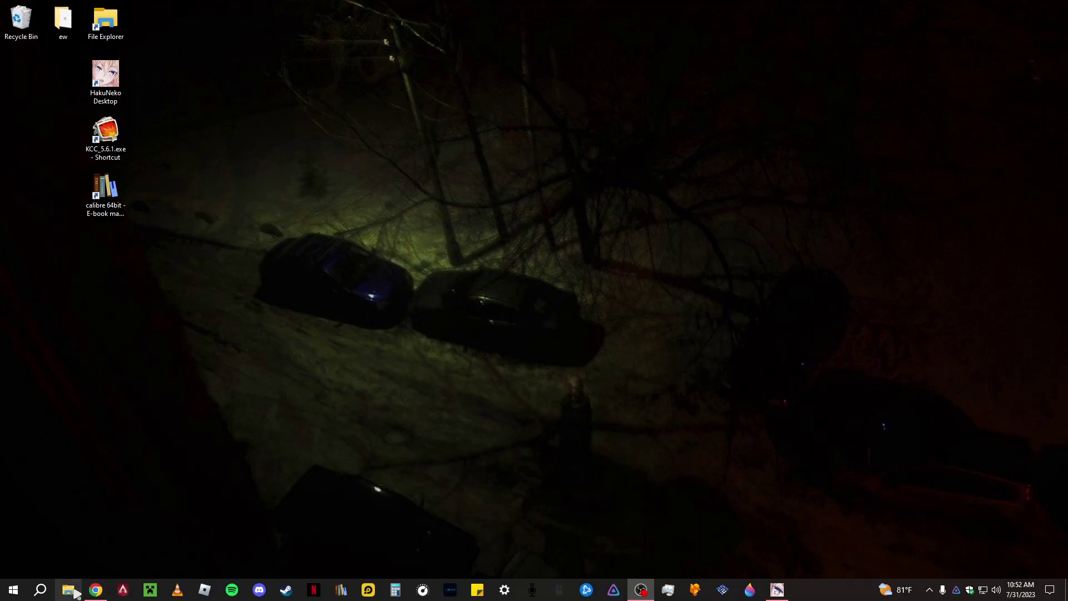
pyautogui.doubleClick(608, 306)
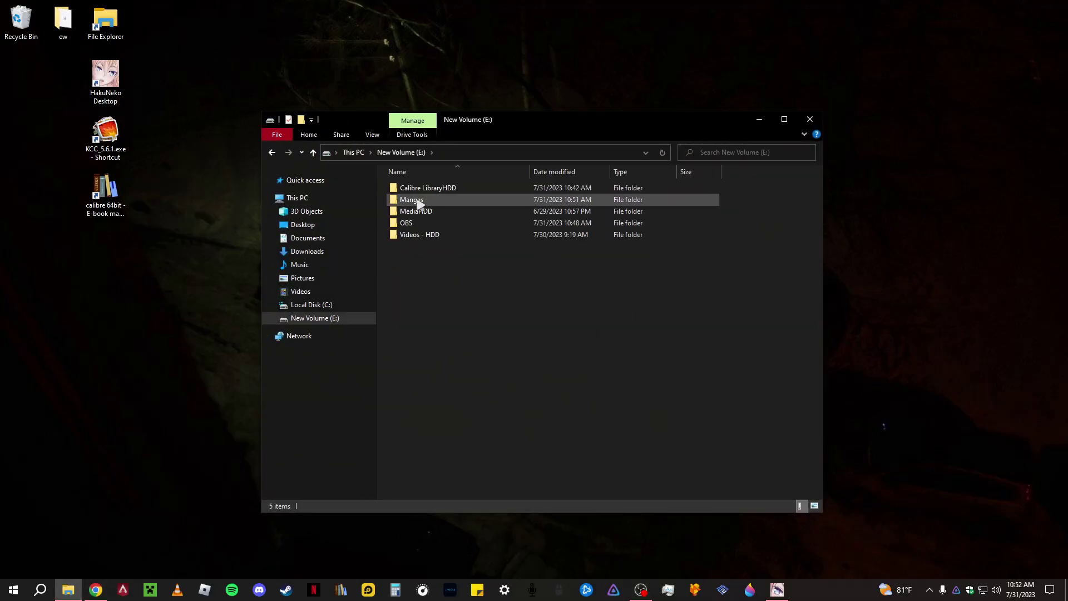
pyautogui.doubleClick(438, 199)
pyautogui.click(556, 172)
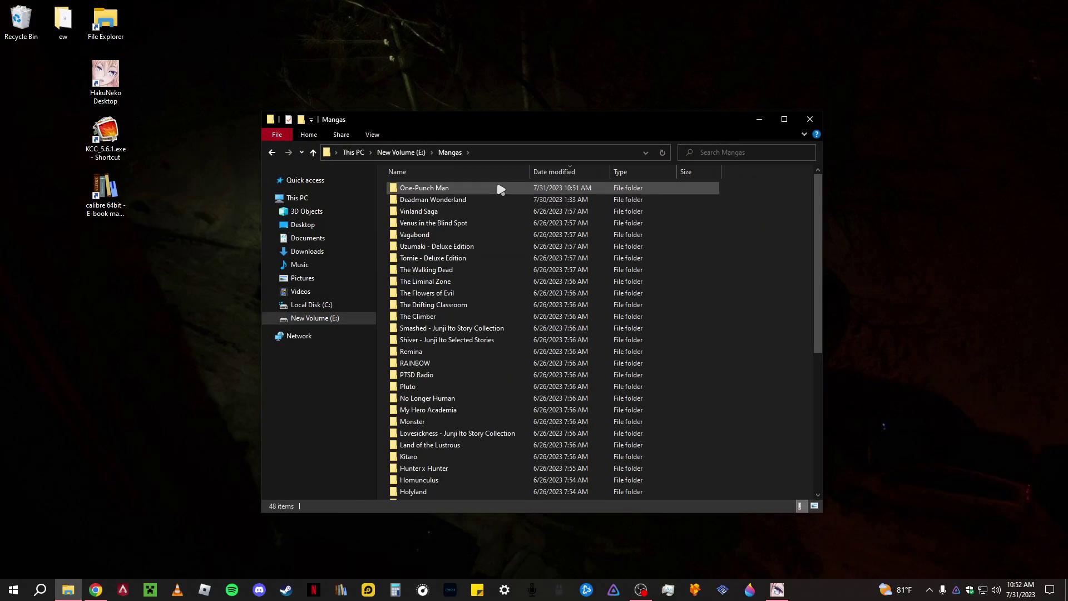
pyautogui.doubleClick(456, 188)
pyautogui.moveTo(535, 127); pyautogui.dragTo(467, 114)
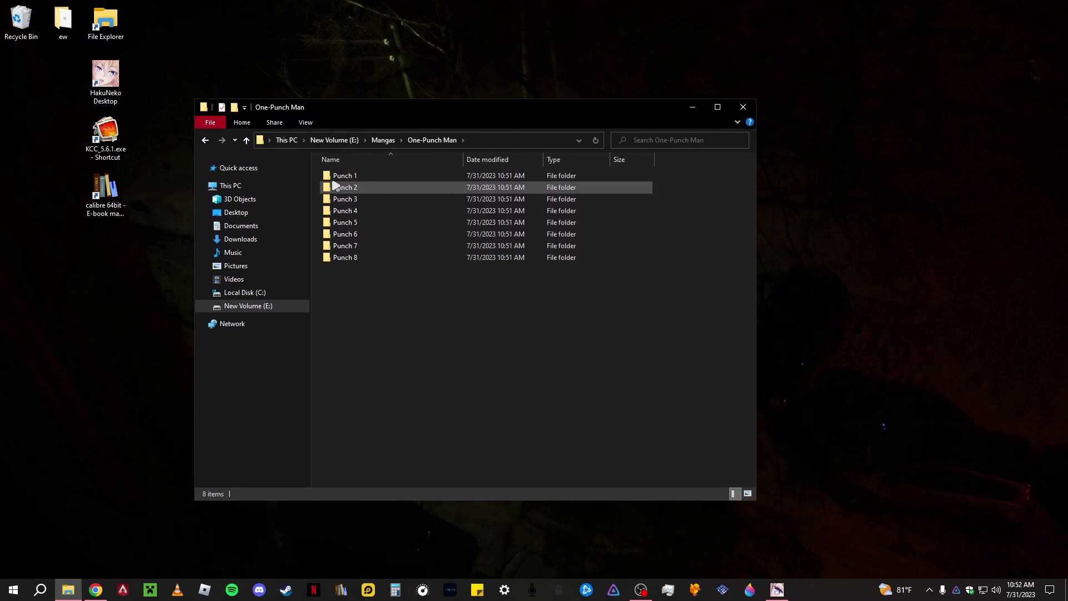
pyautogui.click(205, 140)
pyautogui.hotkey('alt', 'Tab')
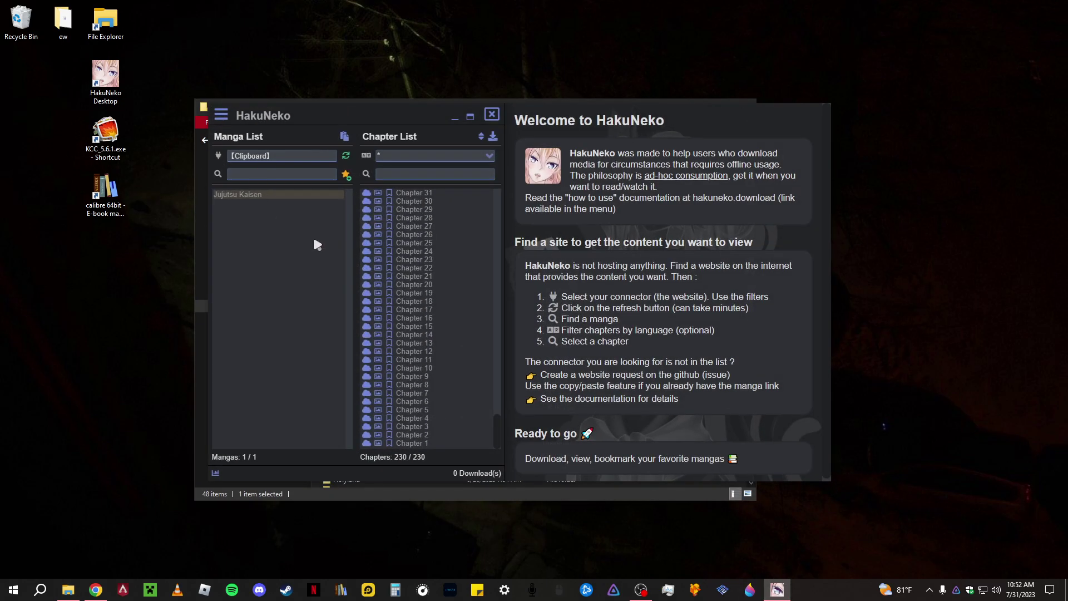
# Open HakuNeko settings and check the E:\Mangas directory and 'Folder with Images' format, leaving both unchanged.
pyautogui.click(221, 114)
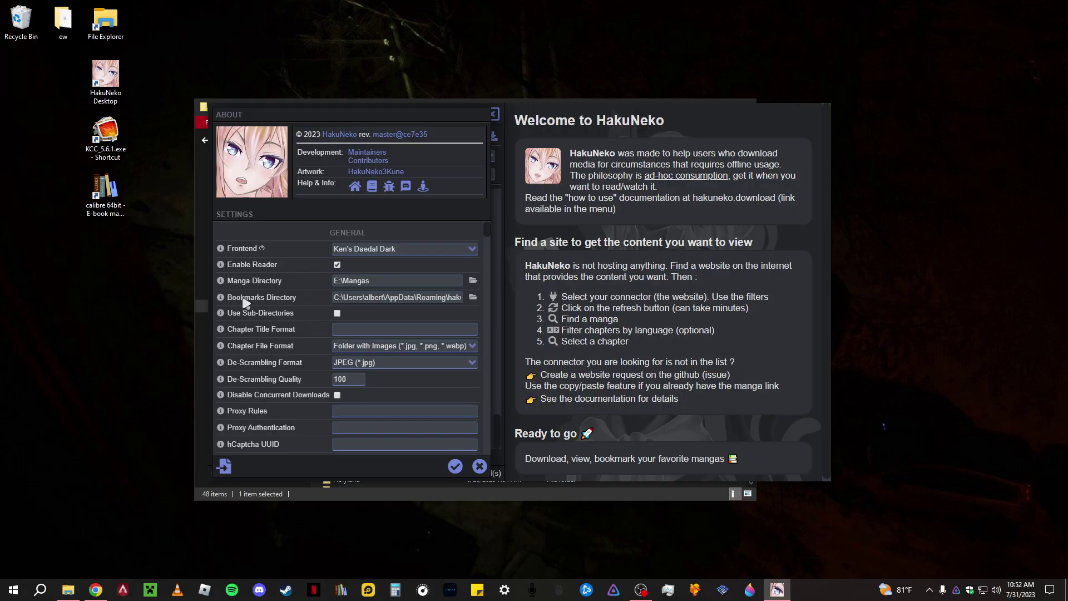
pyautogui.moveTo(276, 302)
pyautogui.scroll(-2, 311, 292)
pyautogui.scroll(2, 284, 286)
pyautogui.click(472, 281)
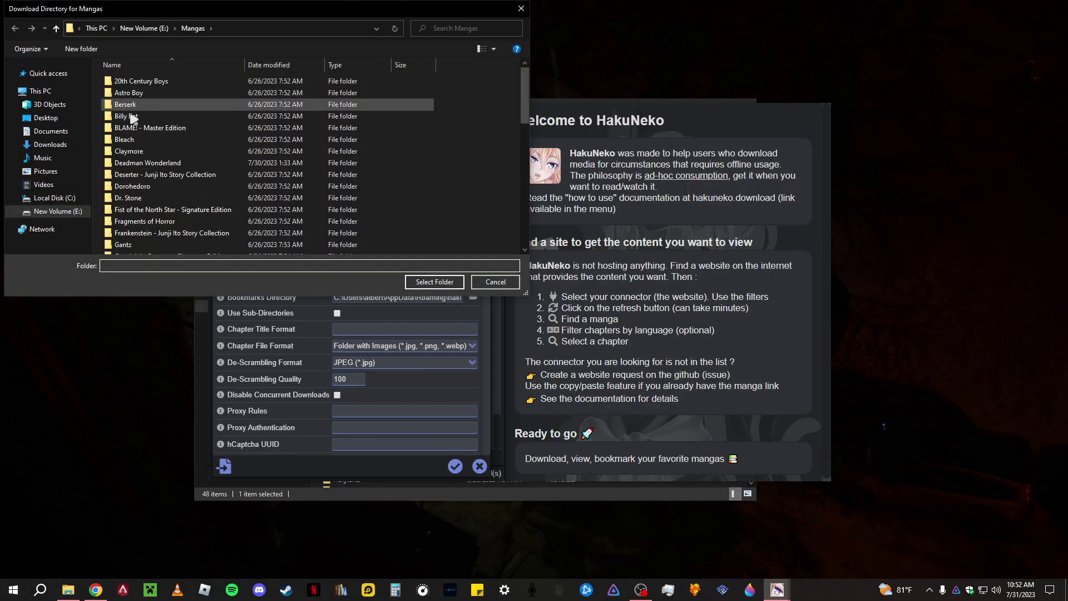
pyautogui.click(521, 9)
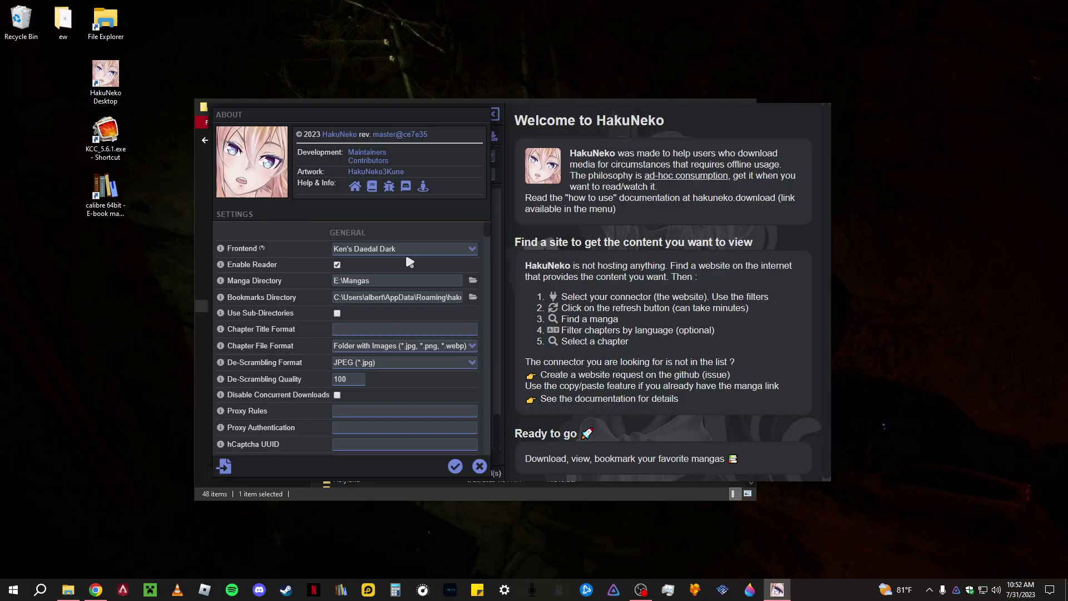
pyautogui.scroll(-2, 365, 293)
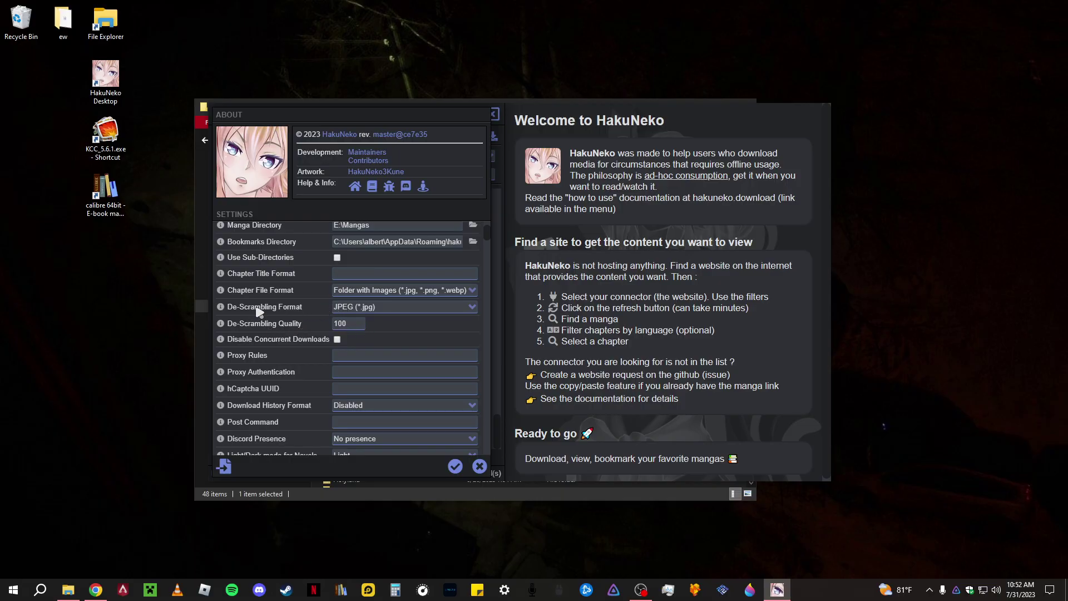
pyautogui.moveTo(300, 311)
pyautogui.scroll(-8, 334, 341)
pyautogui.scroll(7, 308, 322)
pyautogui.scroll(2, 319, 325)
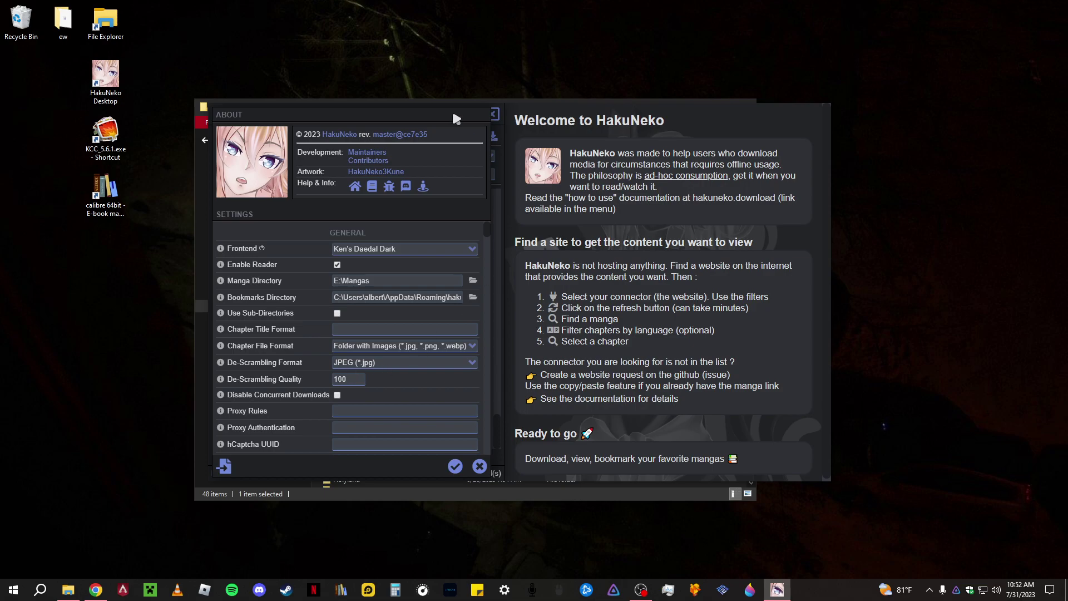
# Close settings and open One-Punch Man > Punch 8 in Explorer to view its 22 pages.
pyautogui.click(479, 466)
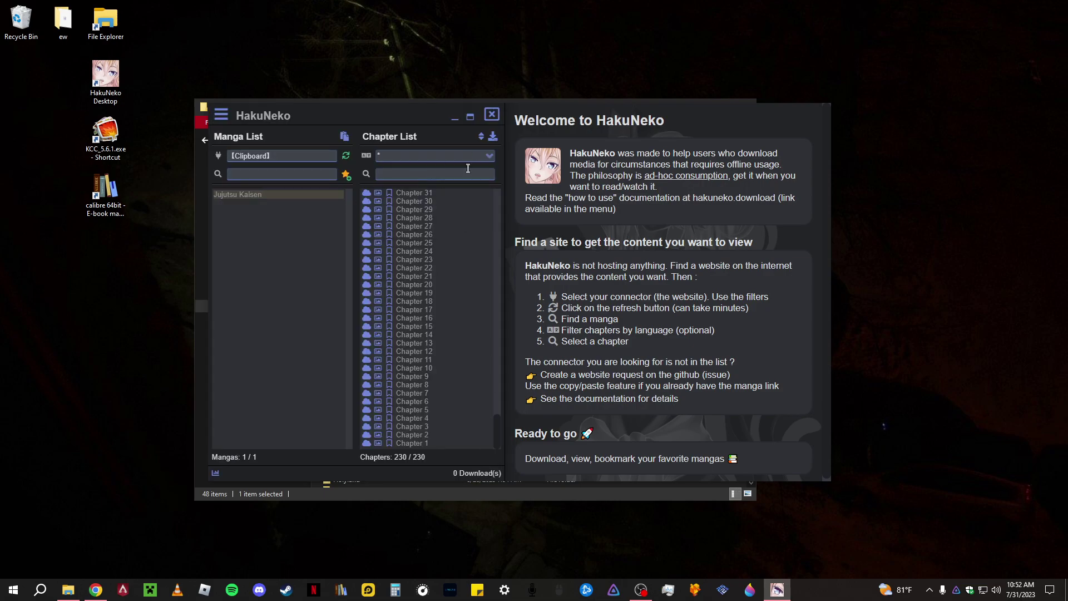
pyautogui.click(454, 119)
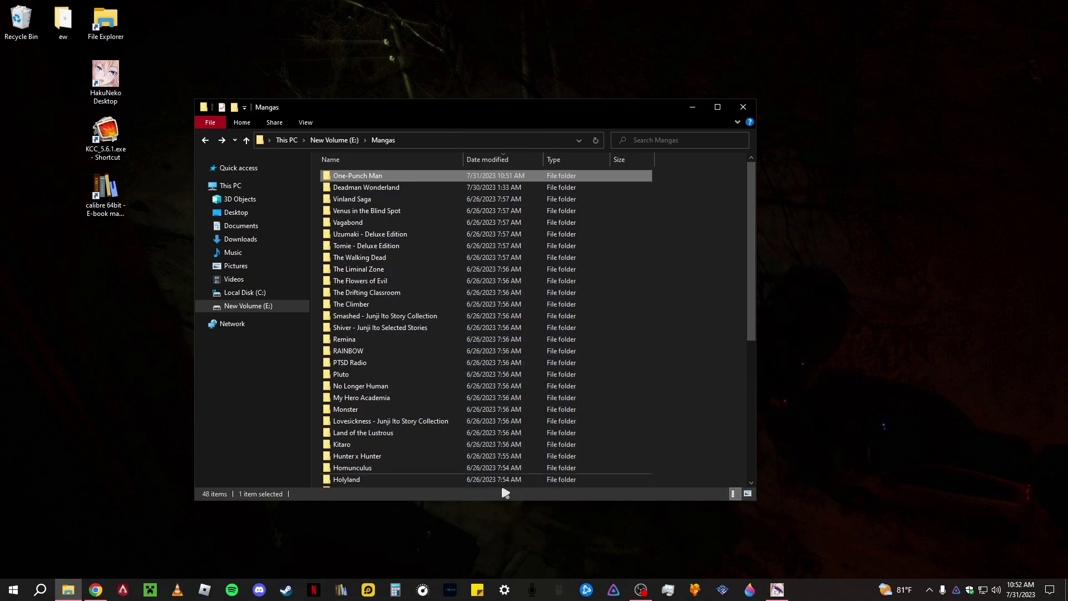
pyautogui.doubleClick(386, 175)
pyautogui.doubleClick(360, 256)
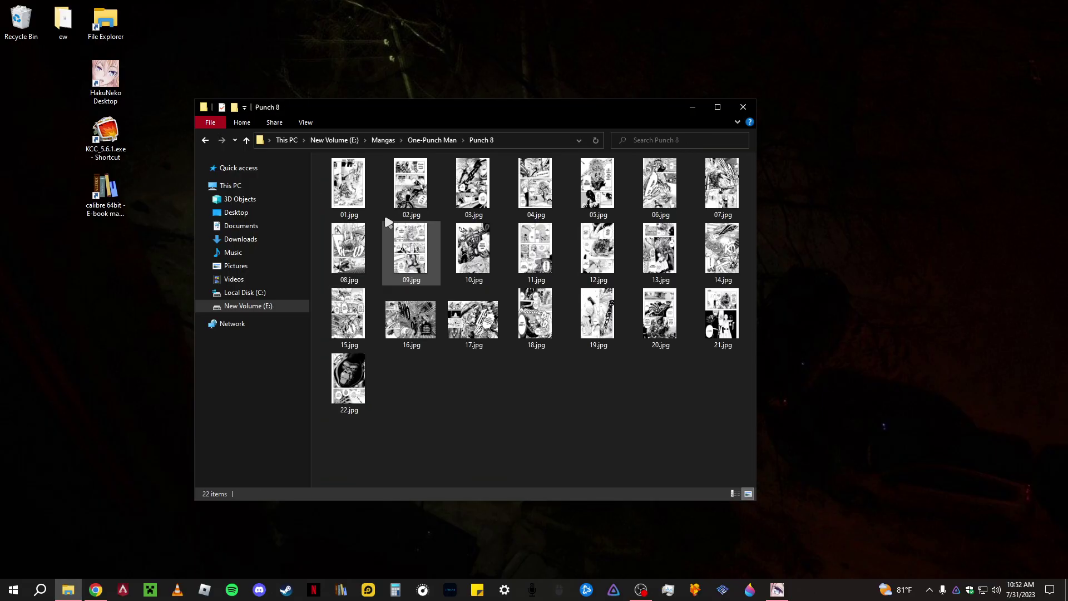
pyautogui.click(777, 590)
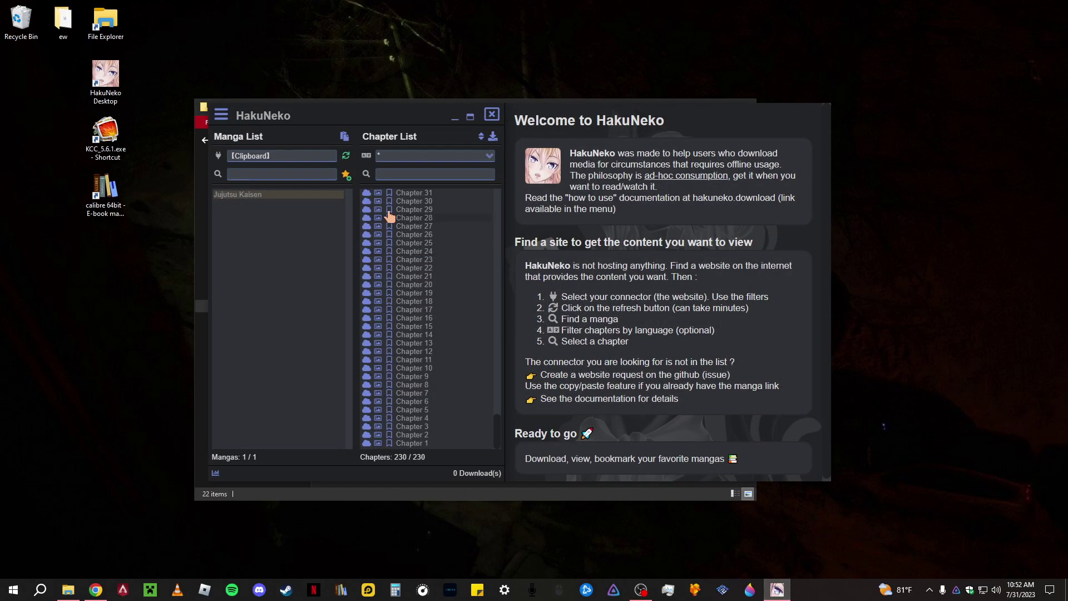
# Select MangaSee, search 'one-pu', and load One-Punch Man's 216 chapters.
pyautogui.click(273, 157)
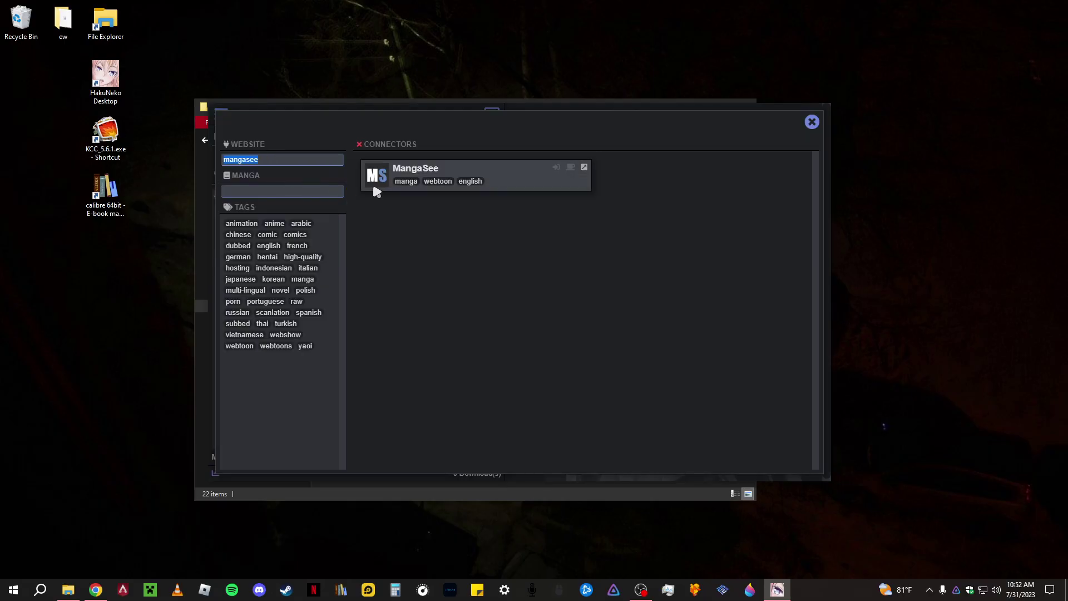
pyautogui.click(400, 179)
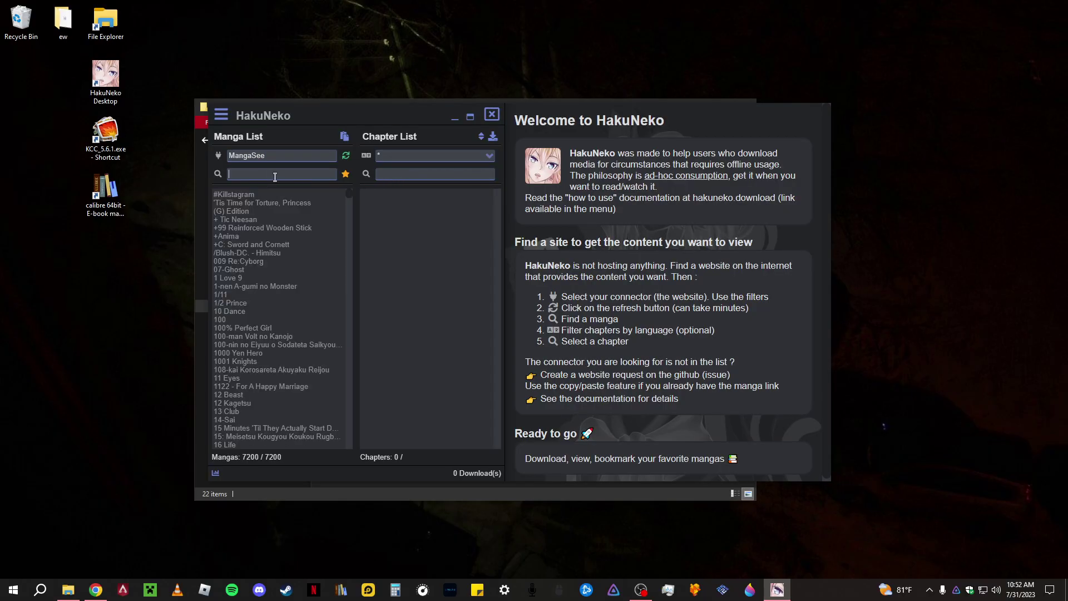
pyautogui.click(274, 176)
pyautogui.write('one-')
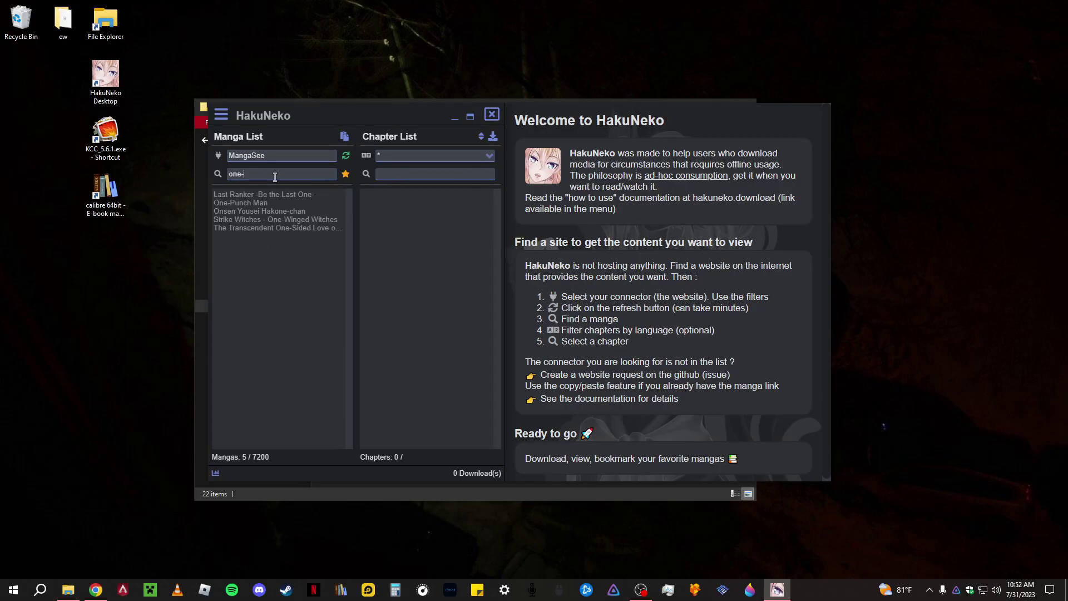
pyautogui.write('pun')
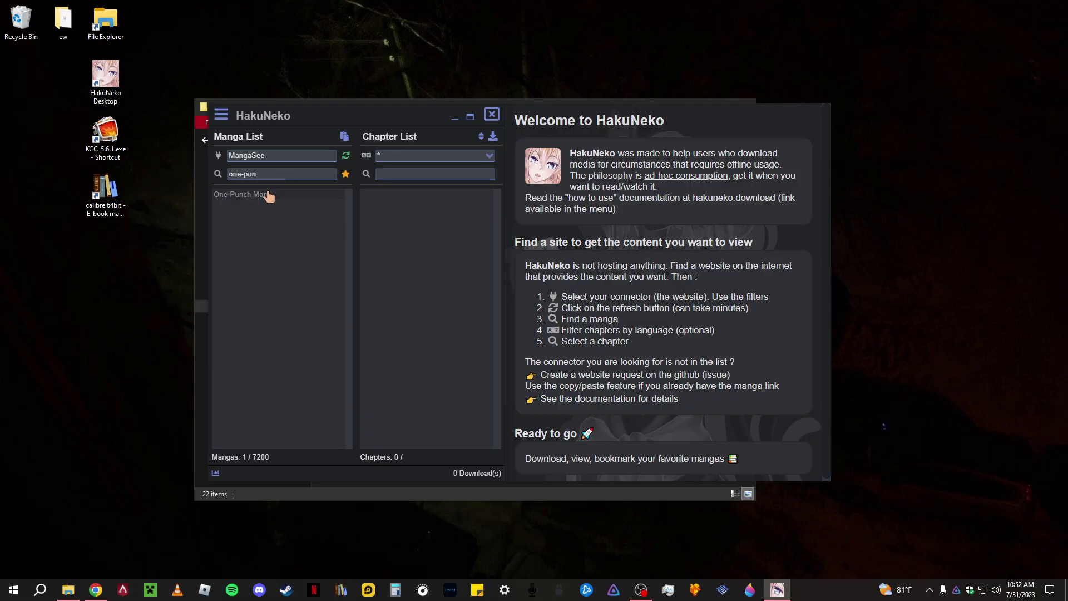
pyautogui.click(268, 195)
pyautogui.scroll(-20, 436, 341)
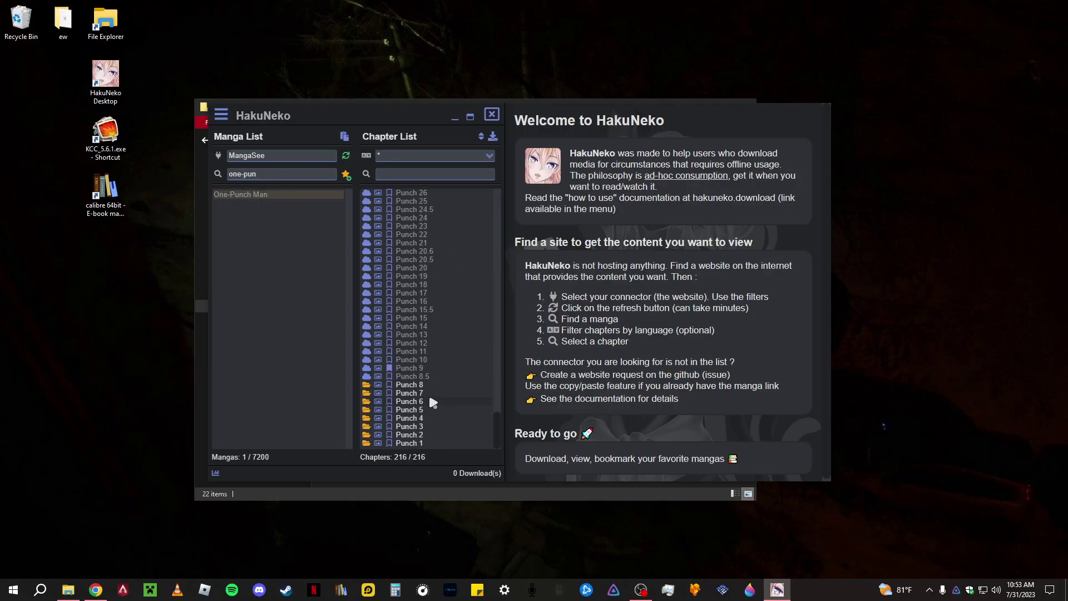
pyautogui.click(454, 117)
# Return to the One-Punch Man folder and briefly select the eight Punch folders.
pyautogui.click(204, 139)
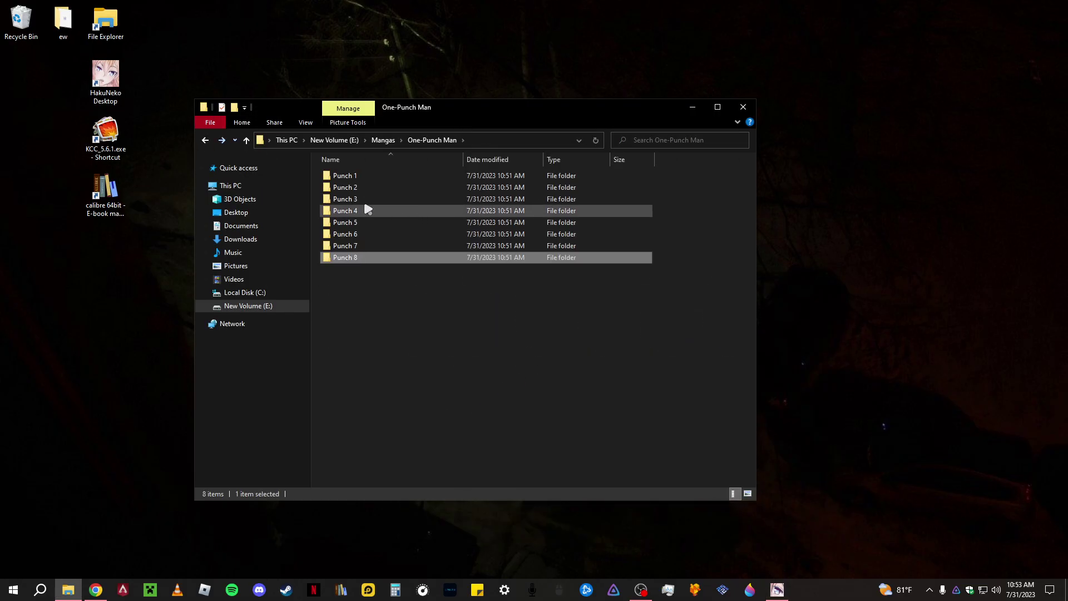
pyautogui.moveTo(445, 362); pyautogui.dragTo(400, 201)
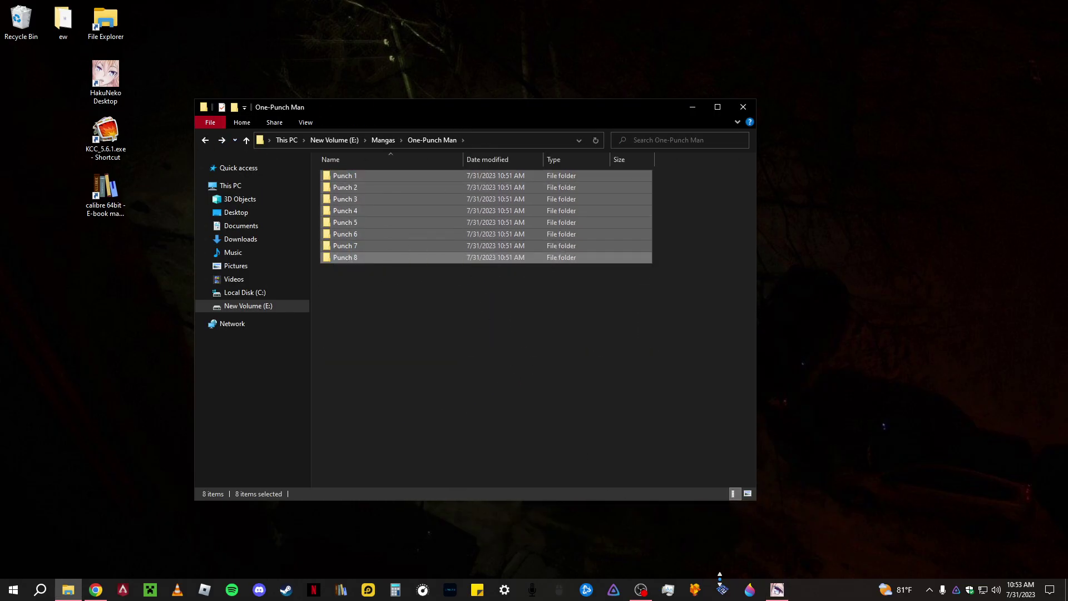
pyautogui.click(776, 589)
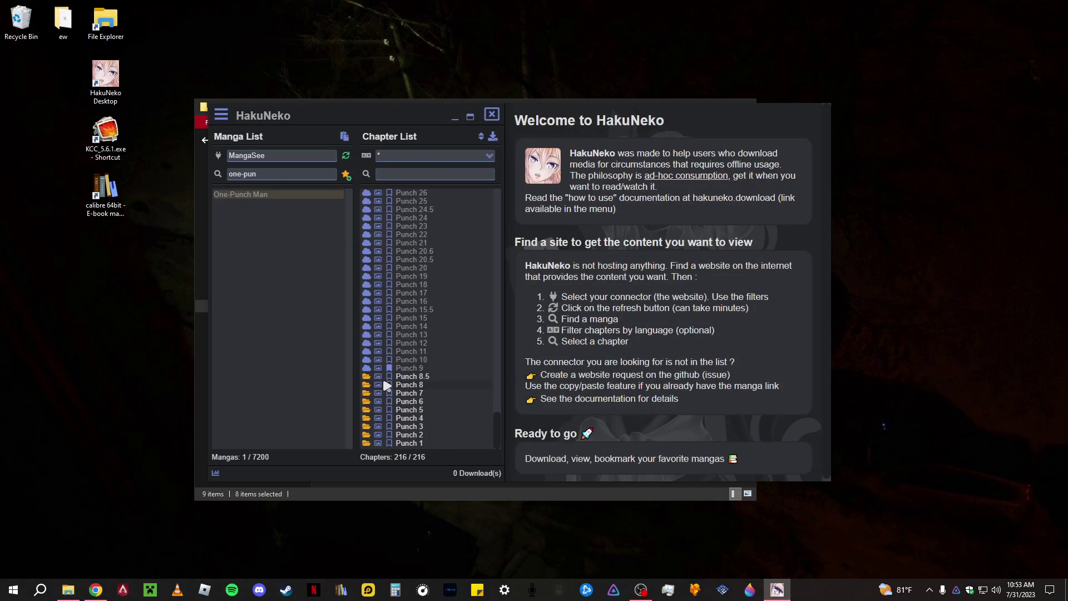
pyautogui.click(454, 118)
pyautogui.click(445, 316)
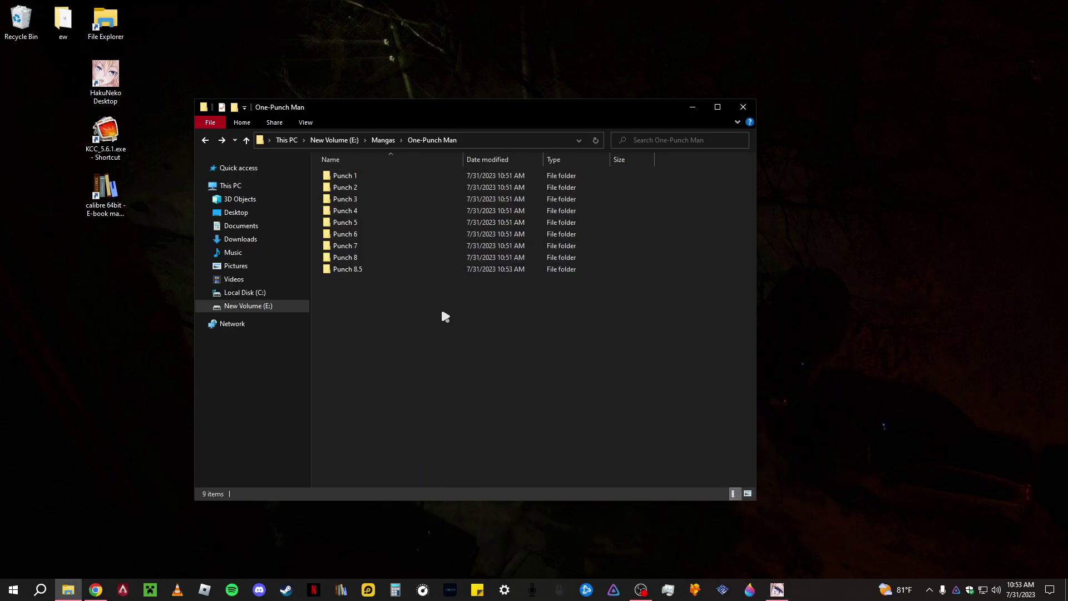
pyautogui.moveTo(416, 103); pyautogui.dragTo(400, 97)
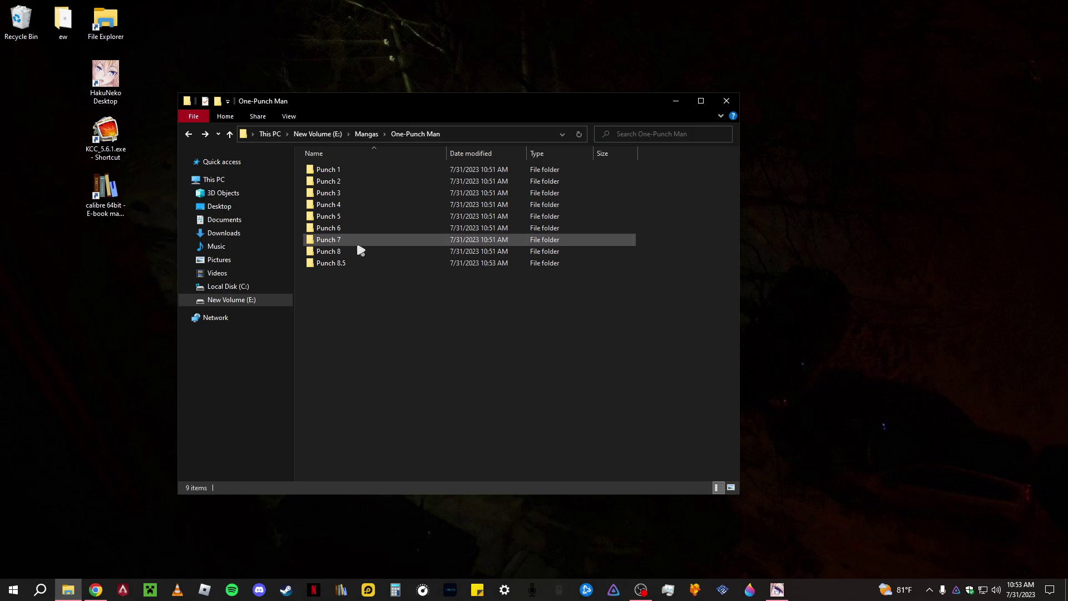
# Create a new folder named 'One-Punch Man - Vol. 01'.
pyautogui.moveTo(378, 270)
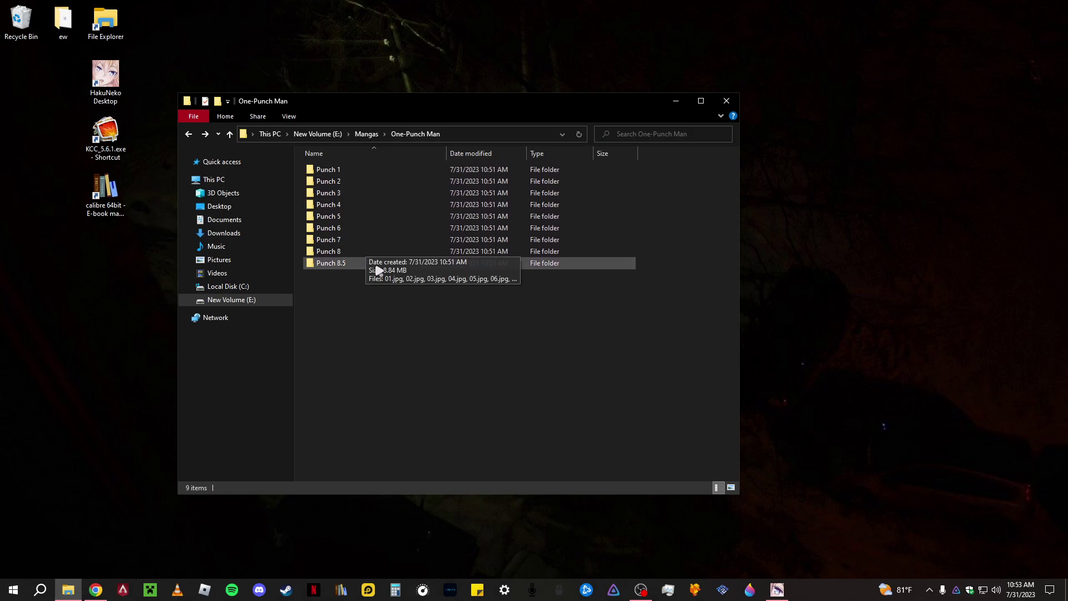
pyautogui.rightClick(392, 310)
pyautogui.moveTo(478, 445)
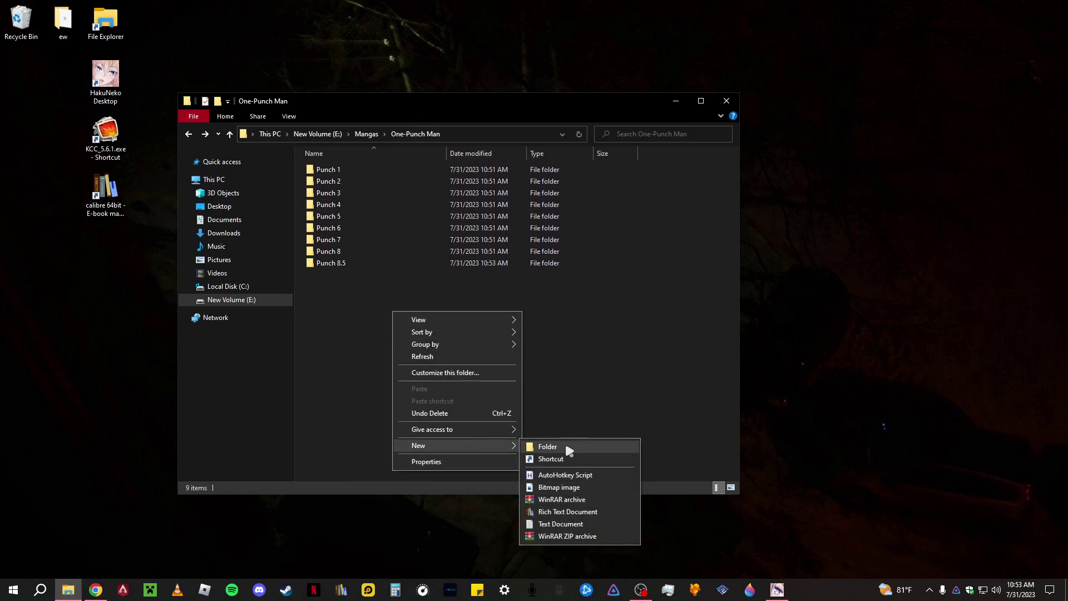
pyautogui.click(566, 446)
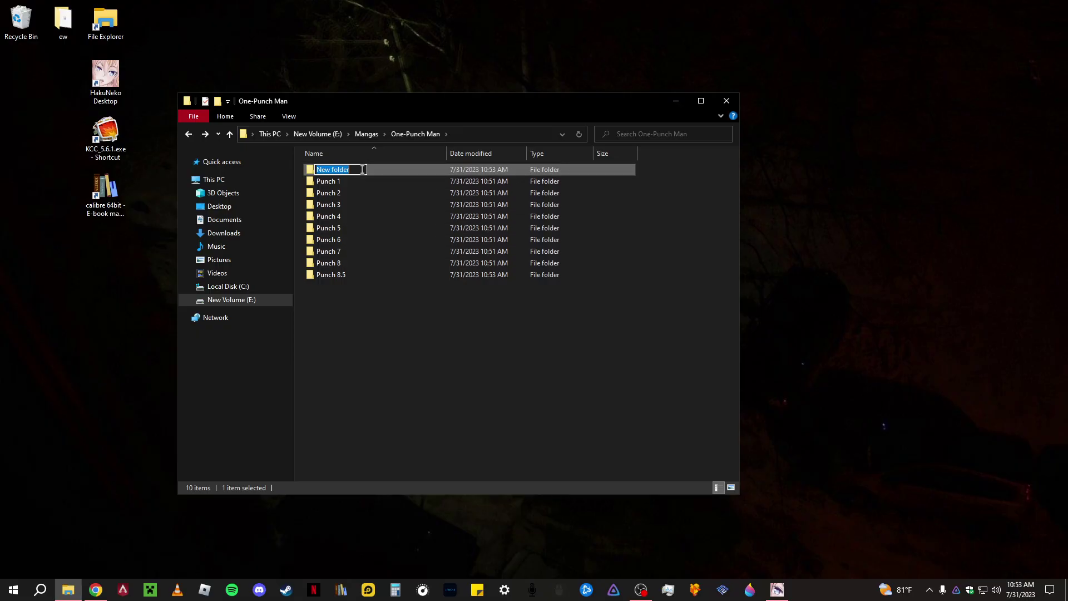
pyautogui.write('P')
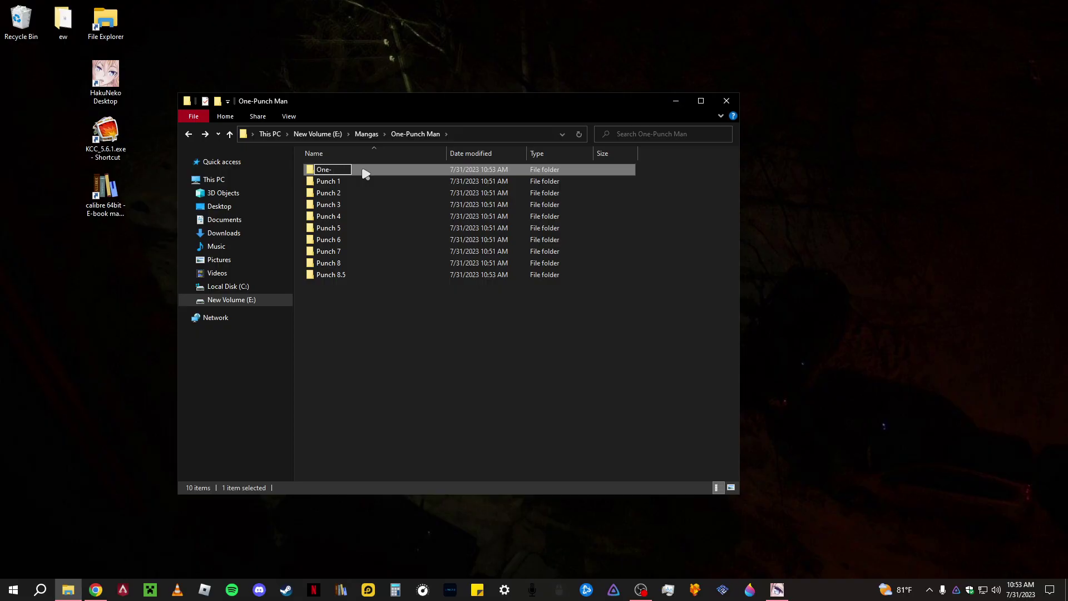
pyautogui.write('ne-Punch')
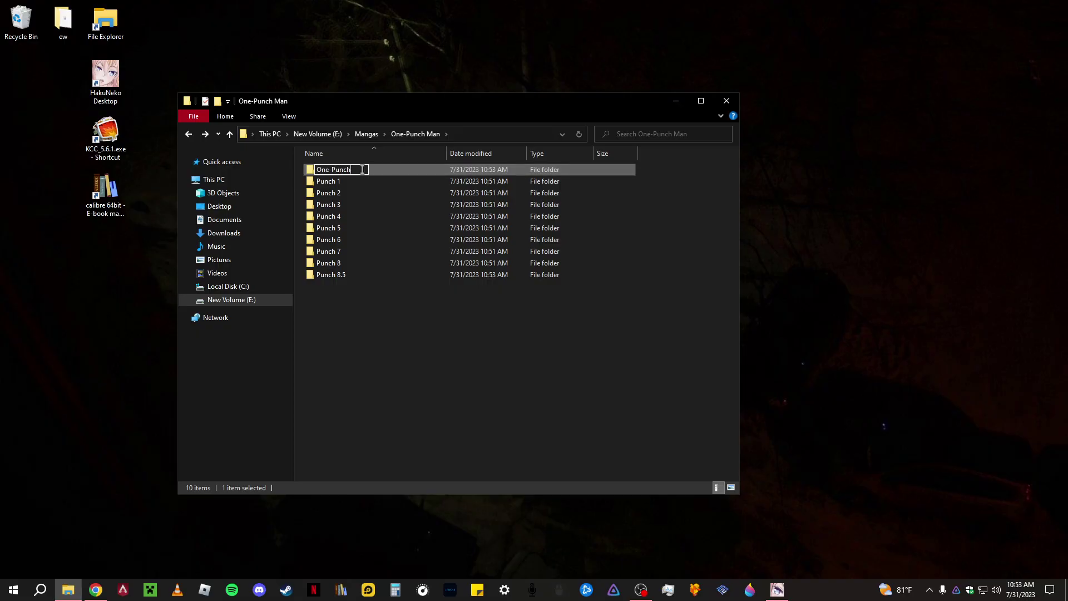
pyautogui.write(' MAn')
pyautogui.click(426, 317)
pyautogui.click(358, 172)
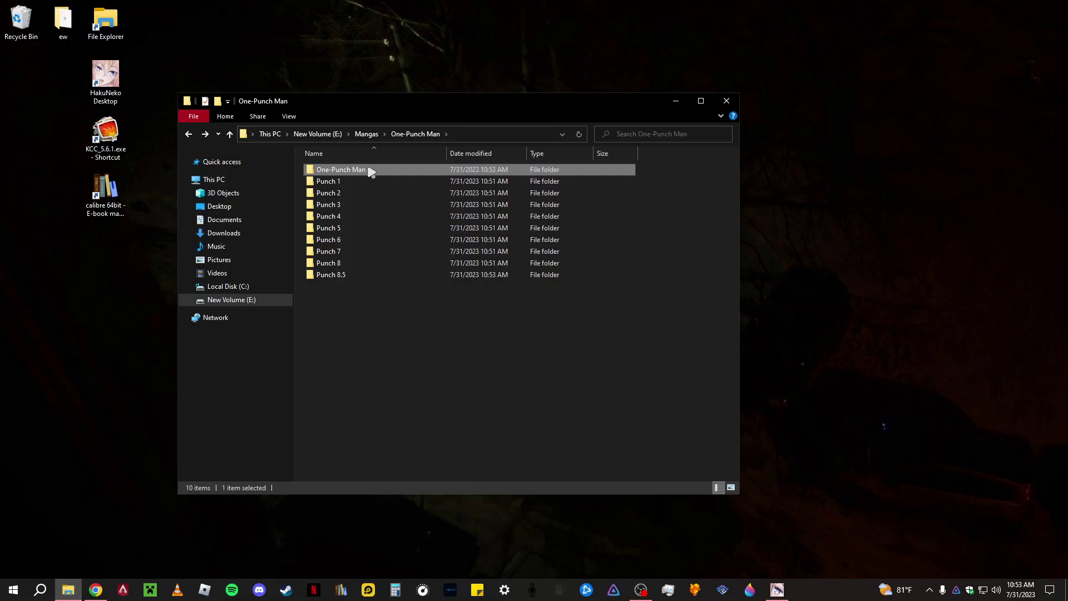
pyautogui.click(372, 171)
pyautogui.write('-')
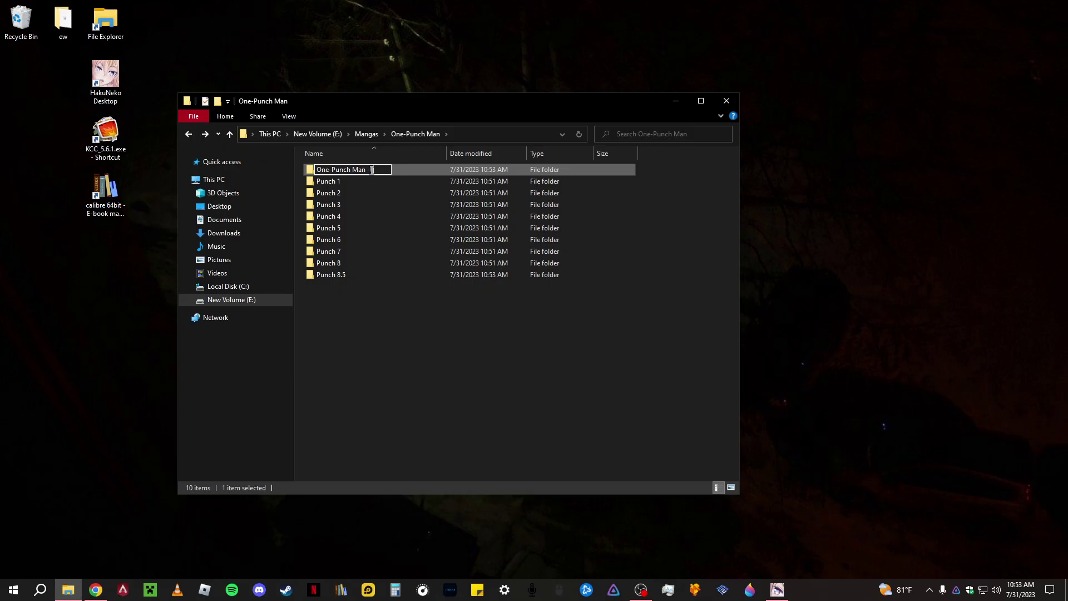
pyautogui.write(' Vol. 01')
pyautogui.press('Return')
# Move Punch 1 through Punch 8.5 into One-Punch Man - Vol. 01.
pyautogui.moveTo(355, 303); pyautogui.dragTo(362, 173)
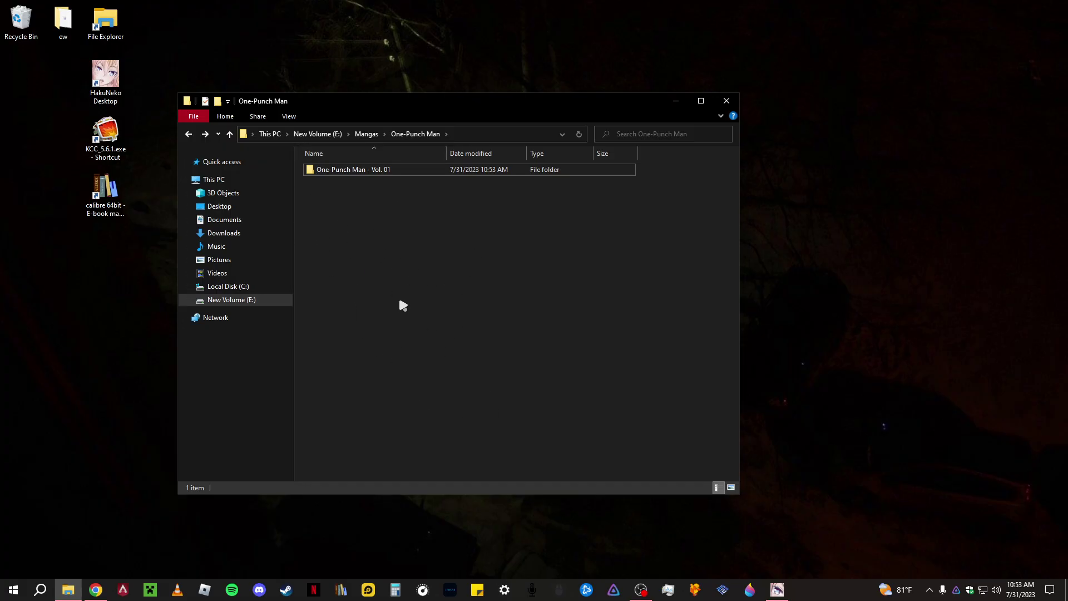
pyautogui.moveTo(437, 105); pyautogui.dragTo(478, 115)
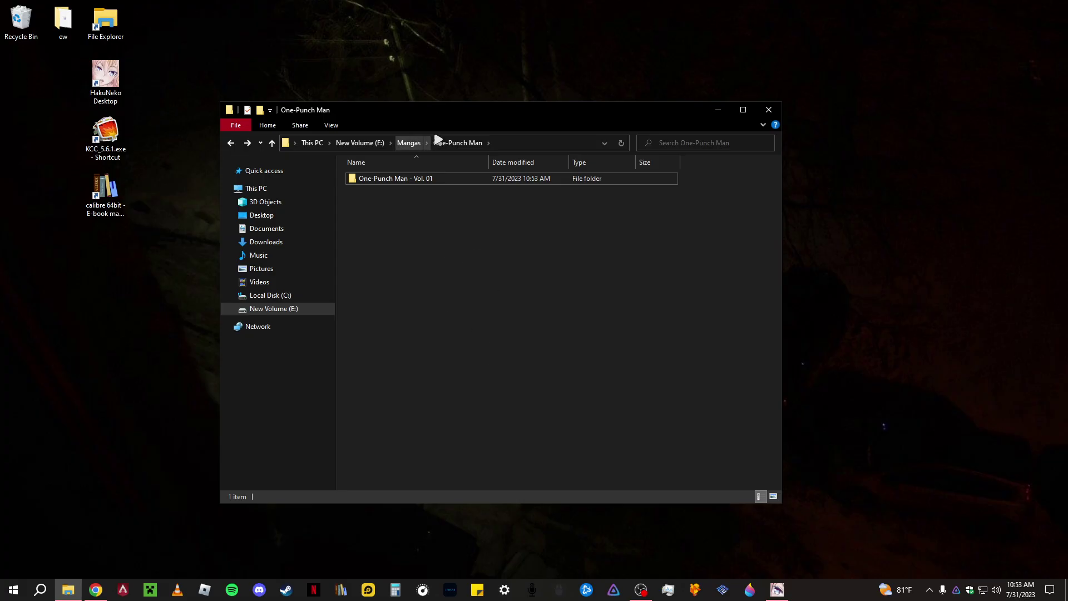
pyautogui.moveTo(450, 113); pyautogui.dragTo(611, 147)
# Launch Kindle Comic Converter from the desktop and place it left of the Explorer window.
pyautogui.doubleClick(106, 137)
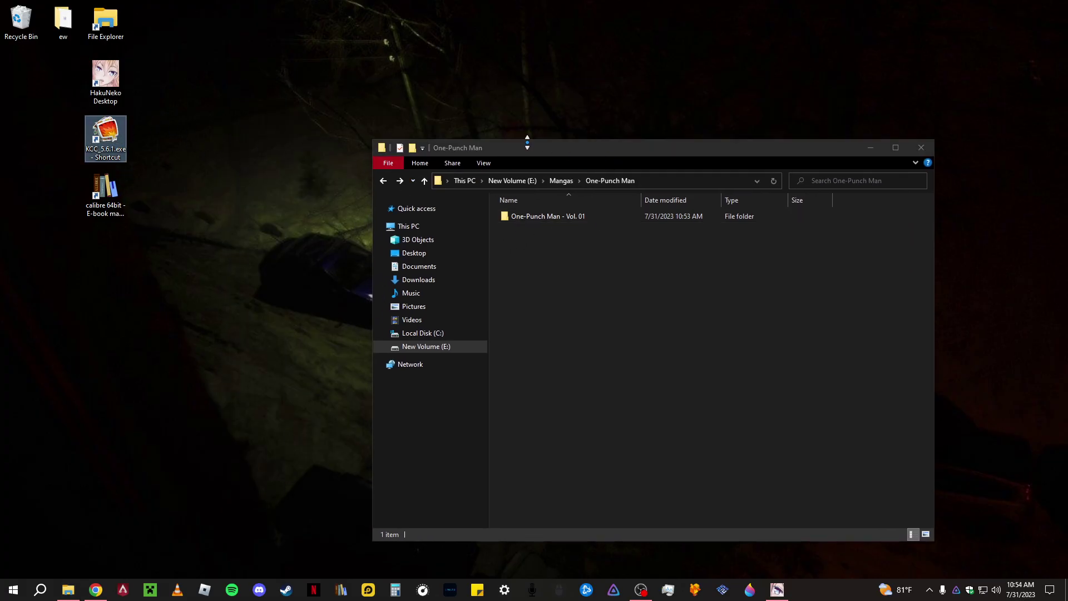
pyautogui.moveTo(550, 173); pyautogui.dragTo(281, 168)
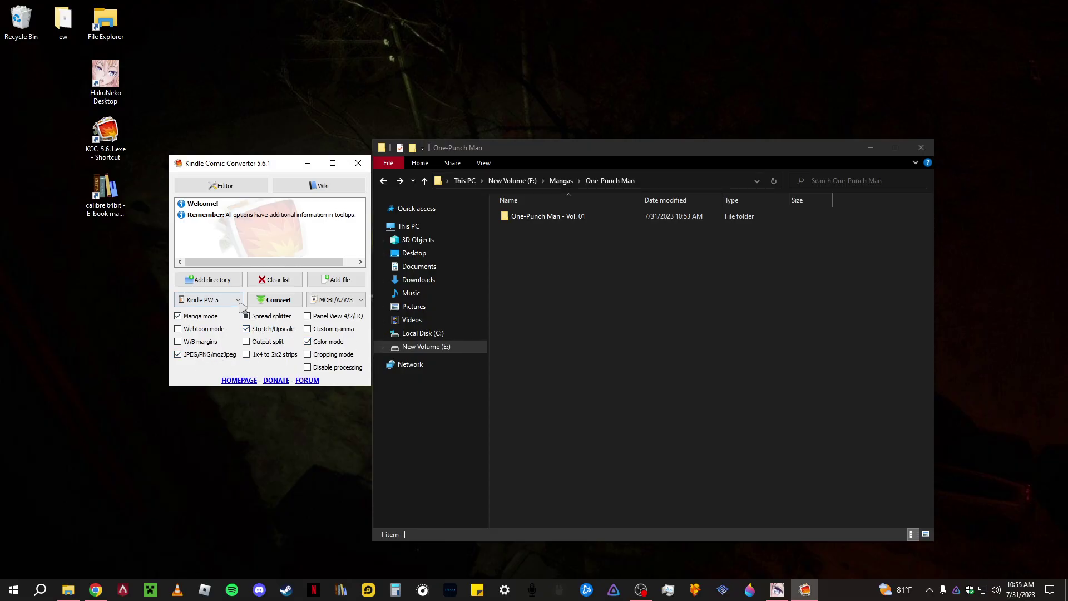
# Choose Kindle PW 5 as the target device and keep MOBI/AZW3 as the output format.
pyautogui.click(220, 300)
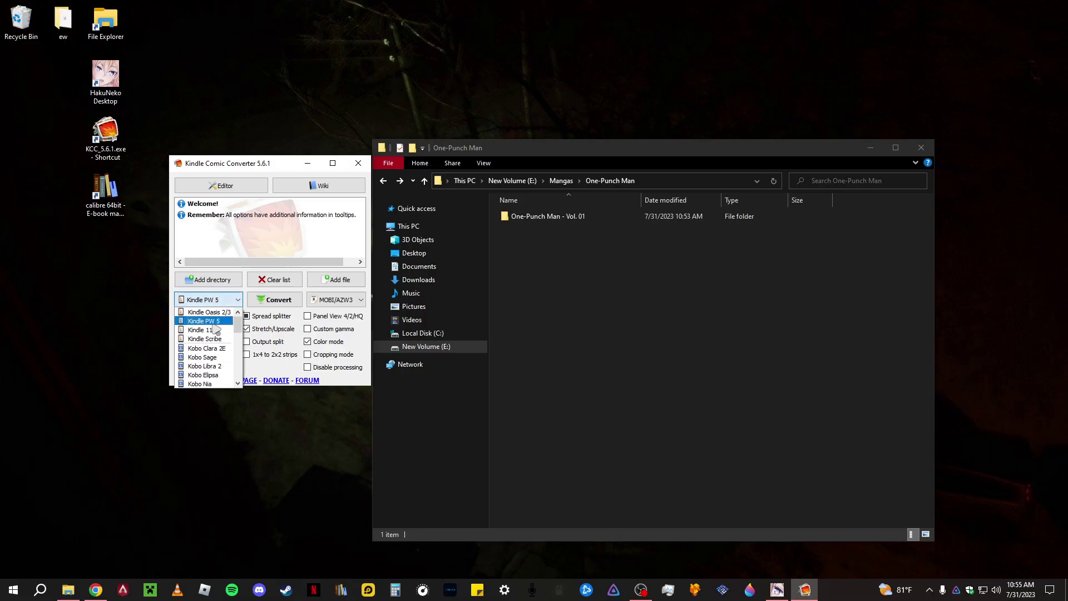
pyautogui.scroll(-2, 208, 361)
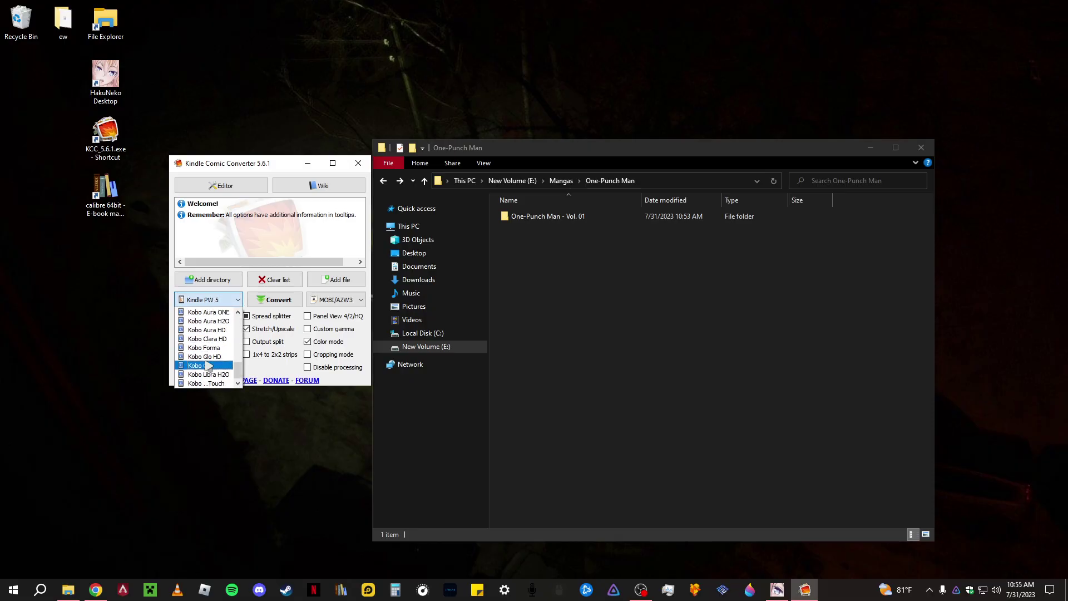
pyautogui.scroll(4, 211, 350)
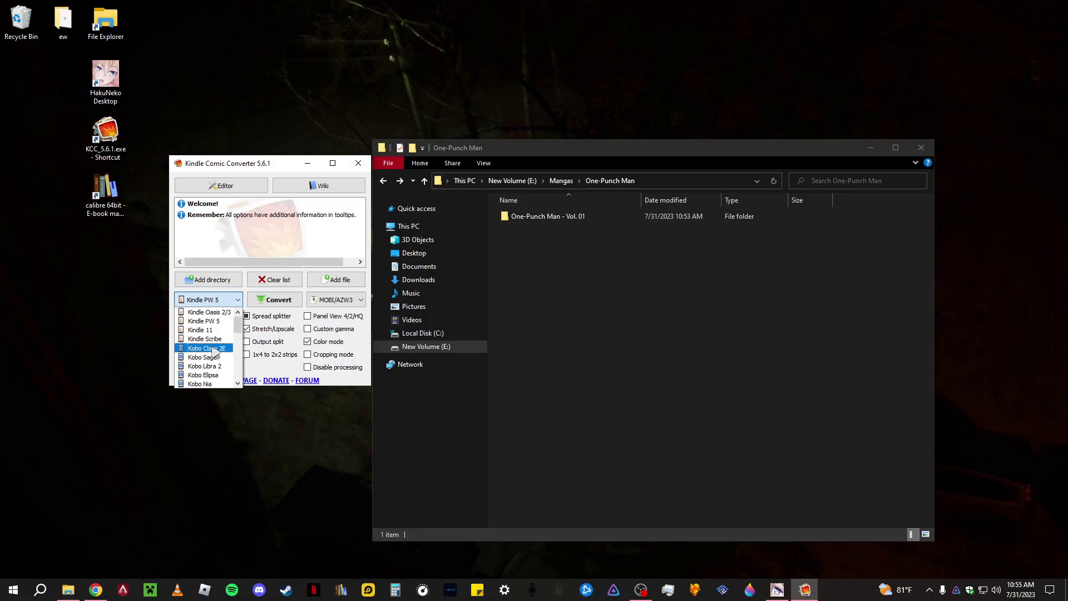
pyautogui.click(201, 321)
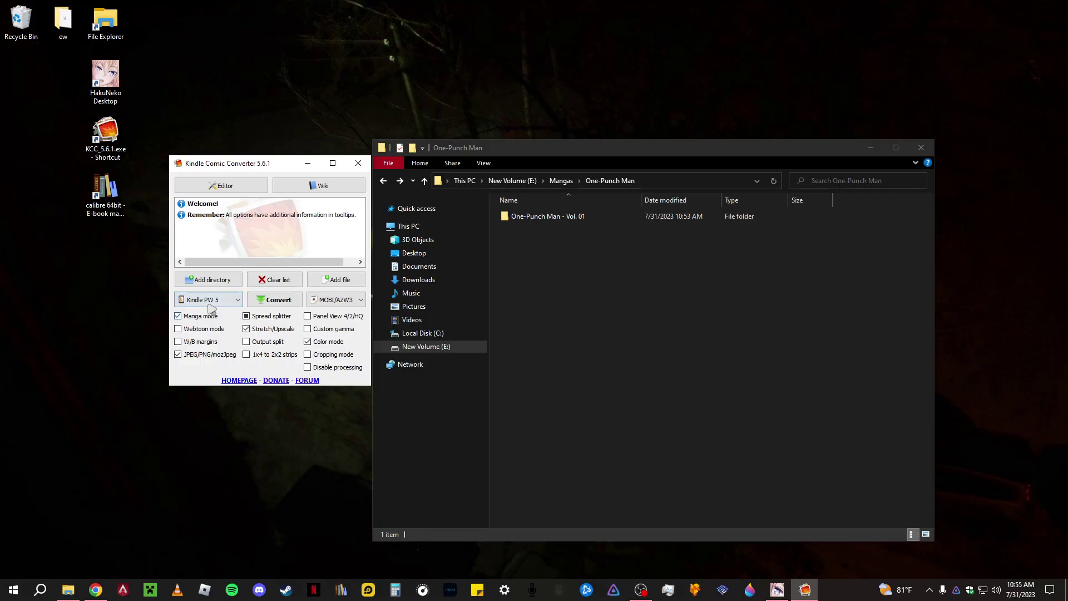
pyautogui.click(214, 300)
pyautogui.scroll(-2, 218, 352)
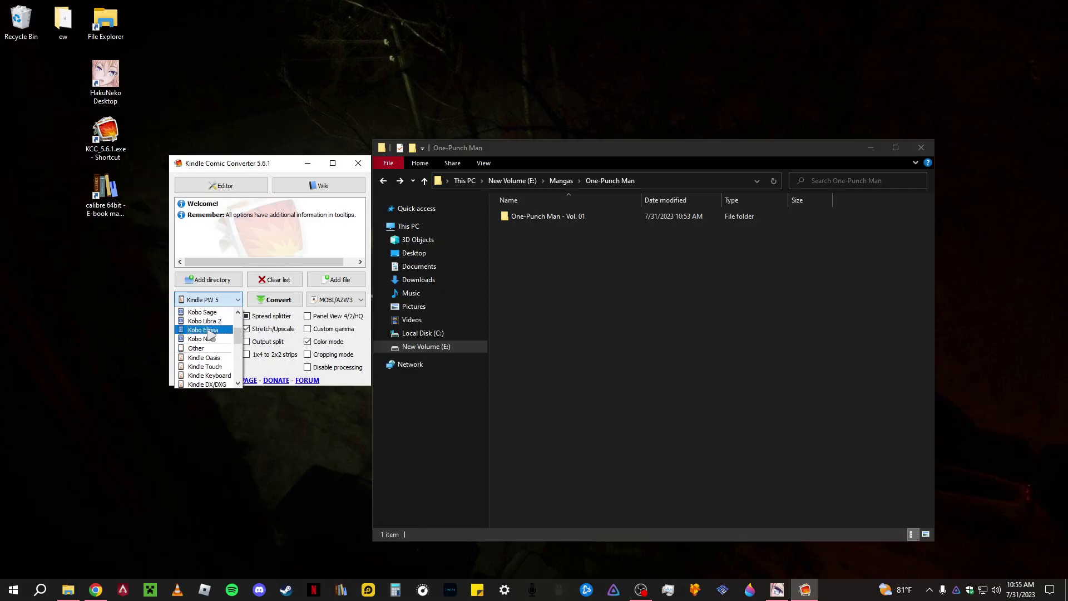
pyautogui.scroll(-3, 214, 345)
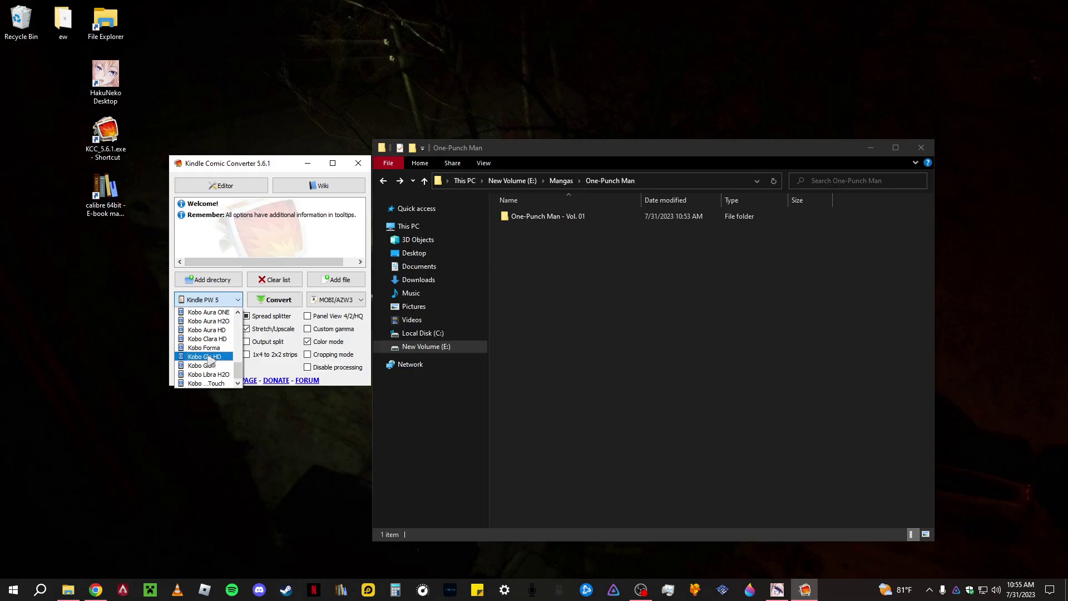
pyautogui.scroll(3, 211, 338)
pyautogui.scroll(5, 211, 335)
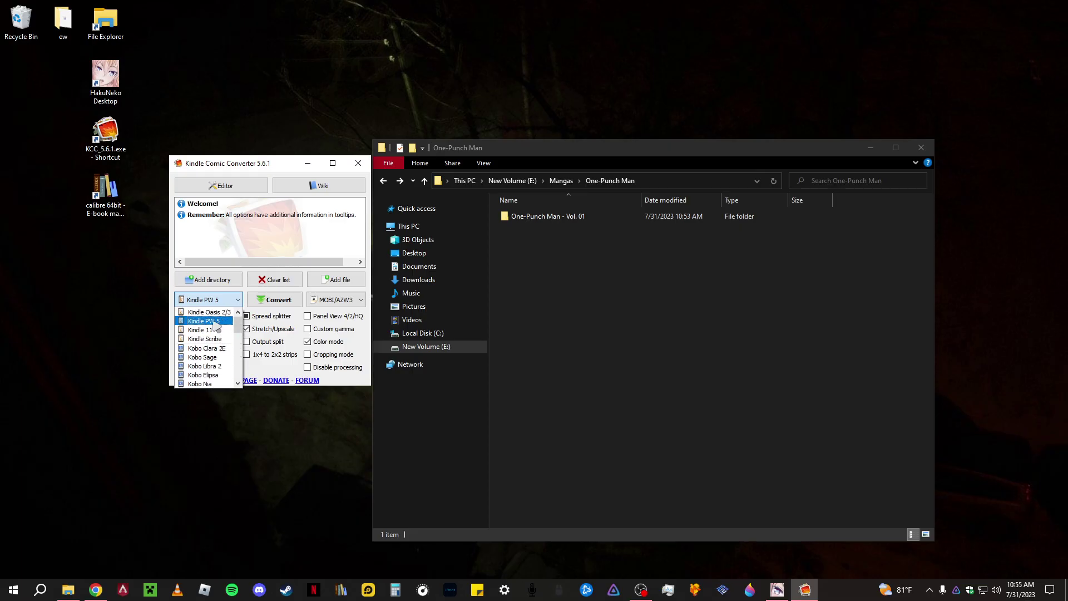
pyautogui.click(215, 322)
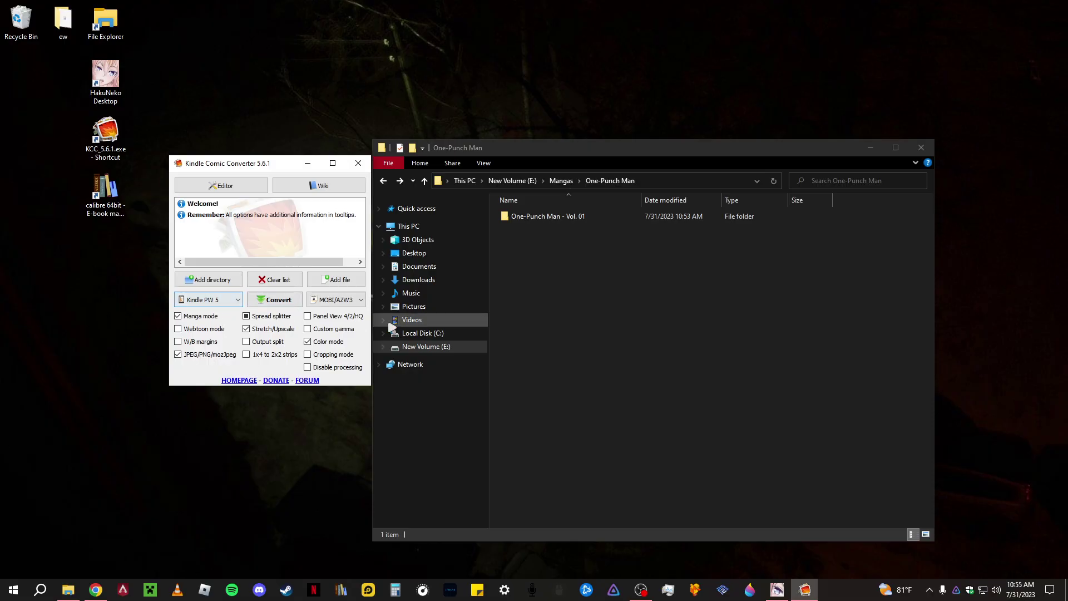
pyautogui.click(337, 299)
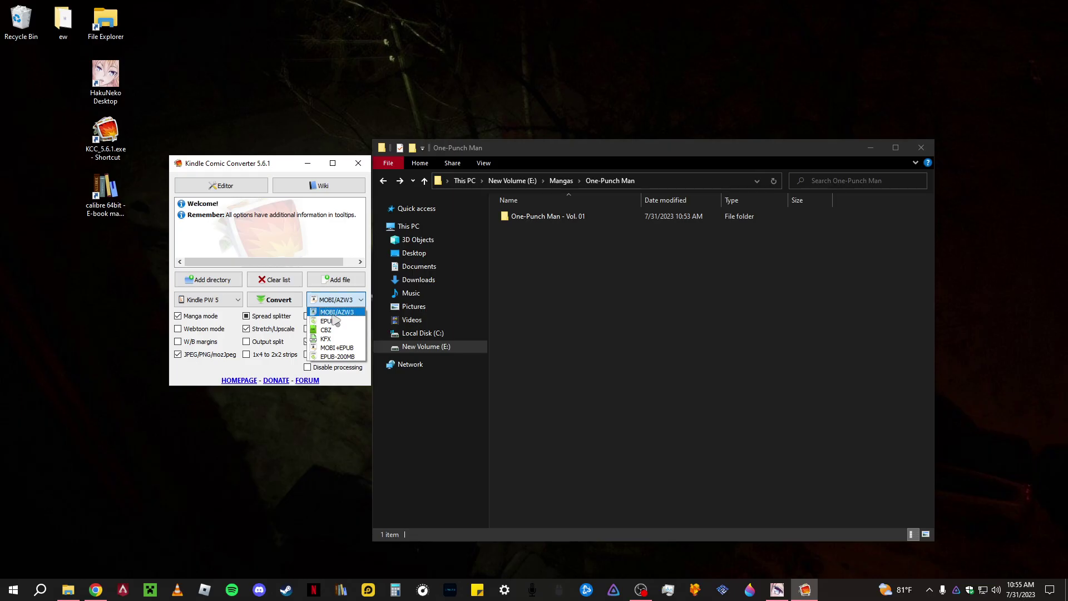
pyautogui.click(322, 307)
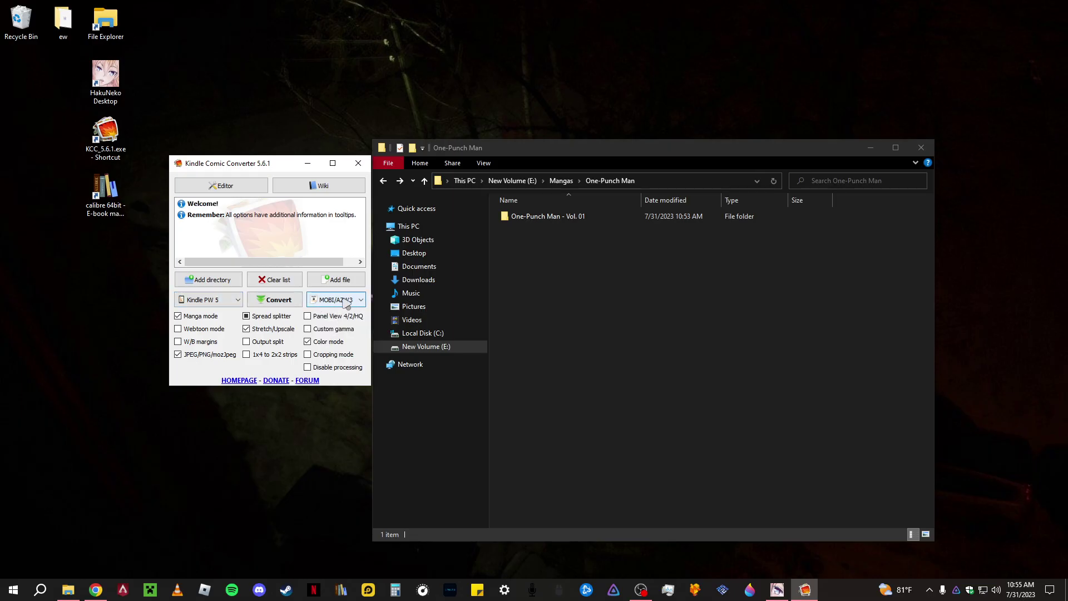
# Add the One-Punch Man - Vol. 01 folder to the KCC list and start converting it.
pyautogui.click(578, 217)
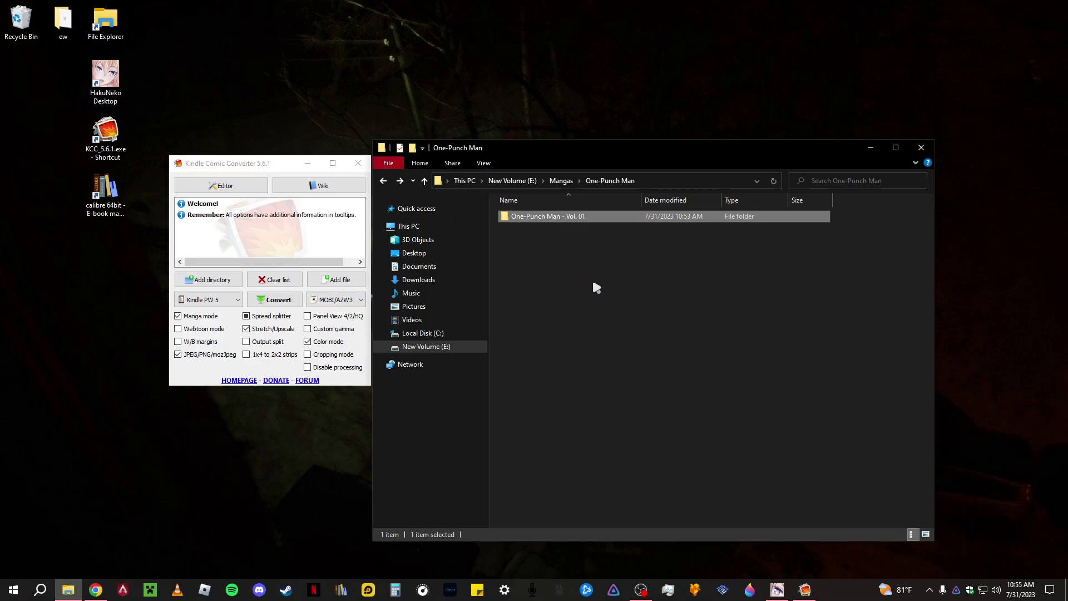
pyautogui.moveTo(616, 378); pyautogui.dragTo(316, 232)
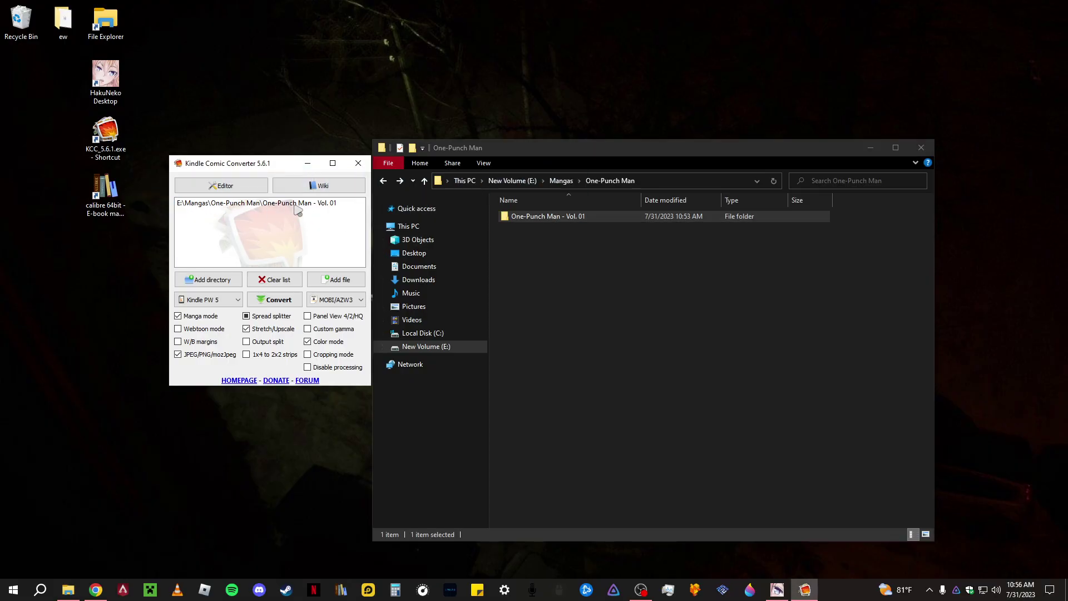
pyautogui.click(289, 299)
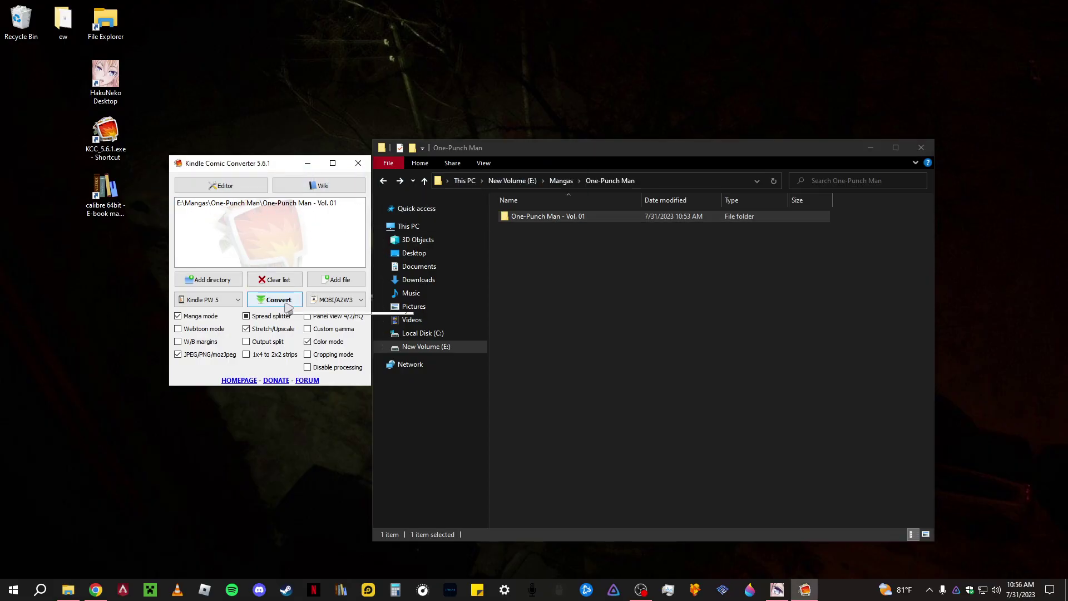
pyautogui.moveTo(285, 163); pyautogui.dragTo(274, 163)
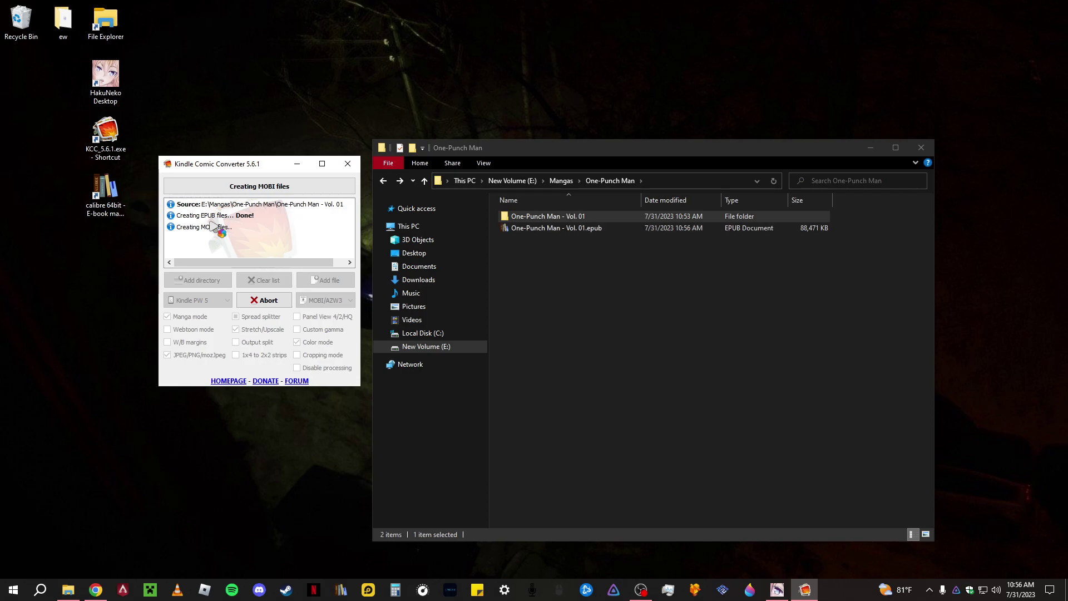
# Refresh Explorer to confirm One-Punch Man - Vol. 01.mobi (89,067 KB) was created.
pyautogui.moveTo(602, 230); pyautogui.dragTo(603, 236)
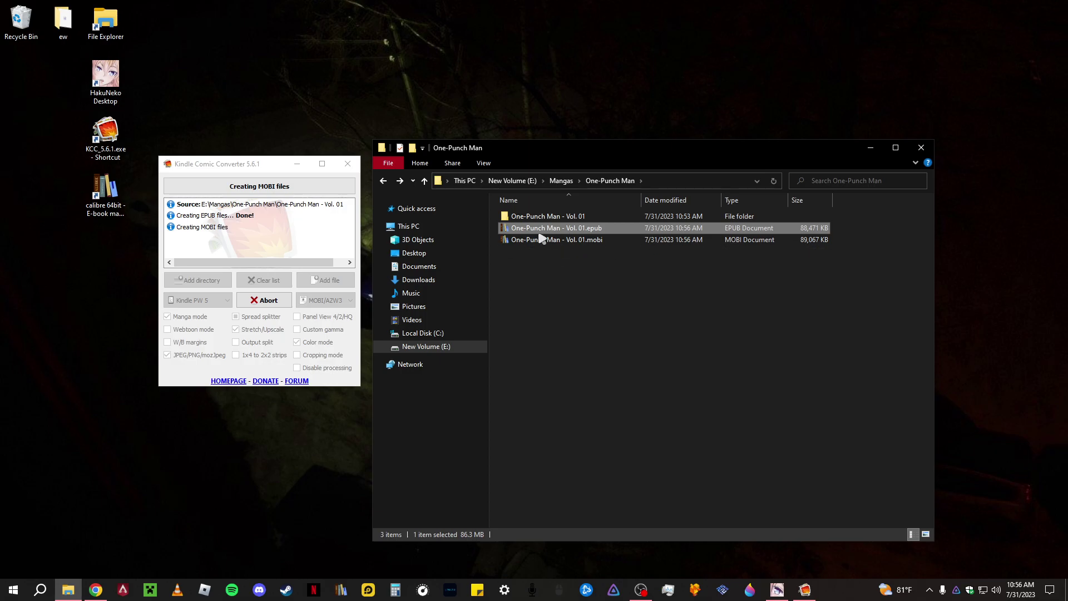
pyautogui.click(774, 181)
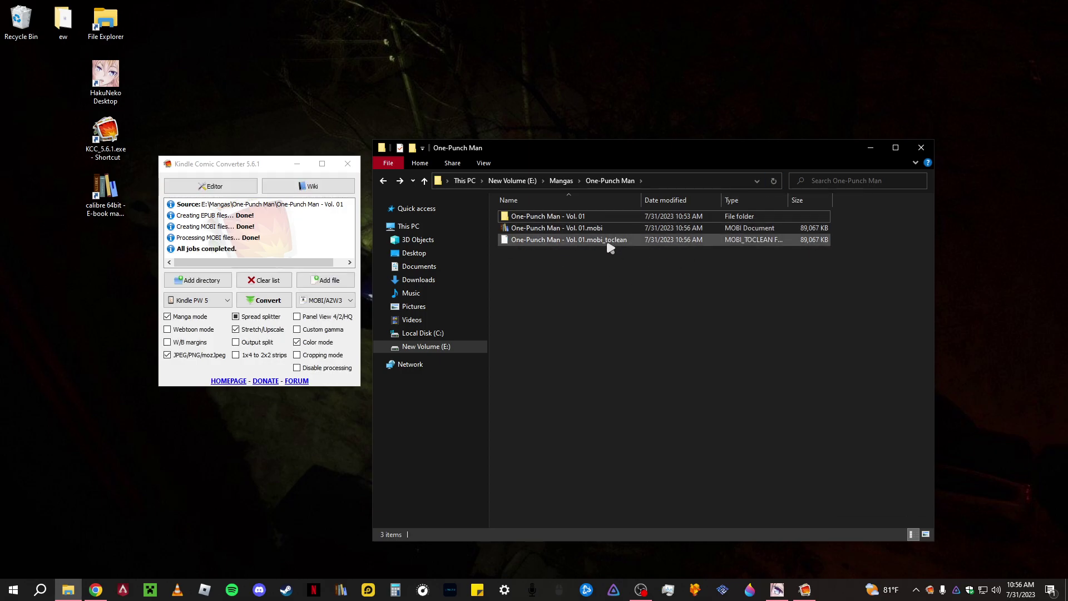
pyautogui.click(587, 229)
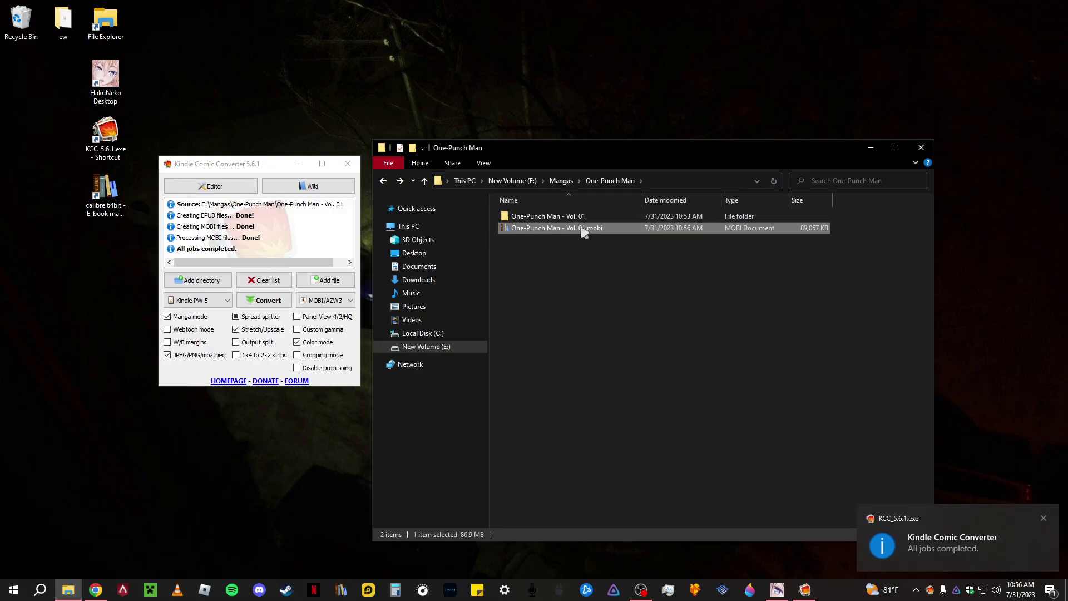
pyautogui.click(105, 192)
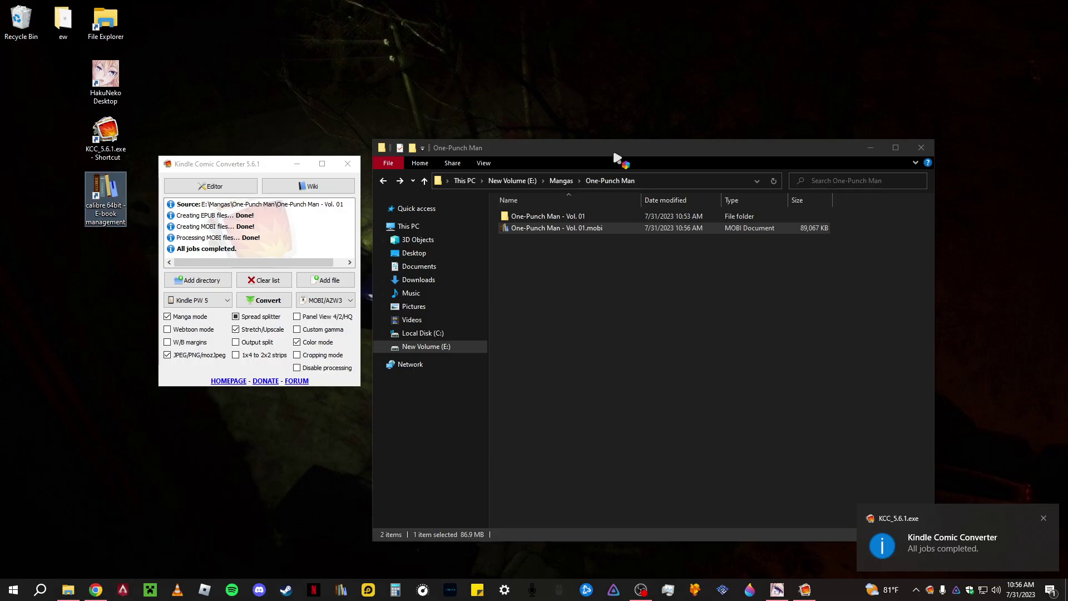
# Place calibre beside Explorer and drag One-Punch Man - Vol. 01.mobi into the library.
pyautogui.moveTo(627, 148); pyautogui.dragTo(706, 133)
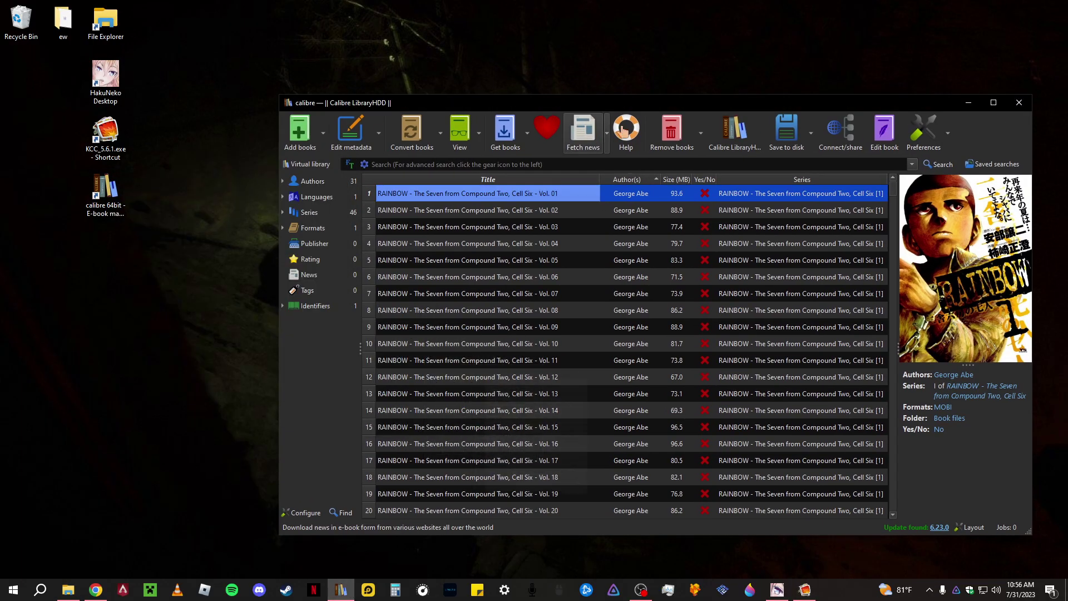
pyautogui.moveTo(585, 106); pyautogui.dragTo(446, 76)
pyautogui.scroll(-10, 426, 217)
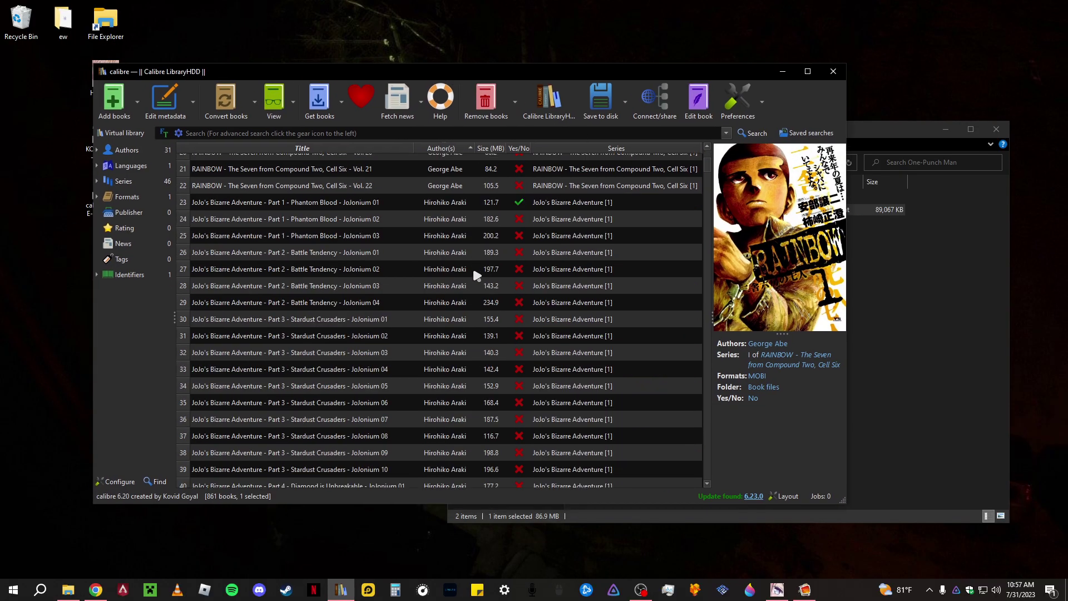
pyautogui.moveTo(707, 175); pyautogui.dragTo(705, 146)
pyautogui.scroll(-20, 294, 329)
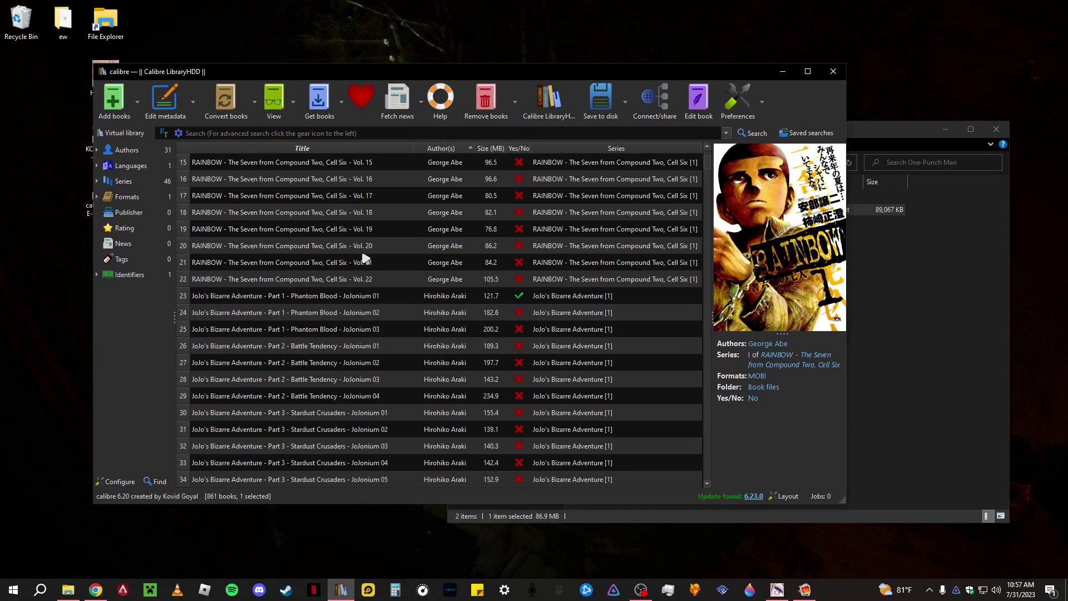
pyautogui.scroll(20, 707, 202)
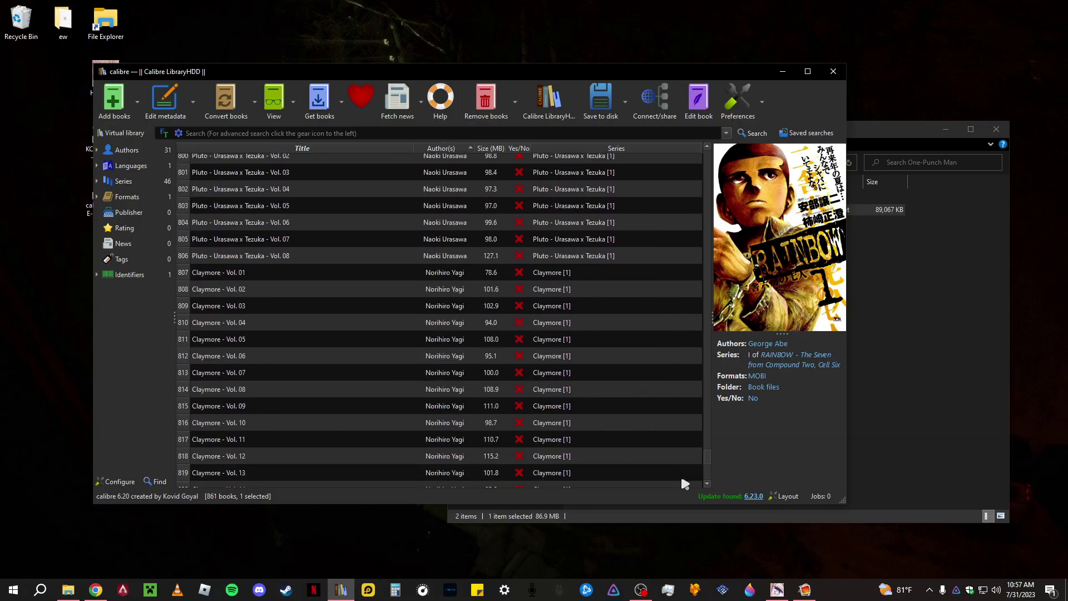
pyautogui.moveTo(773, 123); pyautogui.dragTo(841, 100)
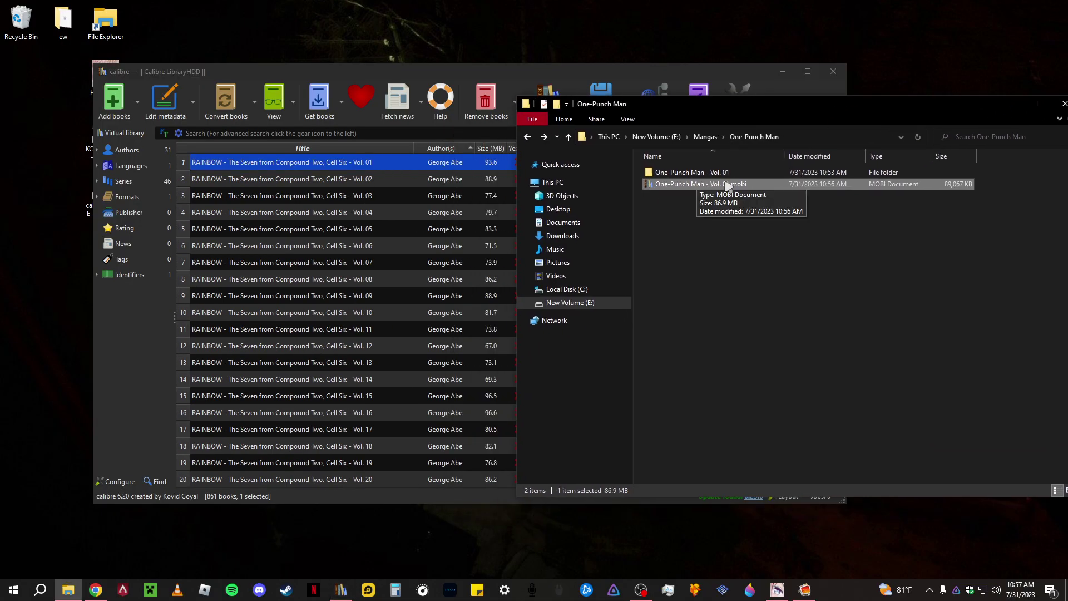
pyautogui.moveTo(721, 188); pyautogui.dragTo(384, 239)
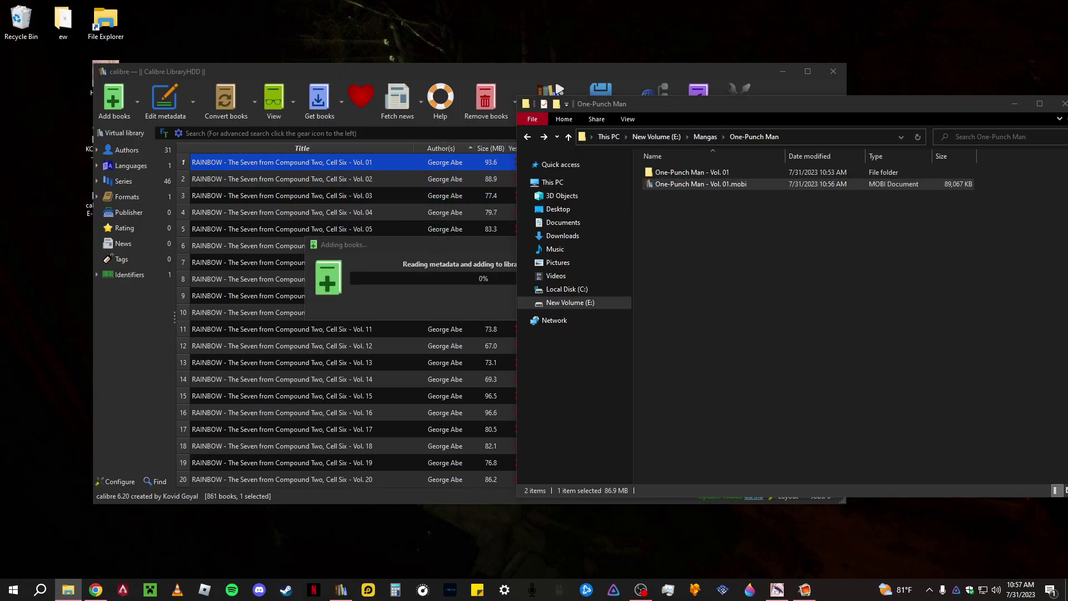
pyautogui.click(1014, 103)
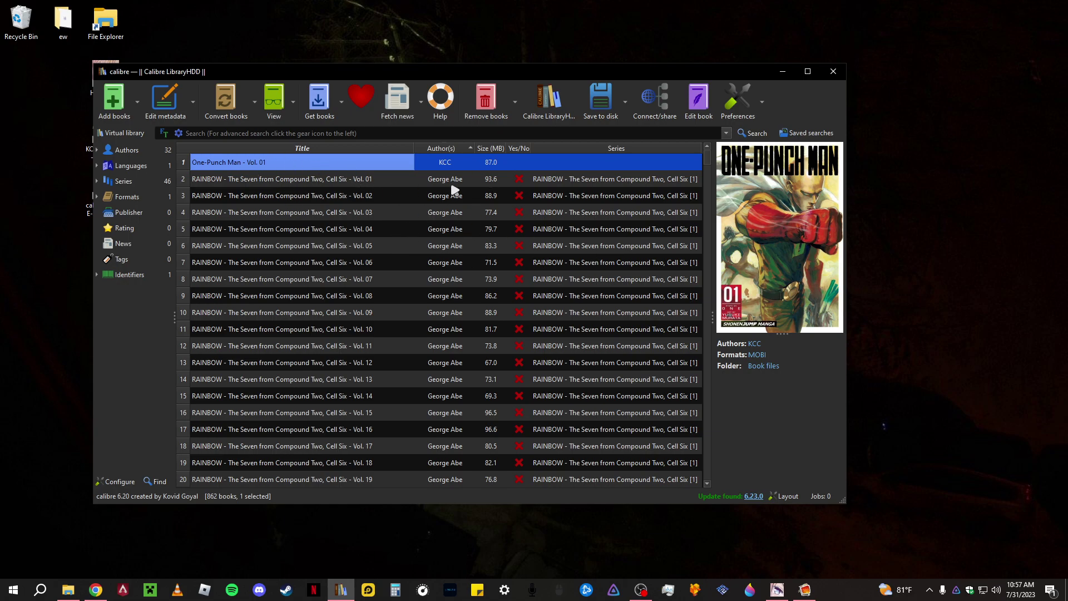
# Rearrange the calibre and Kindle Comic Converter windows so calibre's book list is visible.
pyautogui.moveTo(522, 71); pyautogui.dragTo(564, 89)
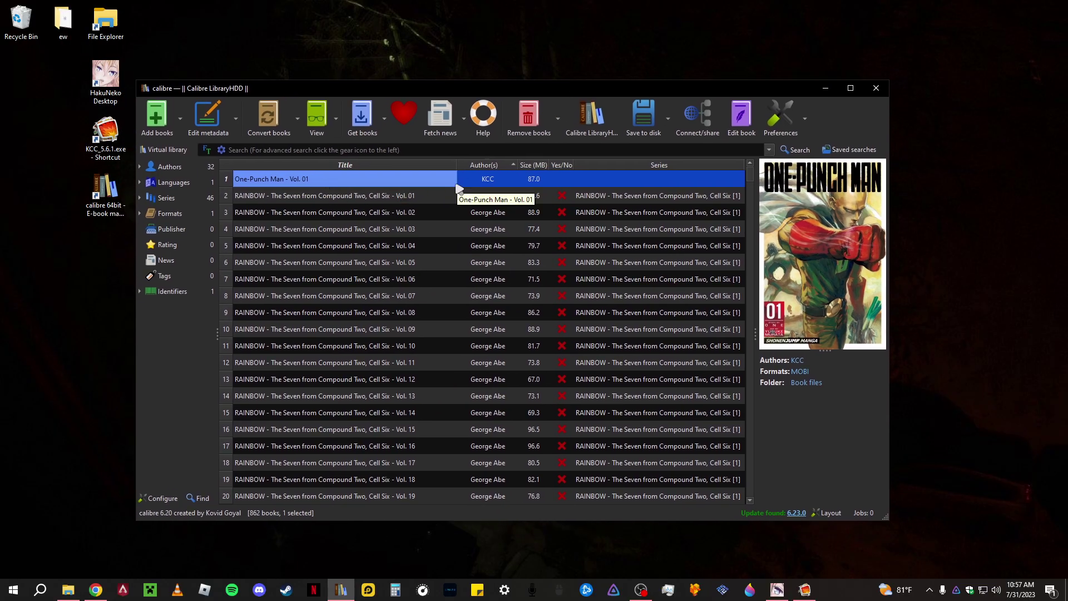
pyautogui.click(805, 589)
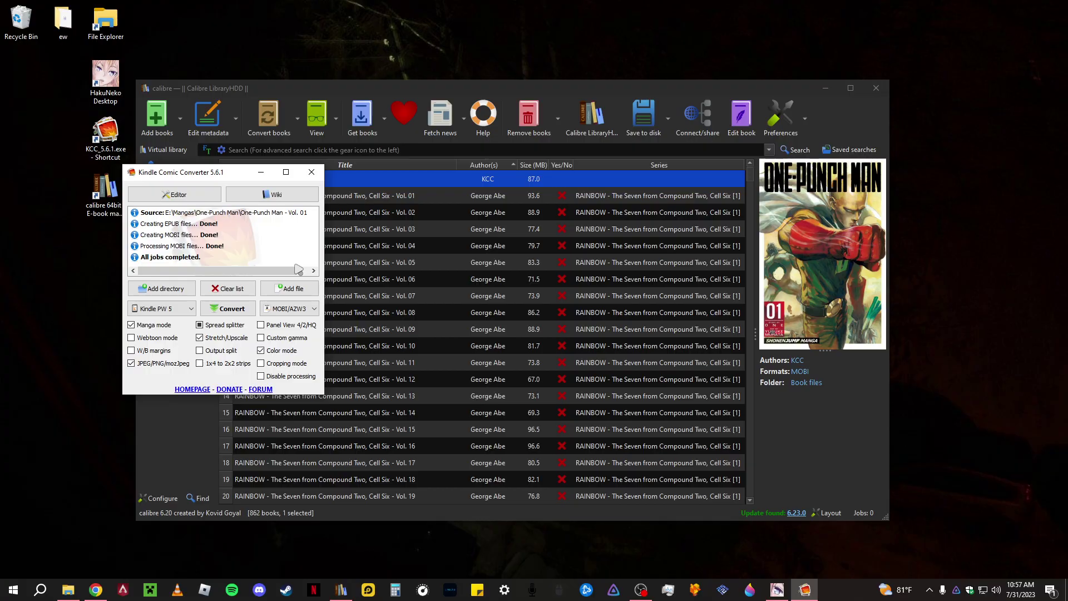
pyautogui.moveTo(218, 176); pyautogui.dragTo(291, 182)
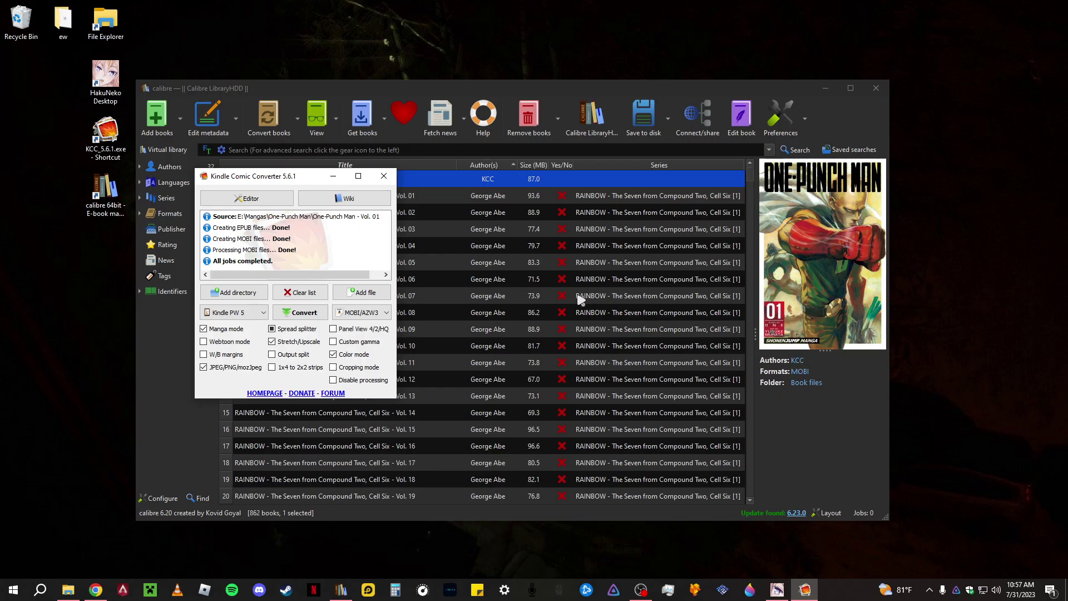
pyautogui.click(419, 178)
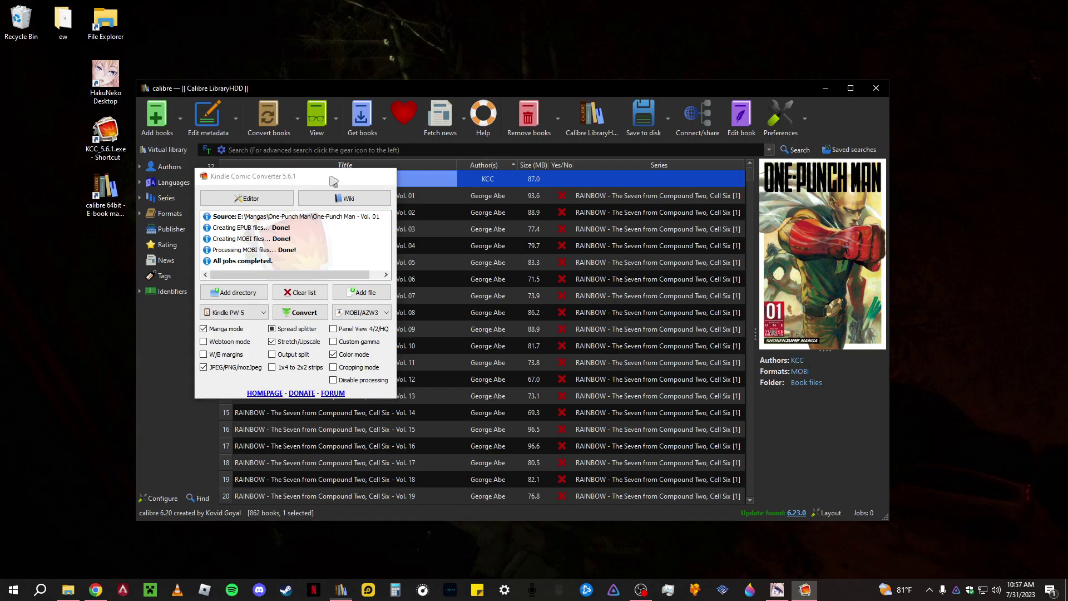
# Change the new book's author from KCC to Yusuke Murata in the book list.
pyautogui.doubleClick(478, 179)
pyautogui.doubleClick(484, 179)
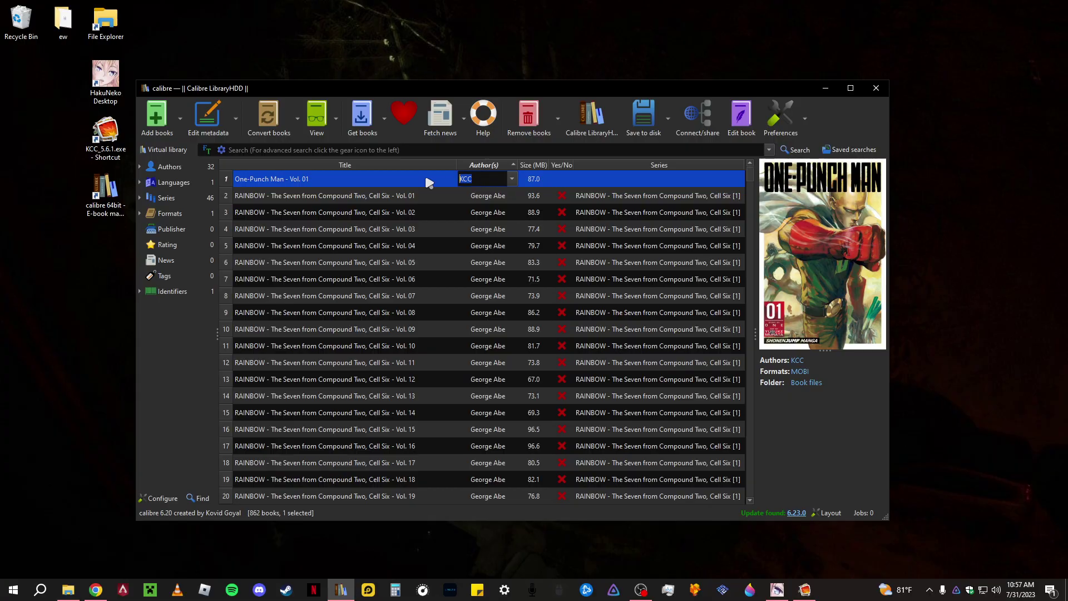
pyautogui.write('Yu')
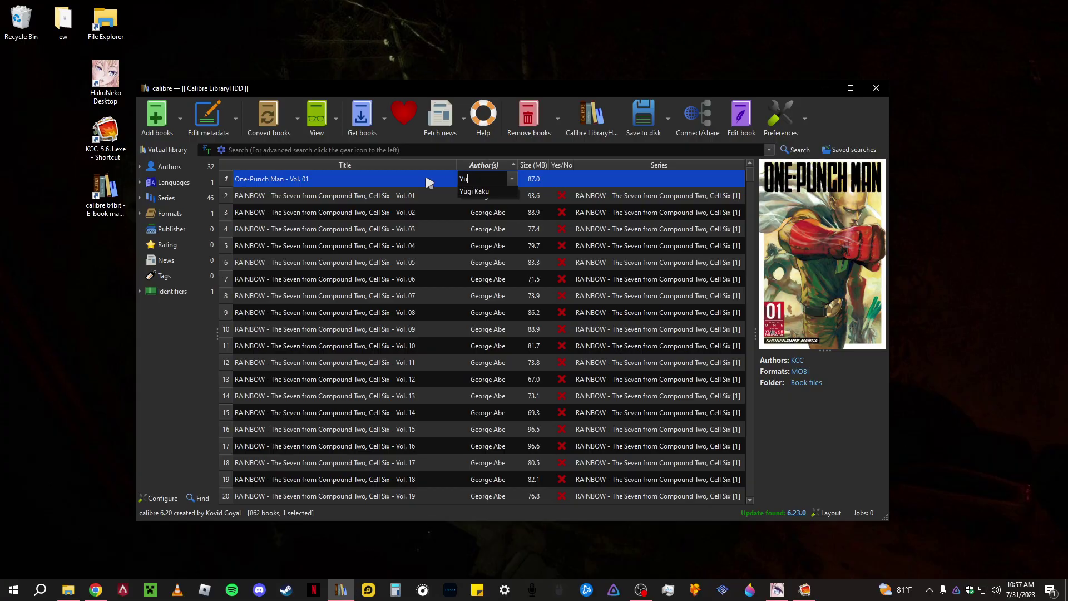
pyautogui.write('s')
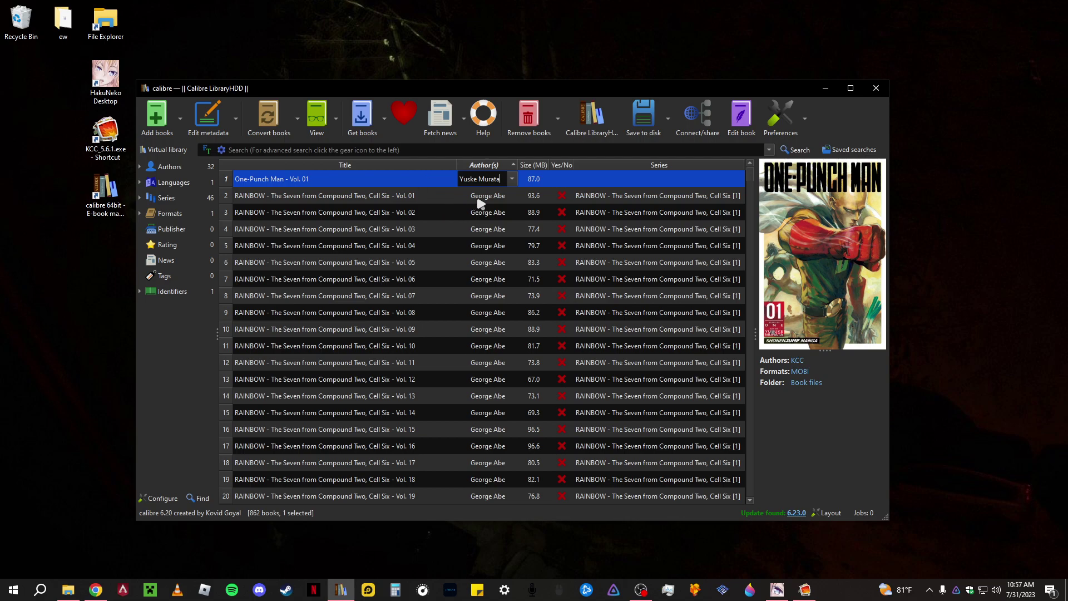
pyautogui.write('u')
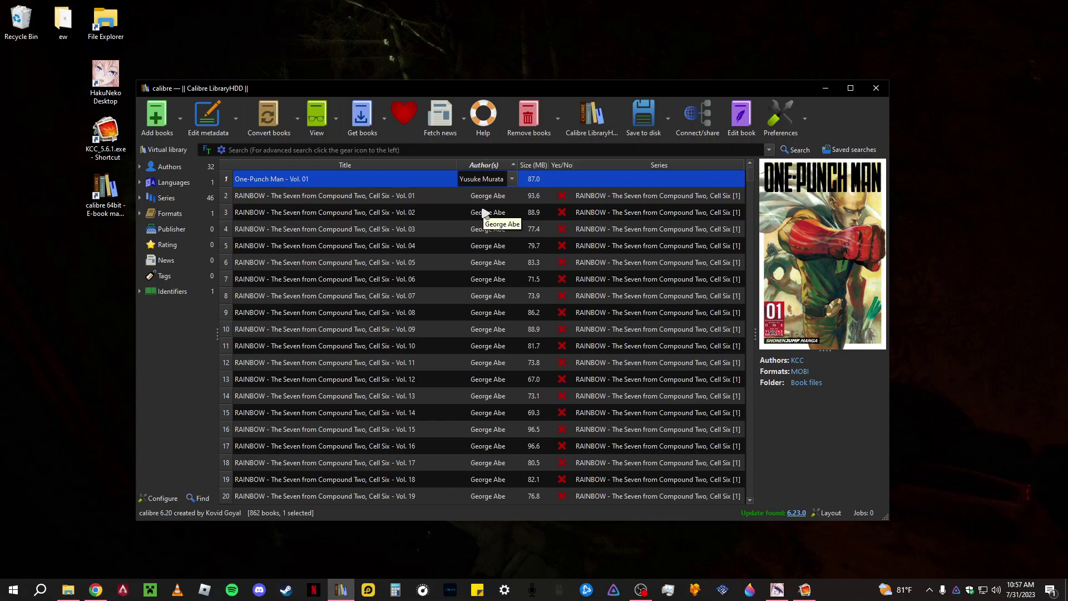
pyautogui.press('Return')
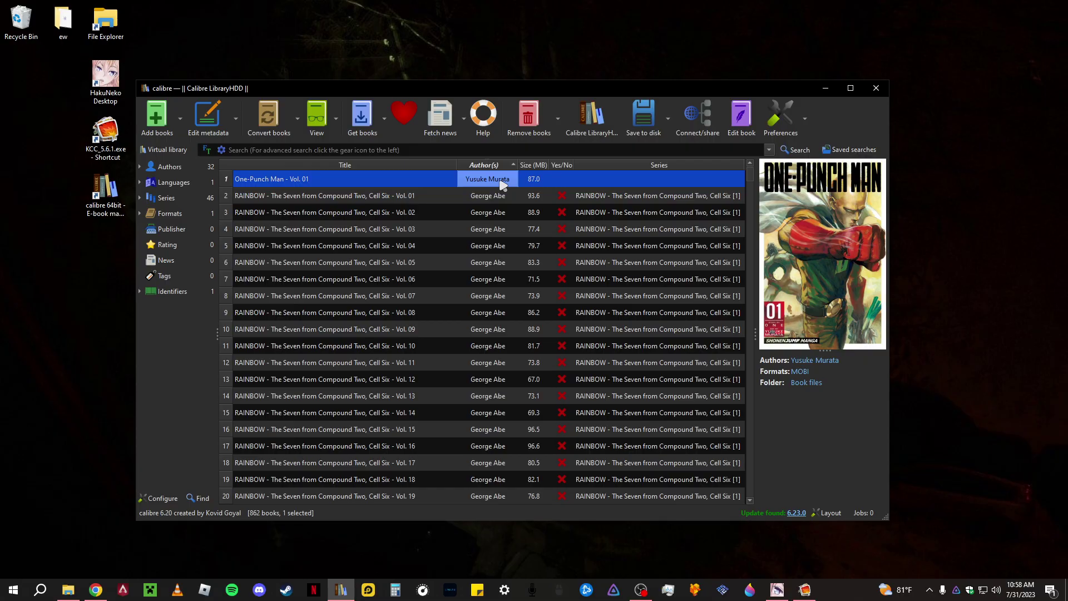
pyautogui.click(805, 589)
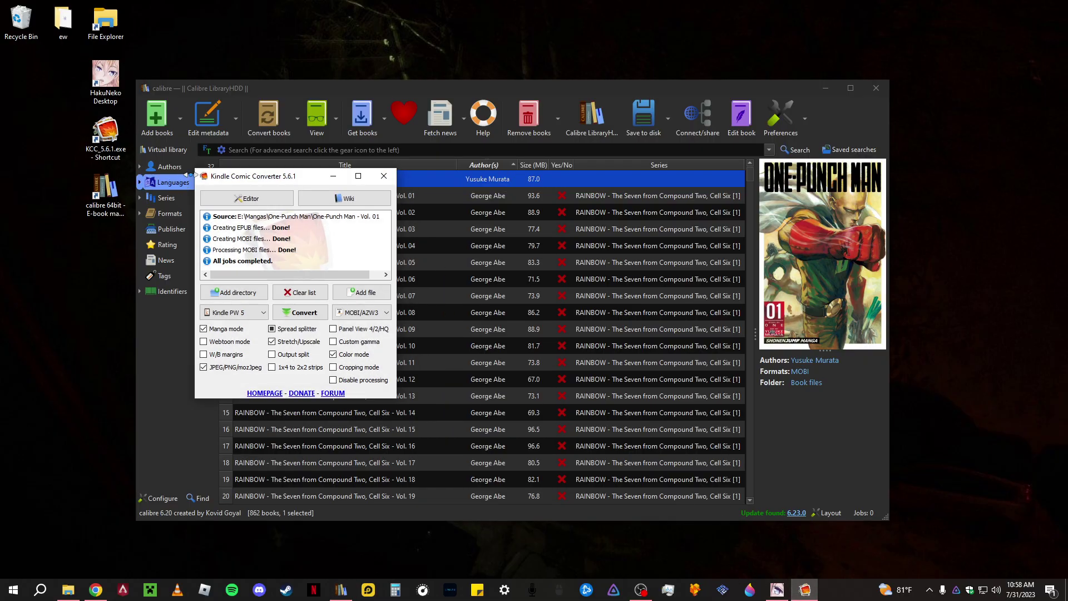
pyautogui.click(269, 200)
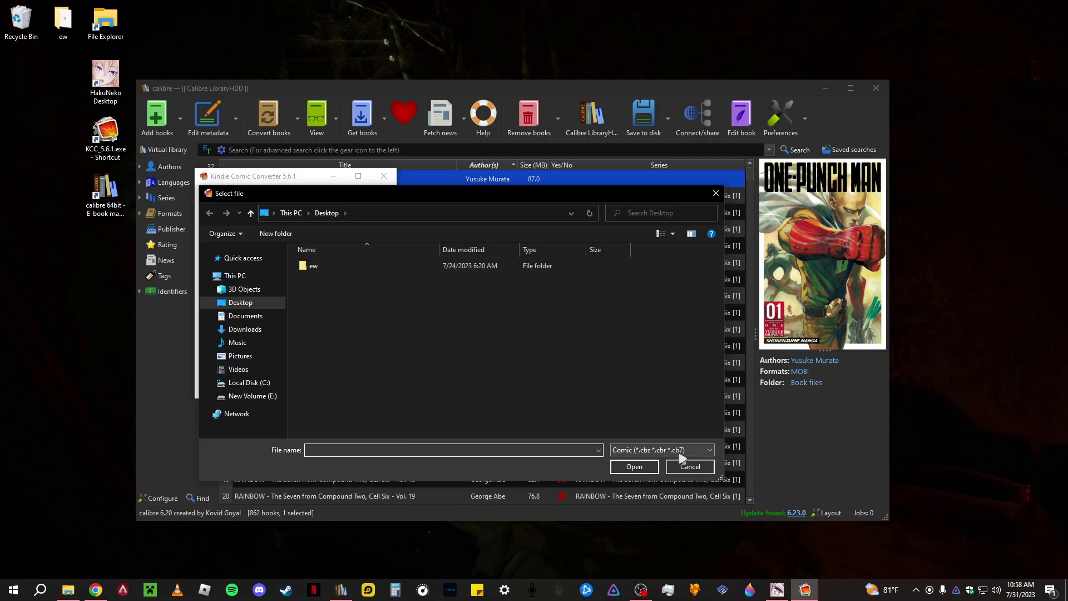
pyautogui.click(715, 193)
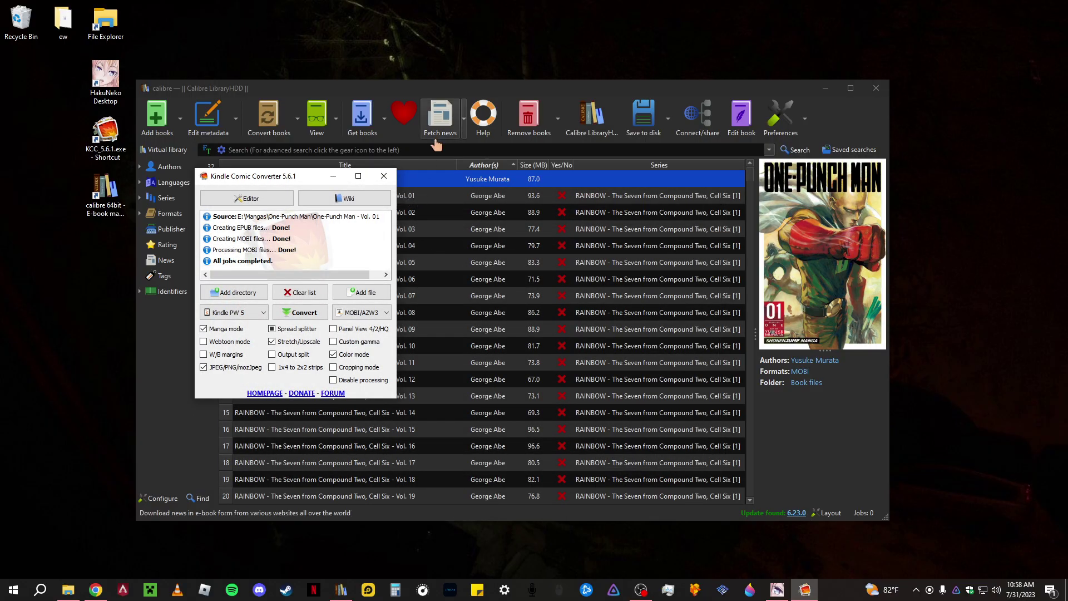
pyautogui.click(333, 176)
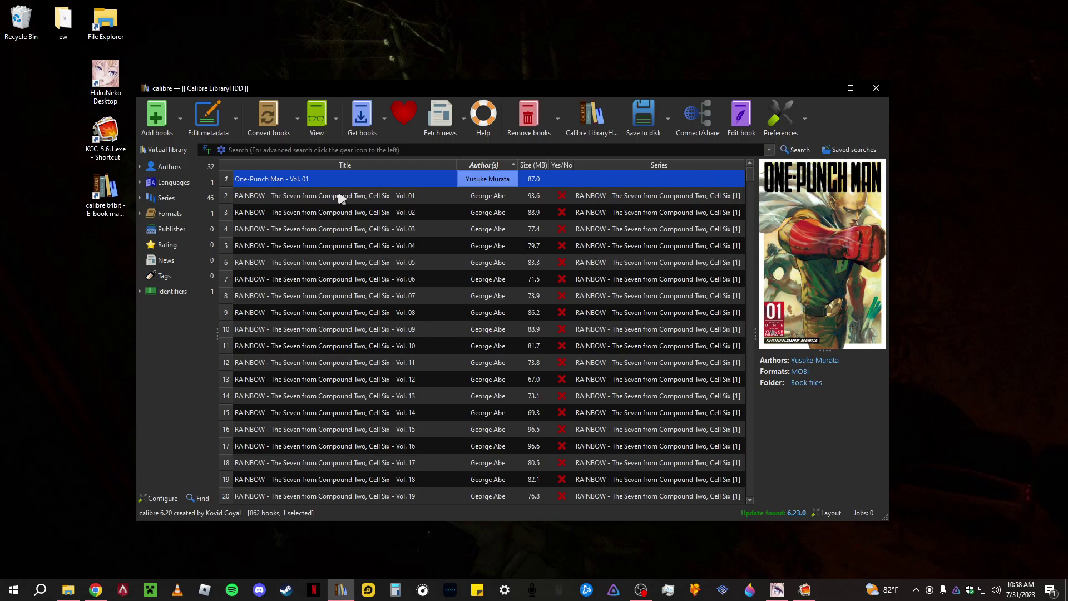
# Set One-Punch Man - Vol. 01's Yes/No cell to No.
pyautogui.rightClick(370, 179)
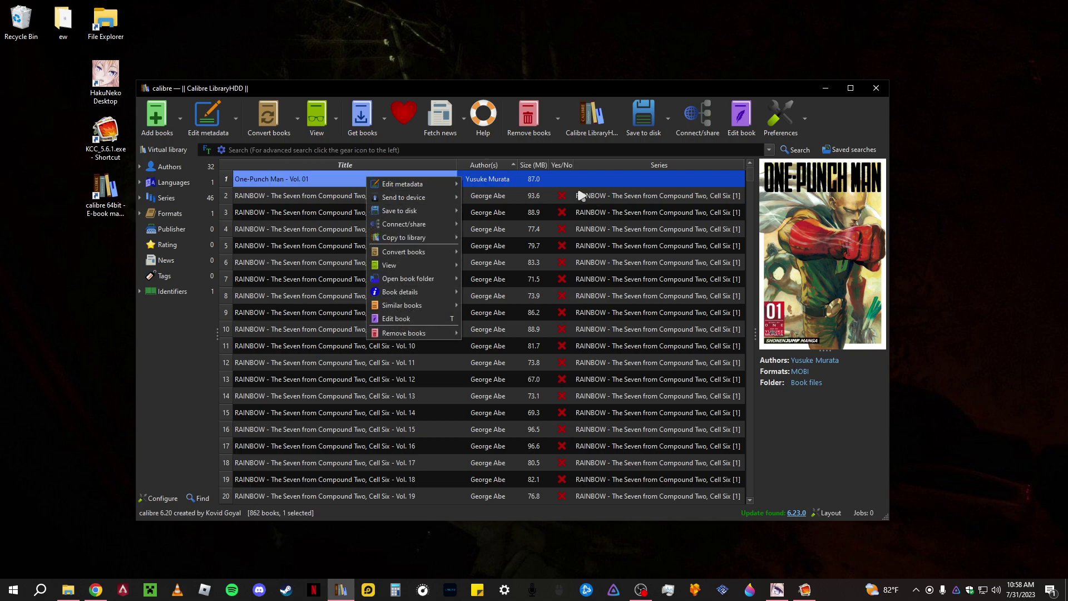
pyautogui.click(559, 181)
pyautogui.doubleClick(564, 184)
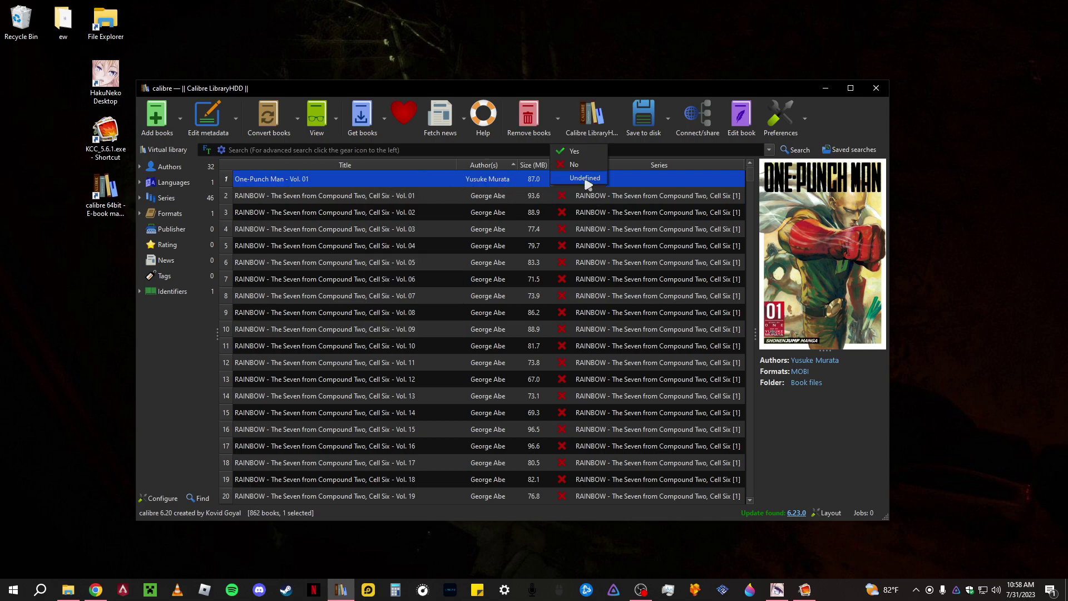
pyautogui.click(573, 166)
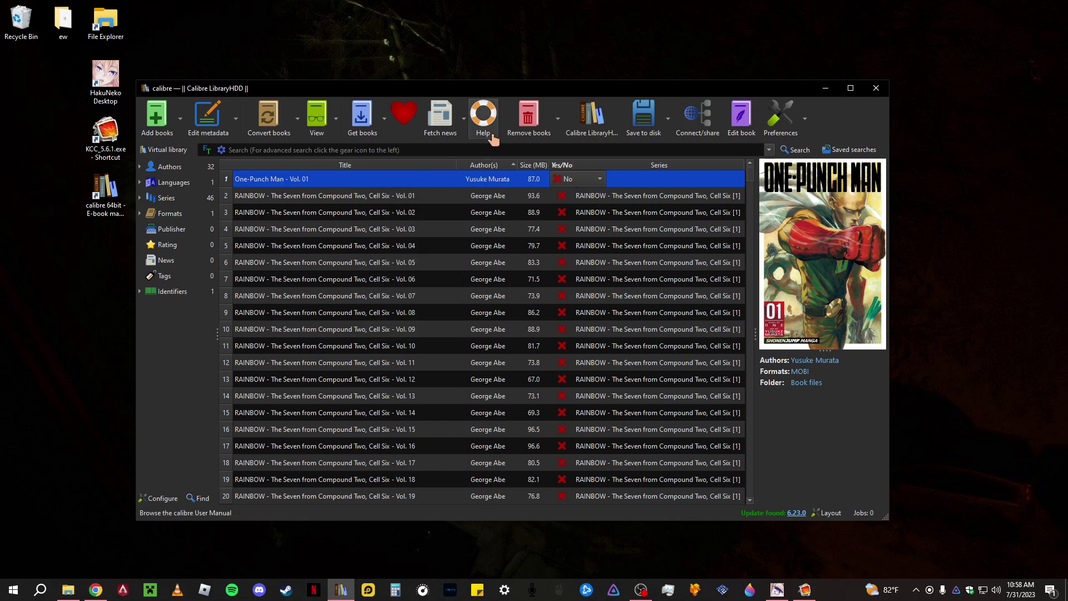
# Open the book's metadata editor, enter author Yusuke Murata, then close it without saving.
pyautogui.rightClick(418, 179)
pyautogui.moveTo(466, 188)
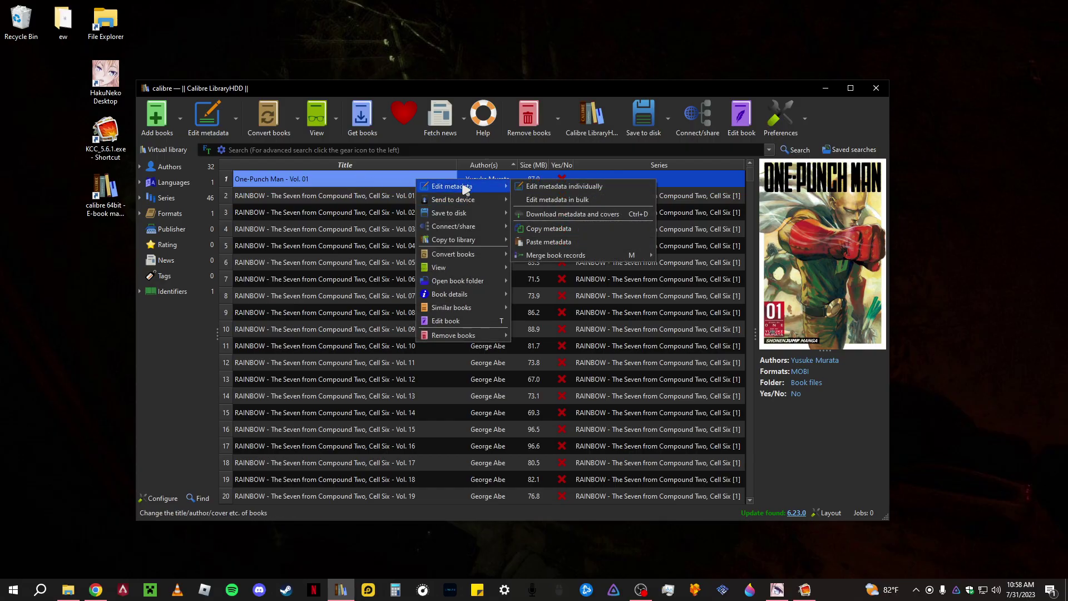
pyautogui.click(565, 203)
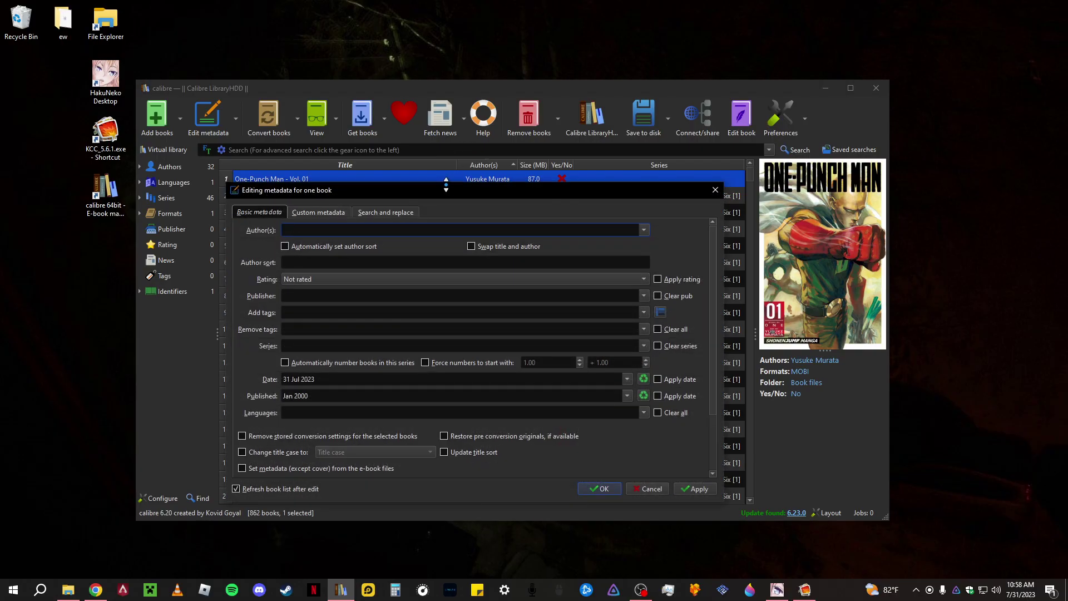
pyautogui.write('Yusuke Murata')
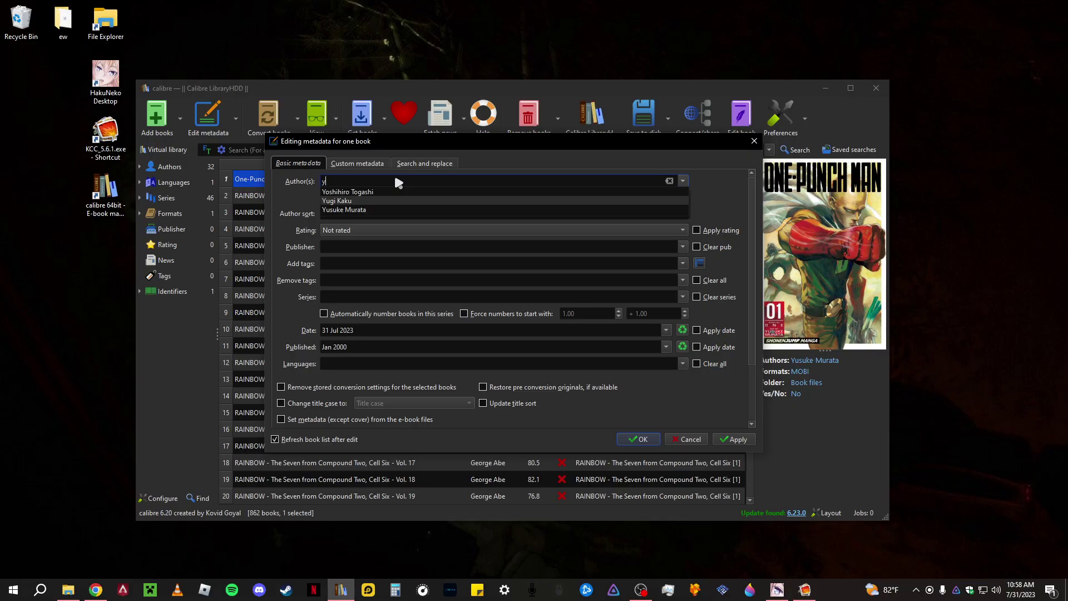
pyautogui.press('Down')
pyautogui.press('Return')
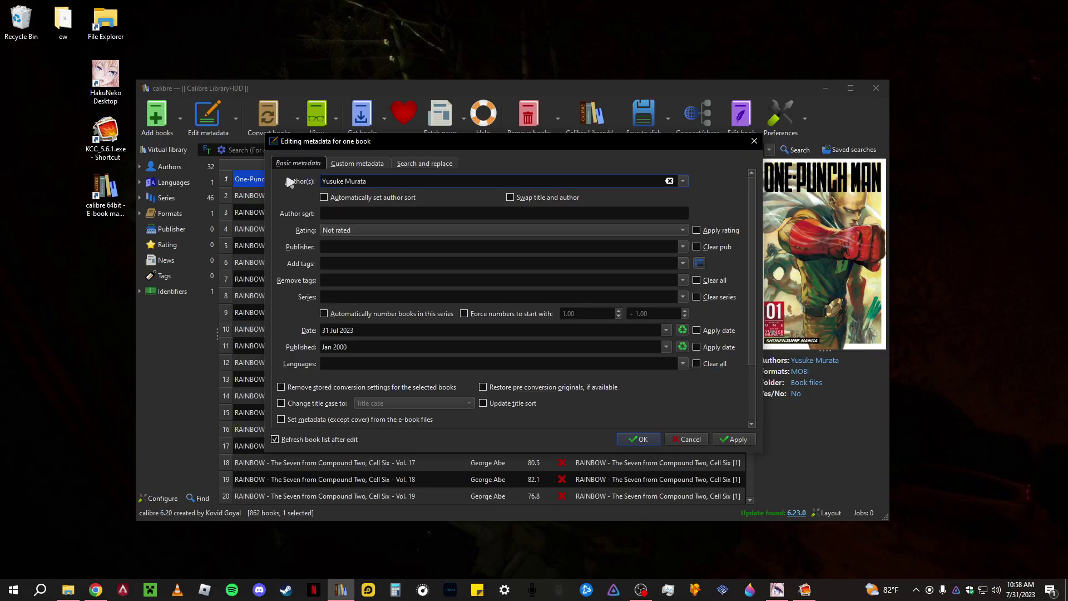
pyautogui.click(786, 162)
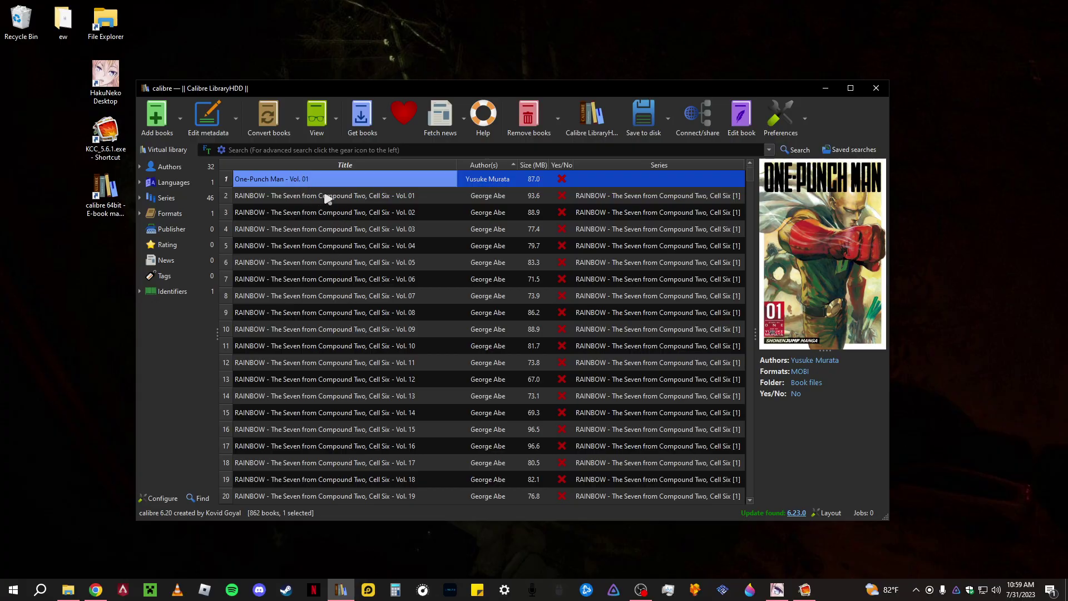
# Open the bulk metadata editor for the first seven books, then close it unchanged.
pyautogui.keyDown('shift'); pyautogui.click(346, 285); pyautogui.keyUp('shift')
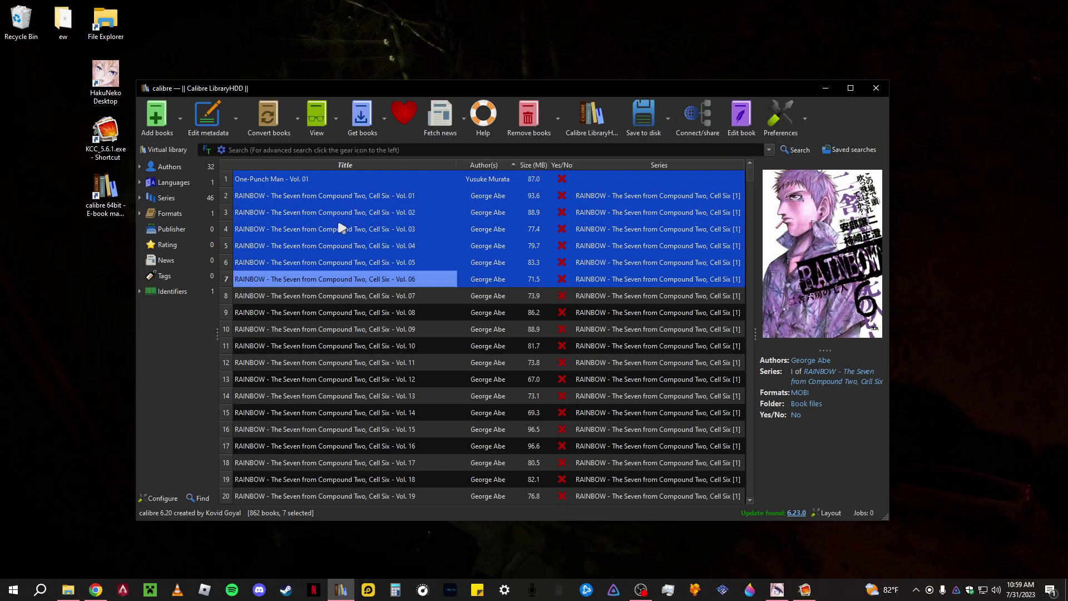
pyautogui.rightClick(338, 201)
pyautogui.moveTo(381, 210)
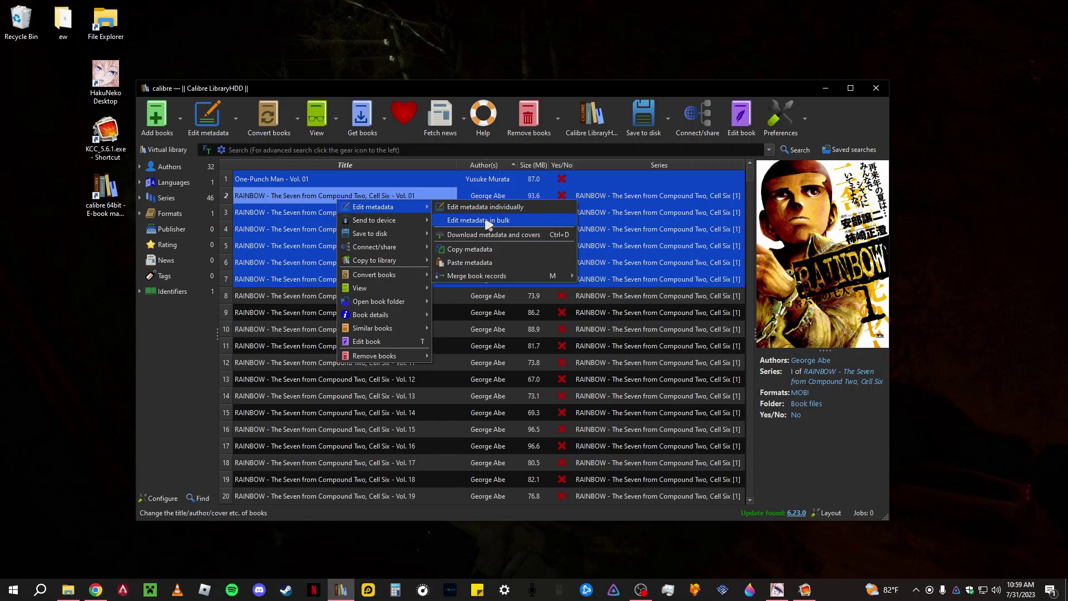
pyautogui.click(543, 219)
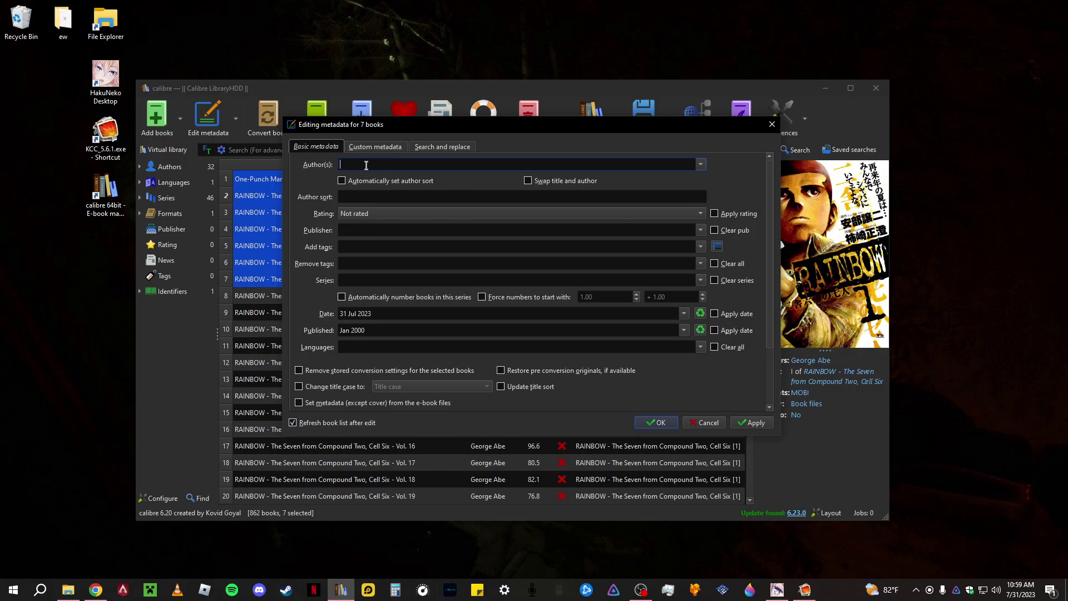
pyautogui.click(771, 125)
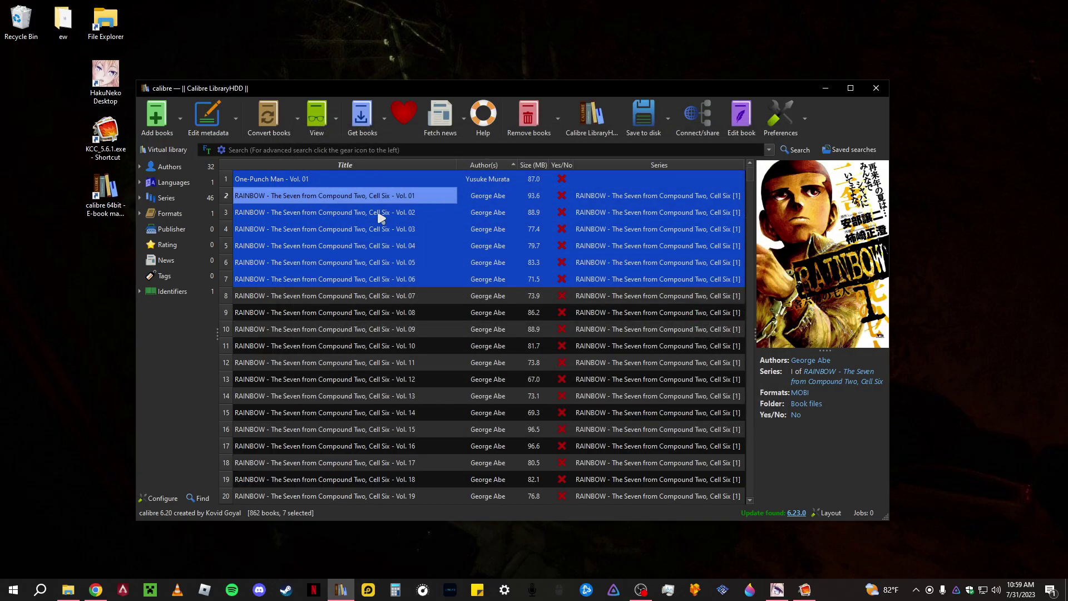
# Edit One-Punch Man - Vol. 01 alone: author Yusuke Murata, Date and Published cleared to Undefined.
pyautogui.click(310, 178)
pyautogui.rightClick(309, 178)
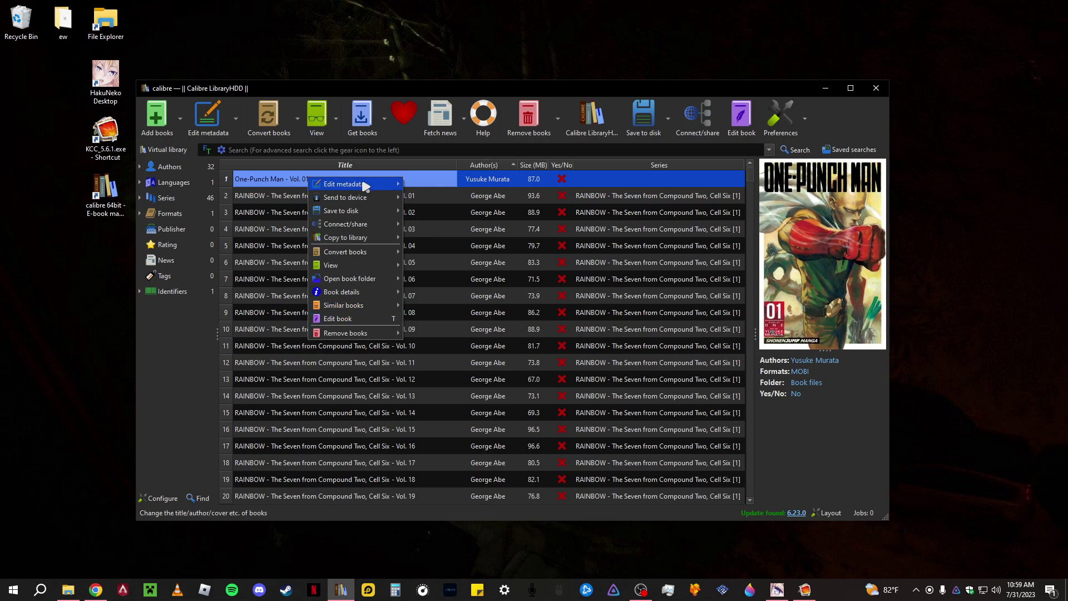
pyautogui.moveTo(392, 185)
pyautogui.click(473, 197)
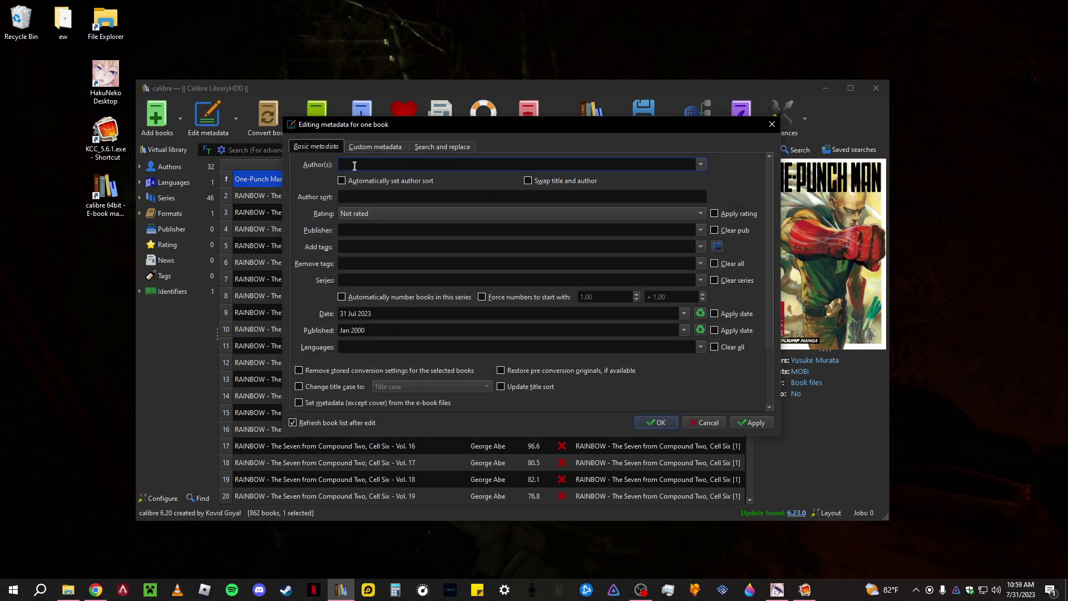
pyautogui.write('Yu')
pyautogui.click(356, 175)
pyautogui.click(700, 313)
pyautogui.click(699, 329)
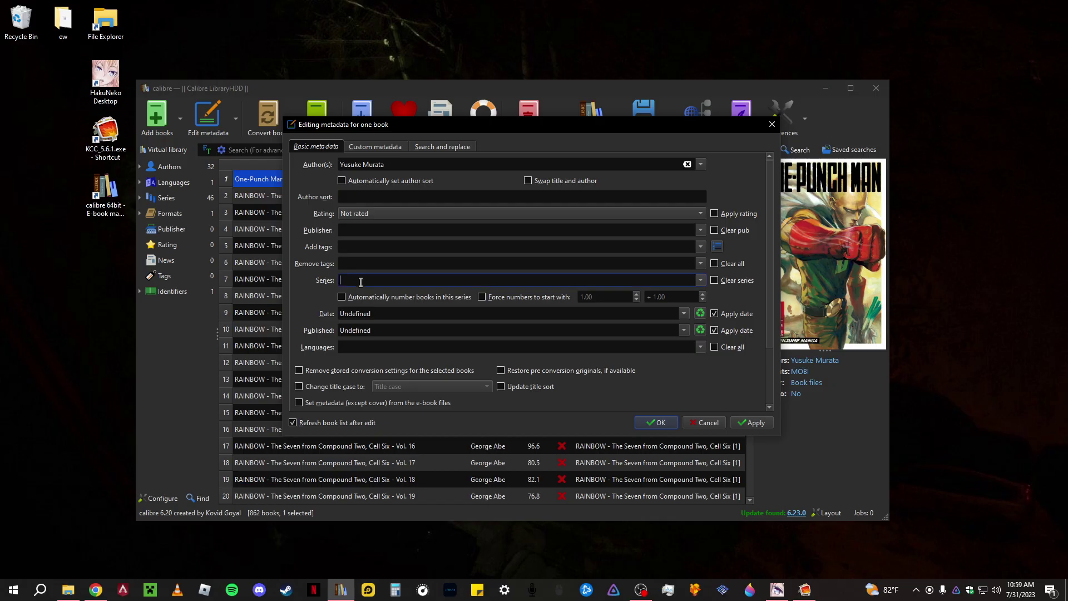
# Enter One-Punch Man as the book's series.
pyautogui.click(414, 280)
pyautogui.write('One')
pyautogui.press('BackSpace')
pyautogui.write('-Punch MAn')
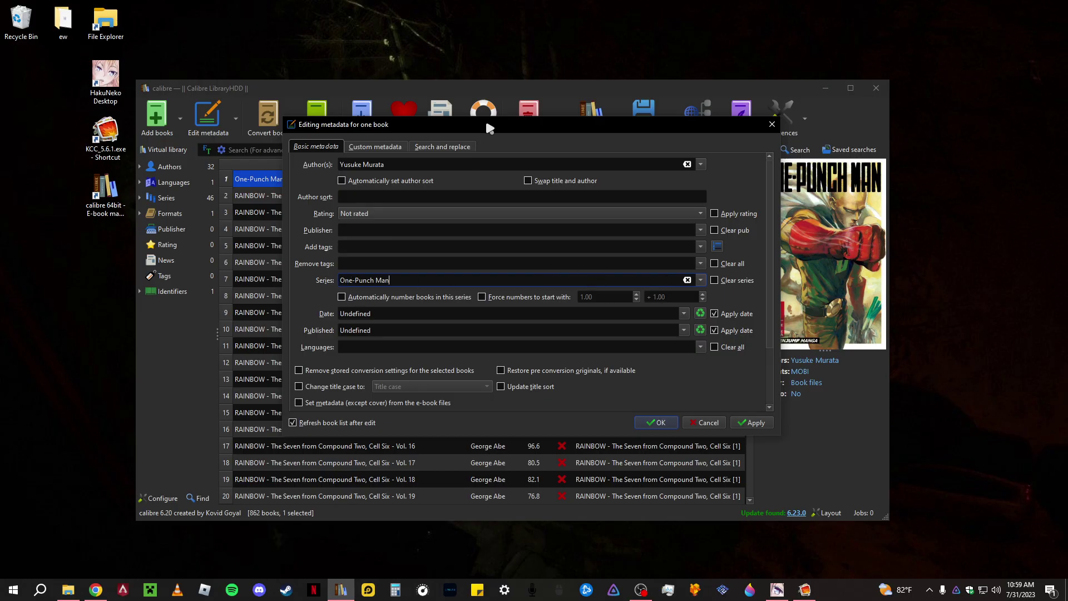
pyautogui.moveTo(488, 126)
pyautogui.mouseDown()
pyautogui.moveTo(540, 134)
pyautogui.moveTo(490, 136)
pyautogui.mouseUp()
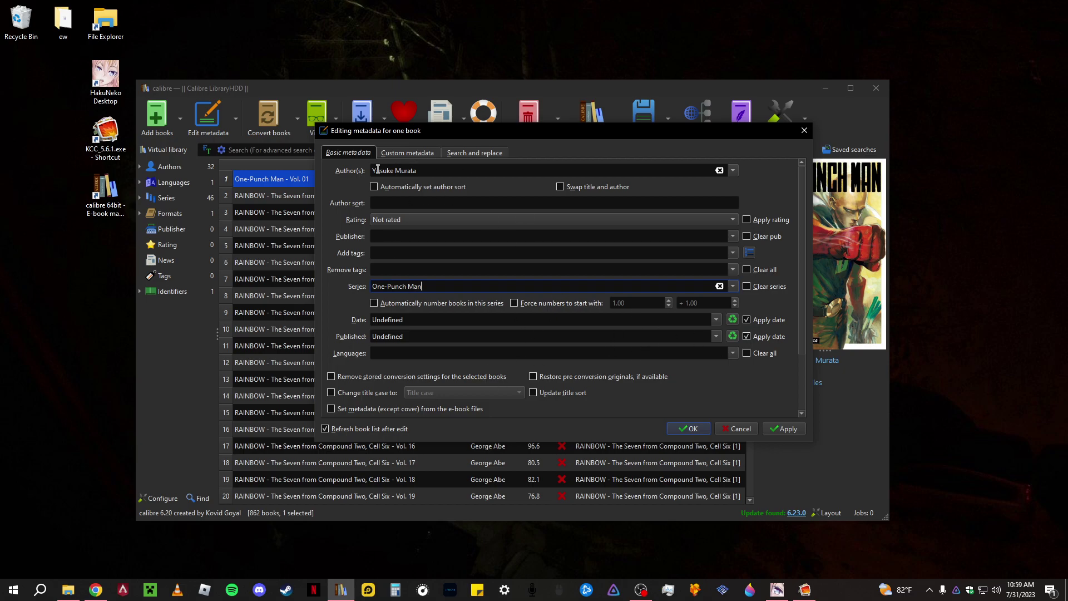
# Keep the custom Yes/No field at No, apply the changes, and save the metadata with OK.
pyautogui.click(418, 157)
pyautogui.moveTo(581, 138); pyautogui.dragTo(507, 137)
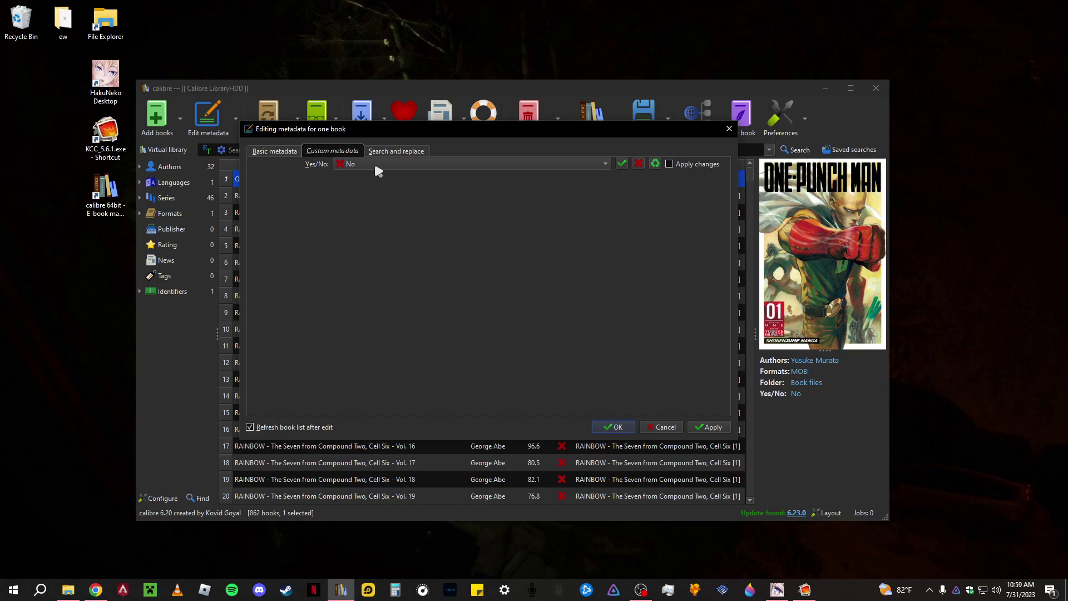
pyautogui.moveTo(553, 134); pyautogui.dragTo(358, 199)
pyautogui.click(359, 202)
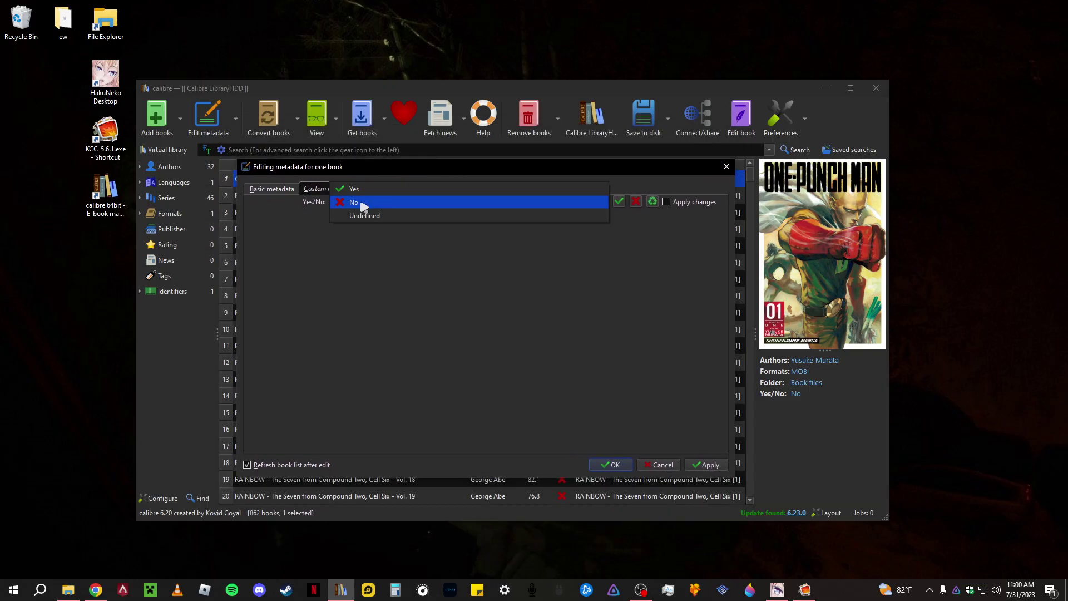
pyautogui.click(361, 207)
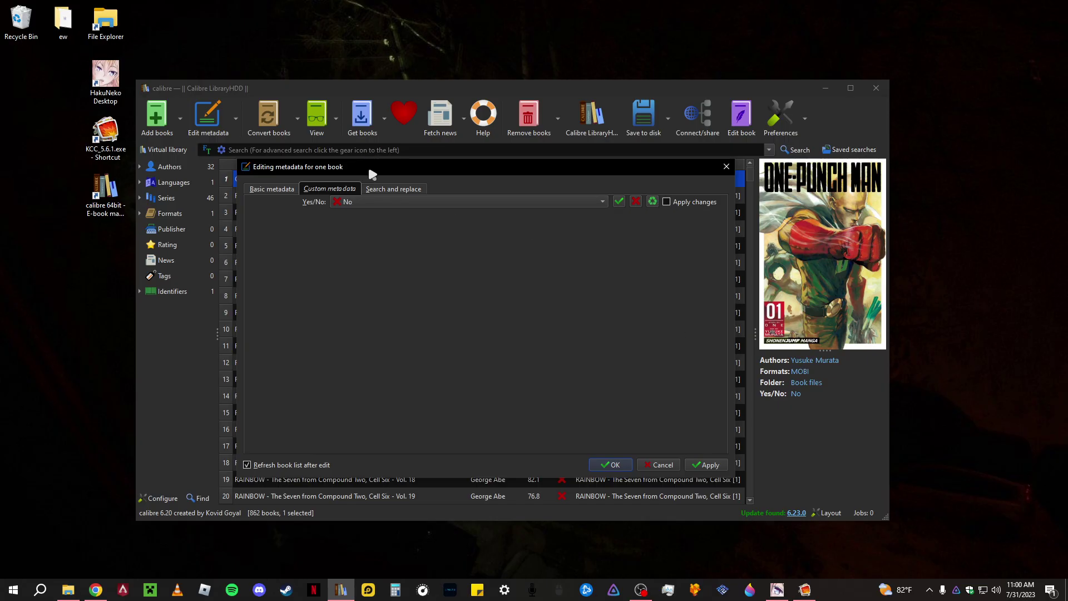
pyautogui.click(707, 464)
pyautogui.click(273, 188)
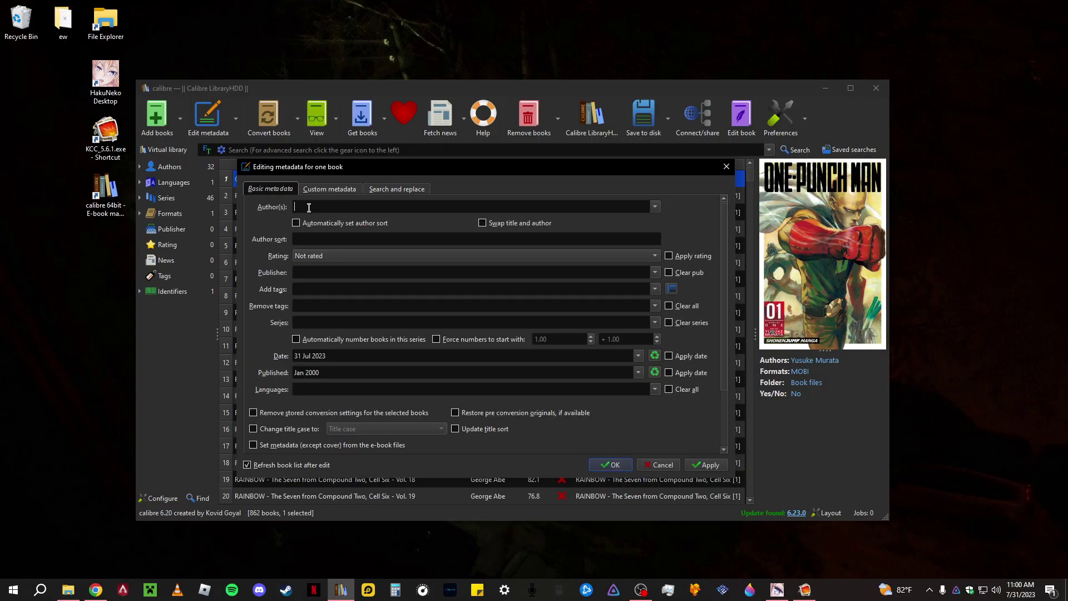
pyautogui.click(706, 464)
pyautogui.click(611, 464)
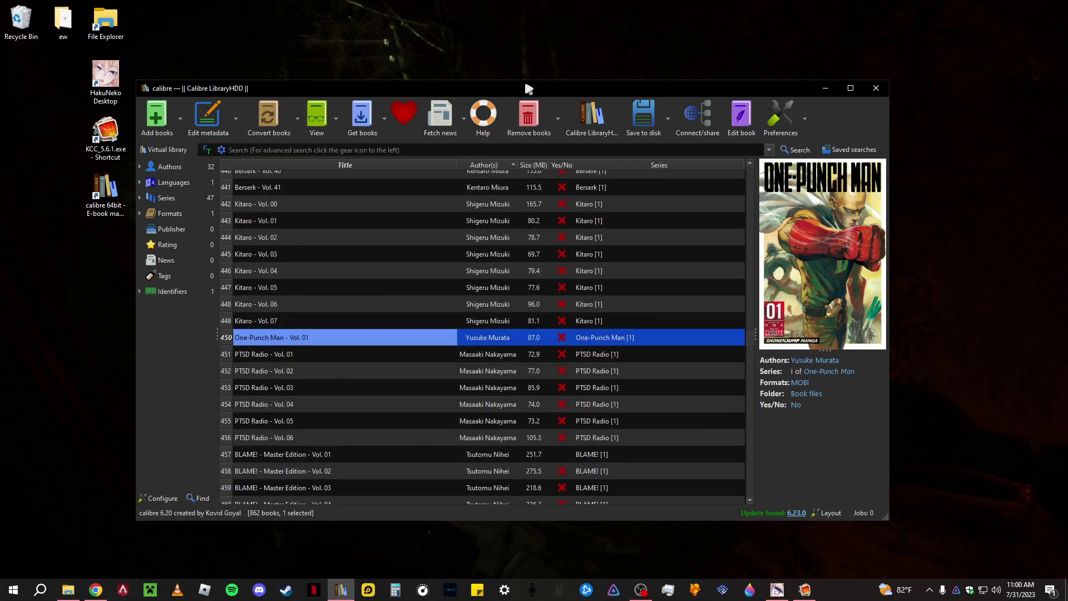
pyautogui.moveTo(526, 88); pyautogui.dragTo(521, 69)
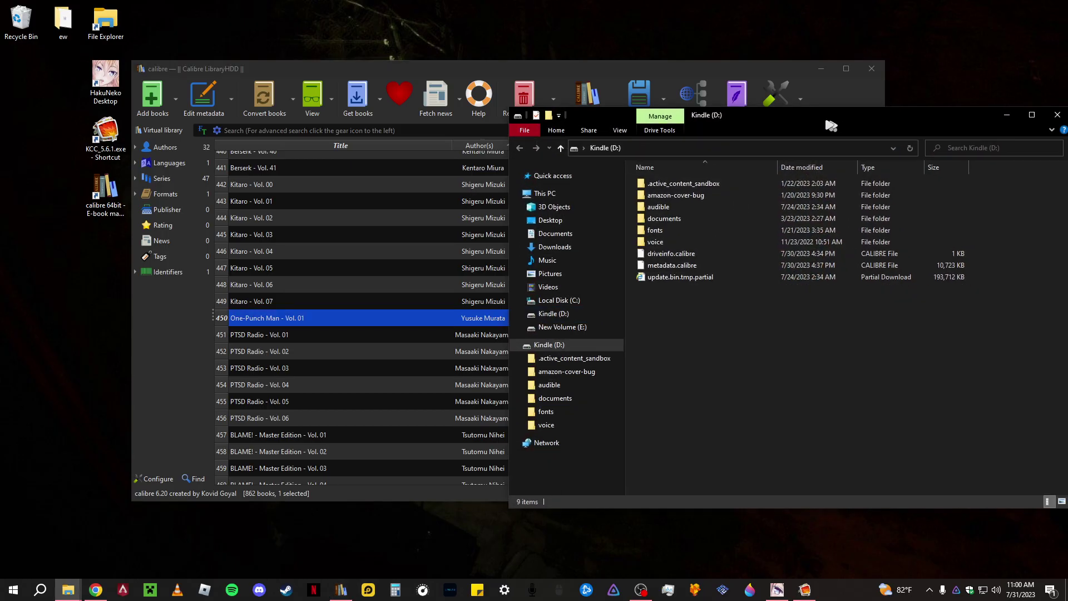
pyautogui.moveTo(1037, 117); pyautogui.dragTo(791, 117)
pyautogui.click(813, 116)
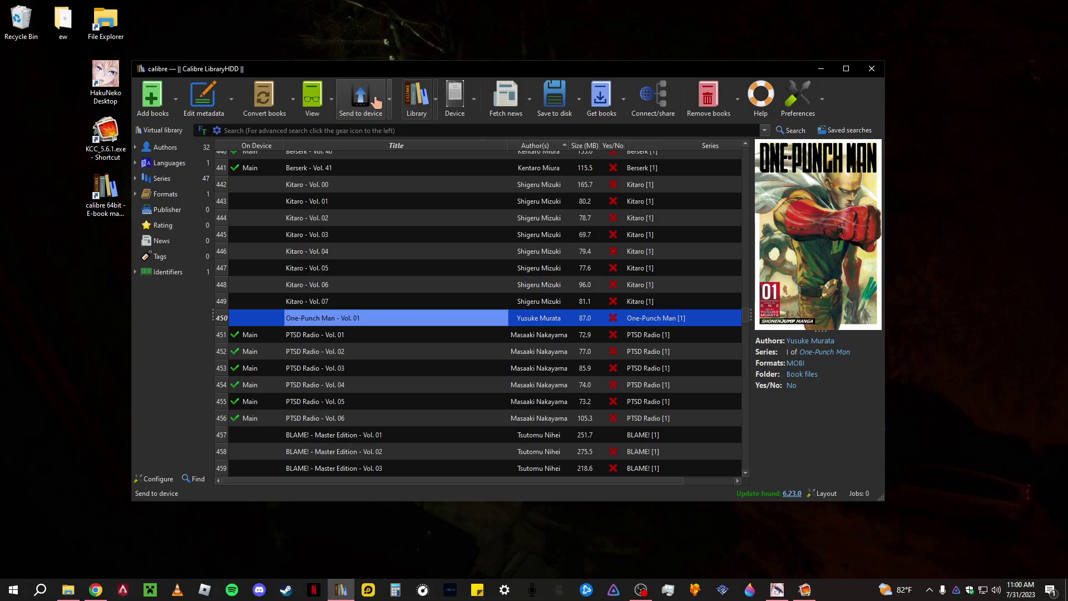
pyautogui.click(392, 103)
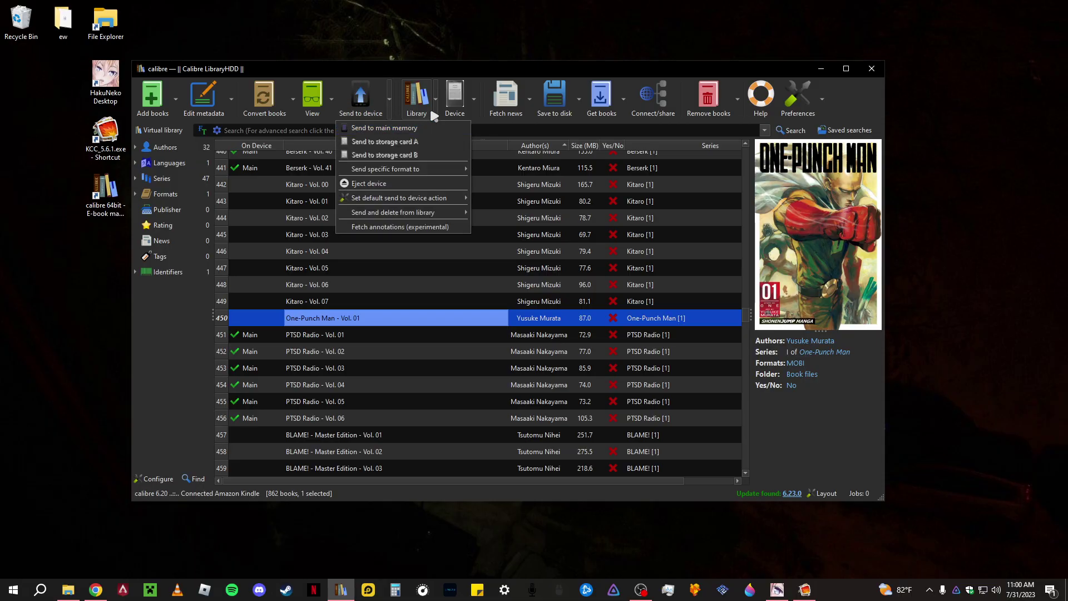
pyautogui.click(469, 101)
pyautogui.scroll(-7, 261, 217)
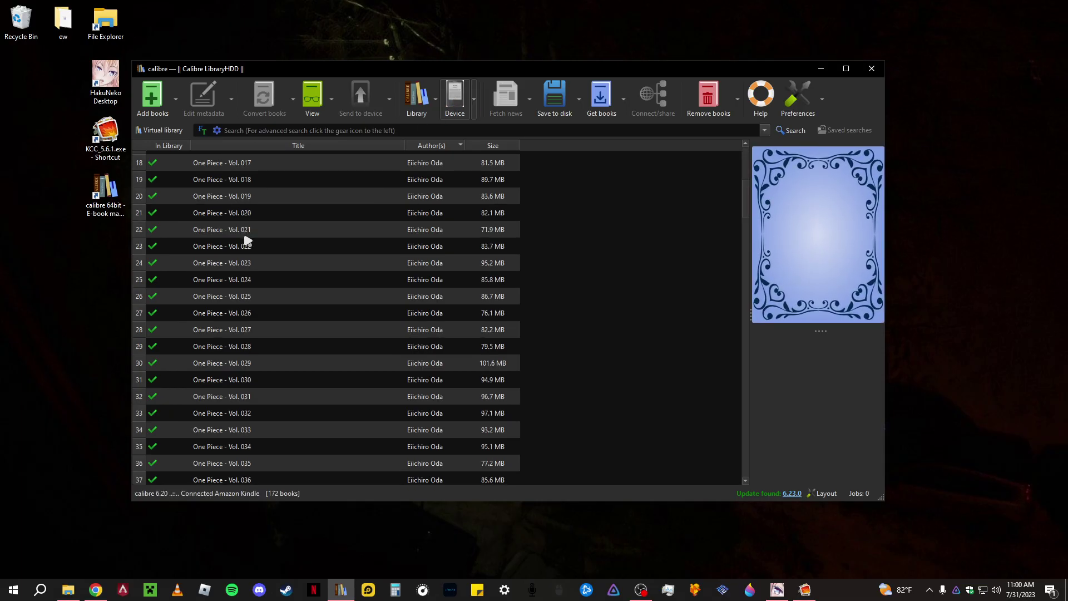
pyautogui.scroll(-20, 273, 222)
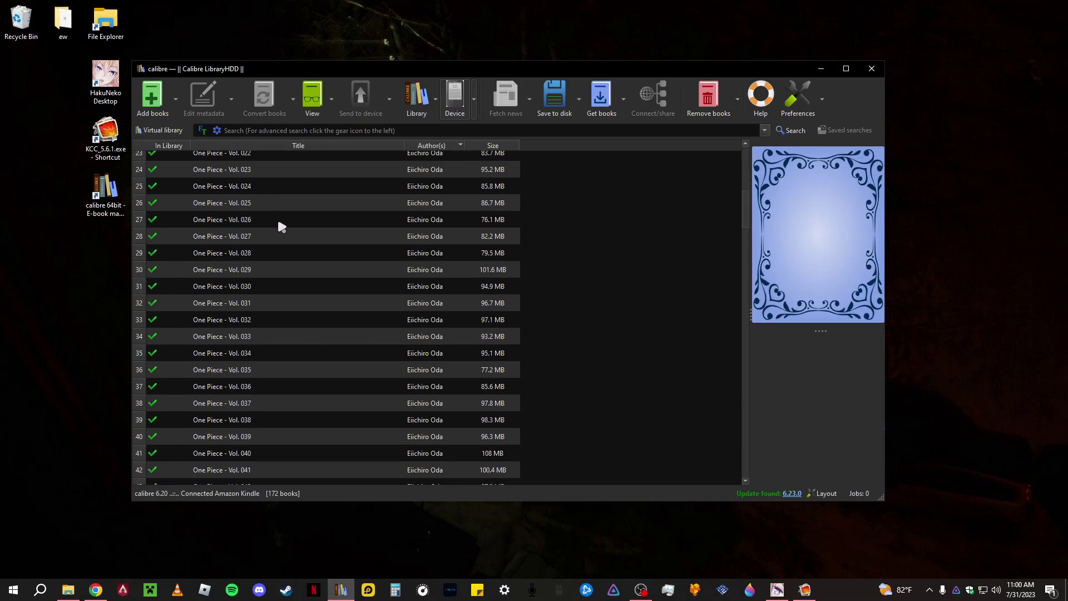
pyautogui.moveTo(745, 327); pyautogui.dragTo(762, 484)
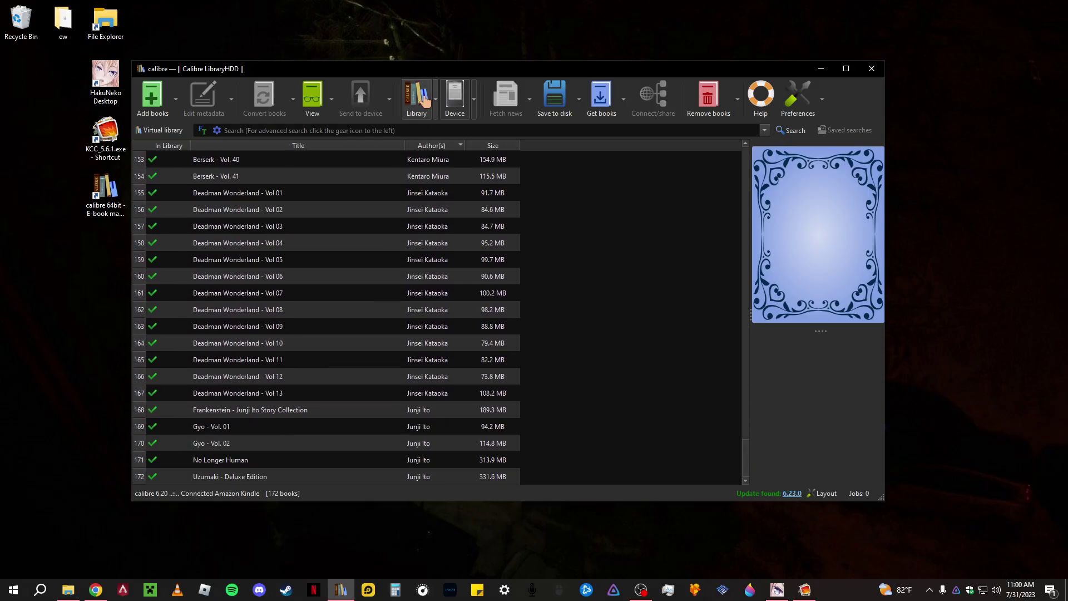
pyautogui.click(427, 113)
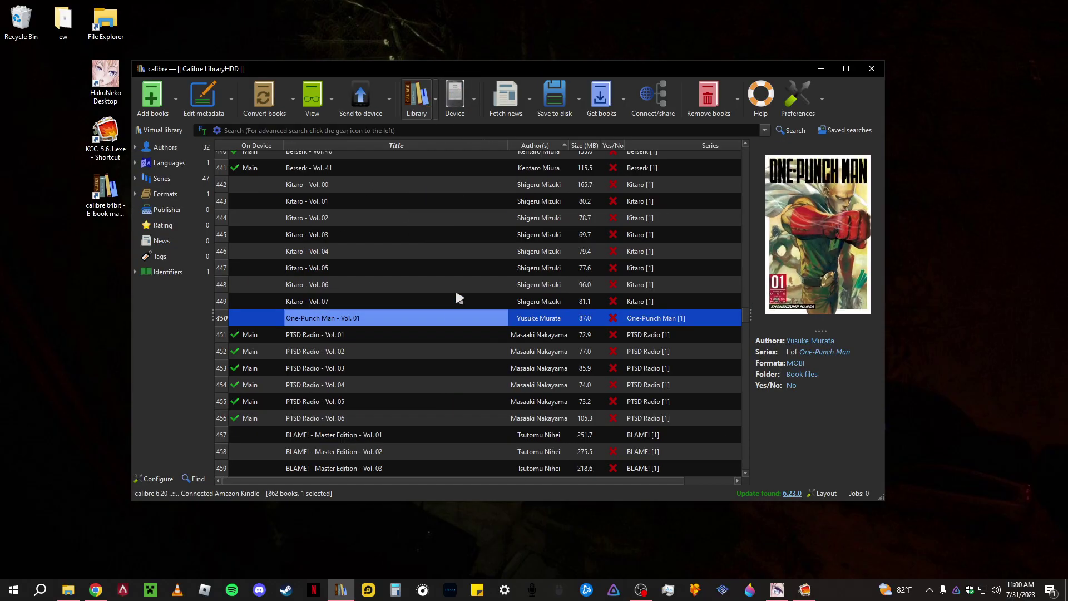
# Select One-Punch Man through PTSD Radio - Vol. 06 and review the send-to-device options without sending.
pyautogui.click(341, 335)
pyautogui.click(375, 321)
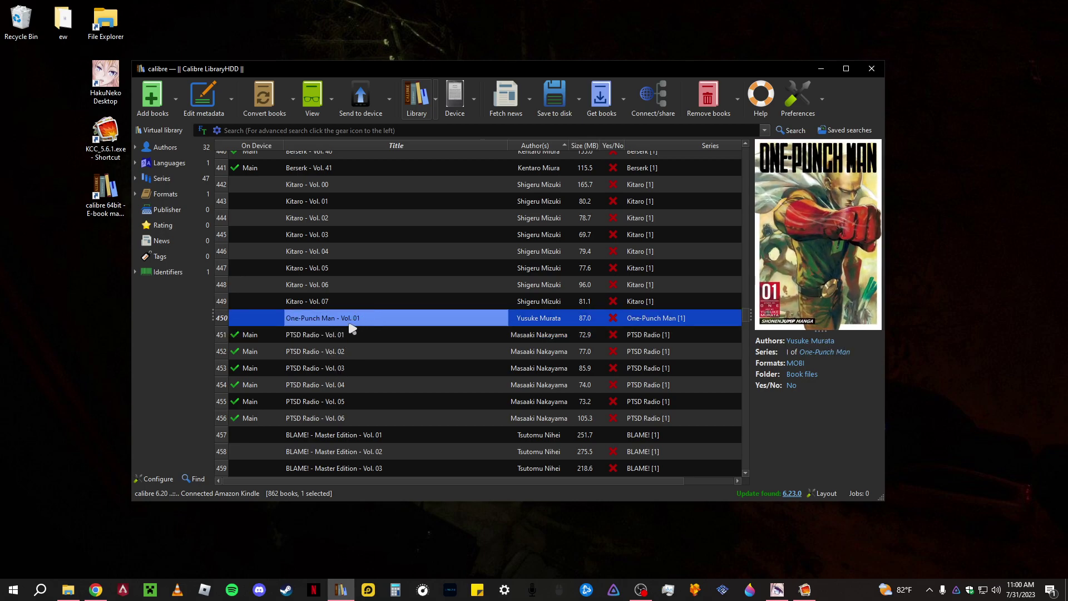
pyautogui.keyDown('shift'); pyautogui.click(347, 415); pyautogui.keyUp('shift')
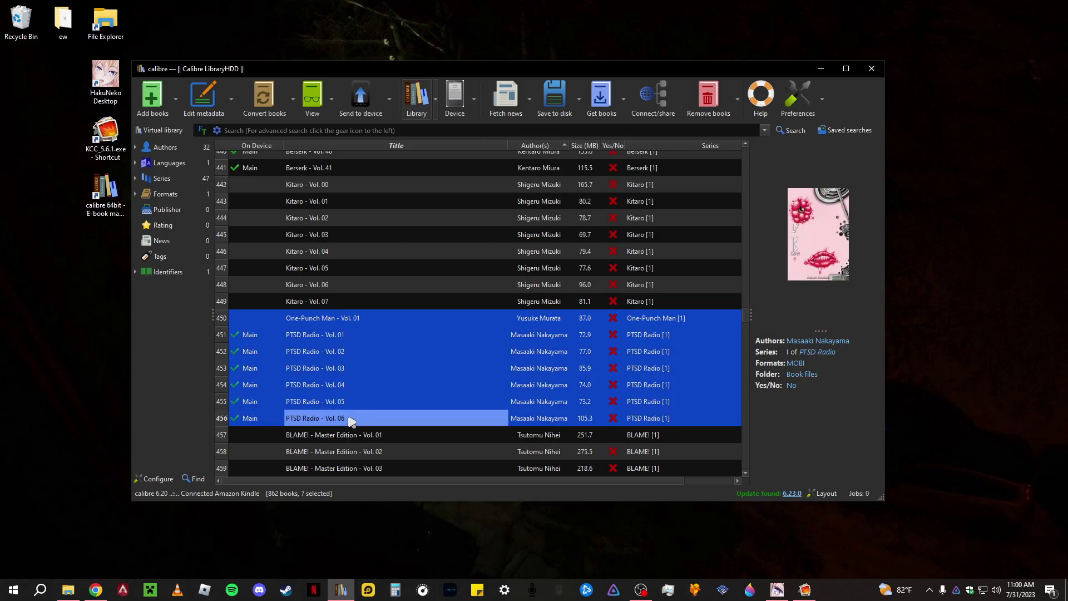
pyautogui.rightClick(353, 347)
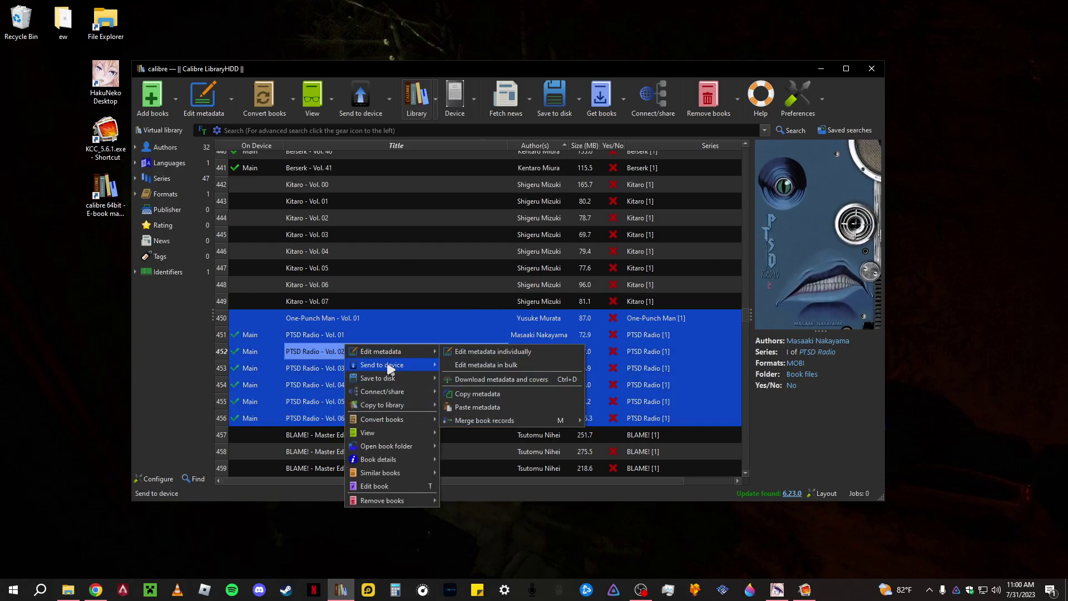
pyautogui.click(381, 71)
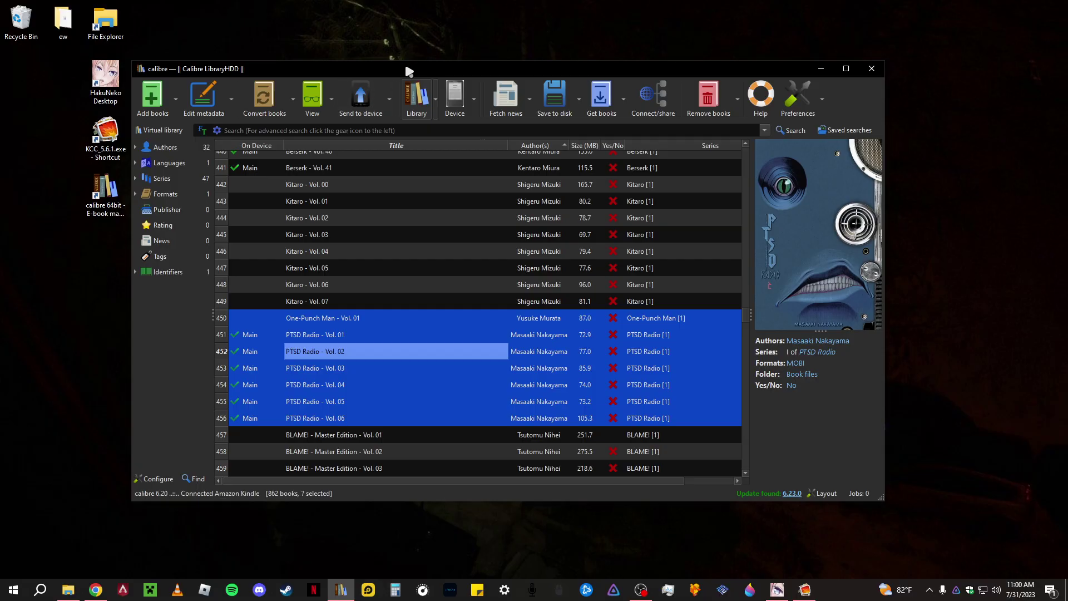
pyautogui.click(389, 100)
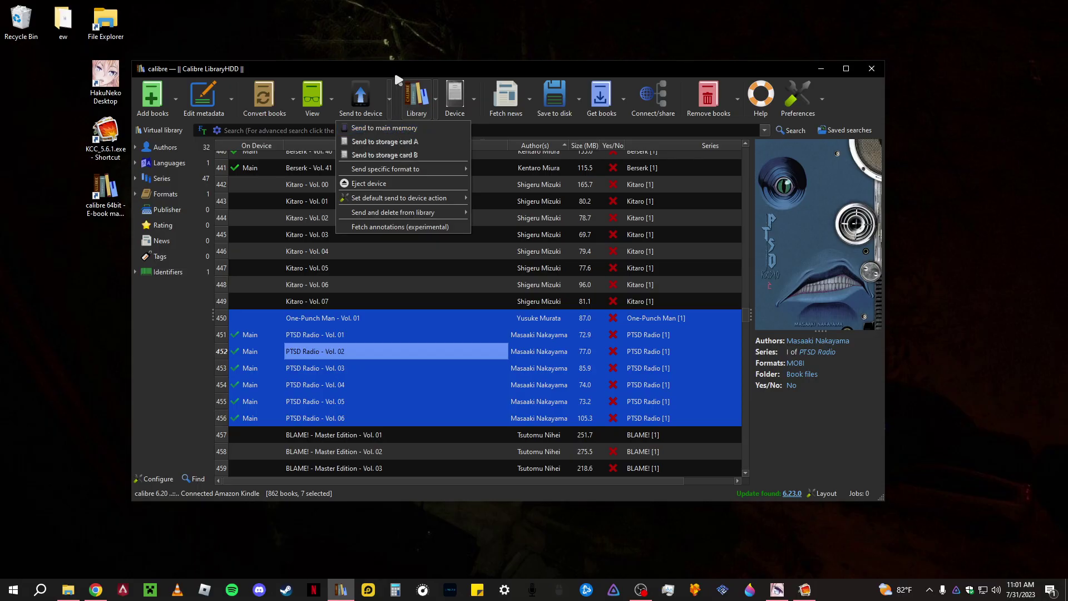
pyautogui.click(384, 238)
# Send only One-Punch Man - Vol. 01 to the Kindle's main memory.
pyautogui.click(341, 318)
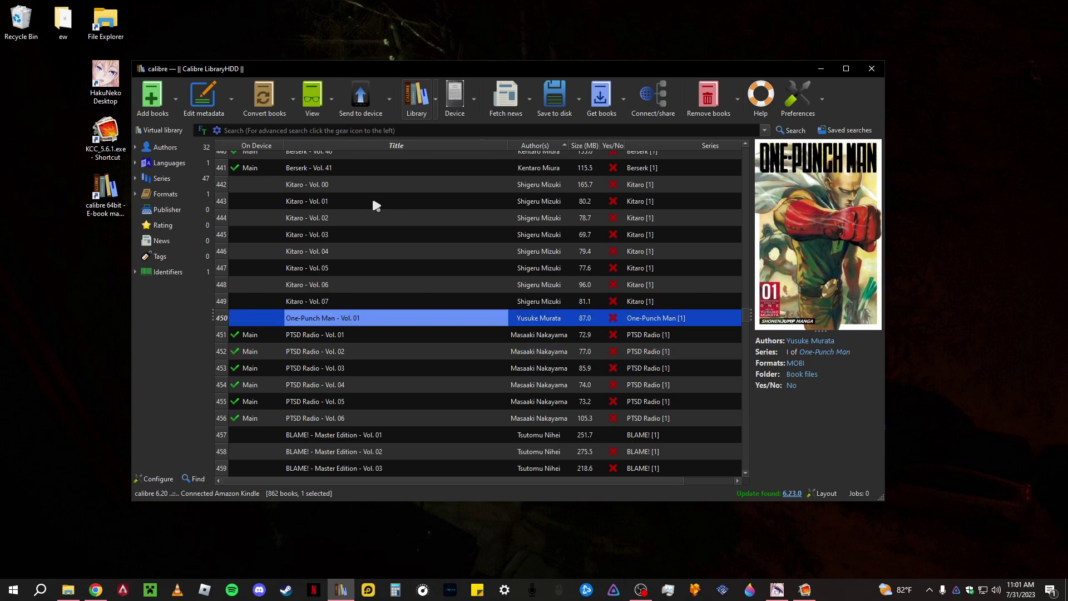
pyautogui.rightClick(373, 319)
pyautogui.moveTo(421, 349)
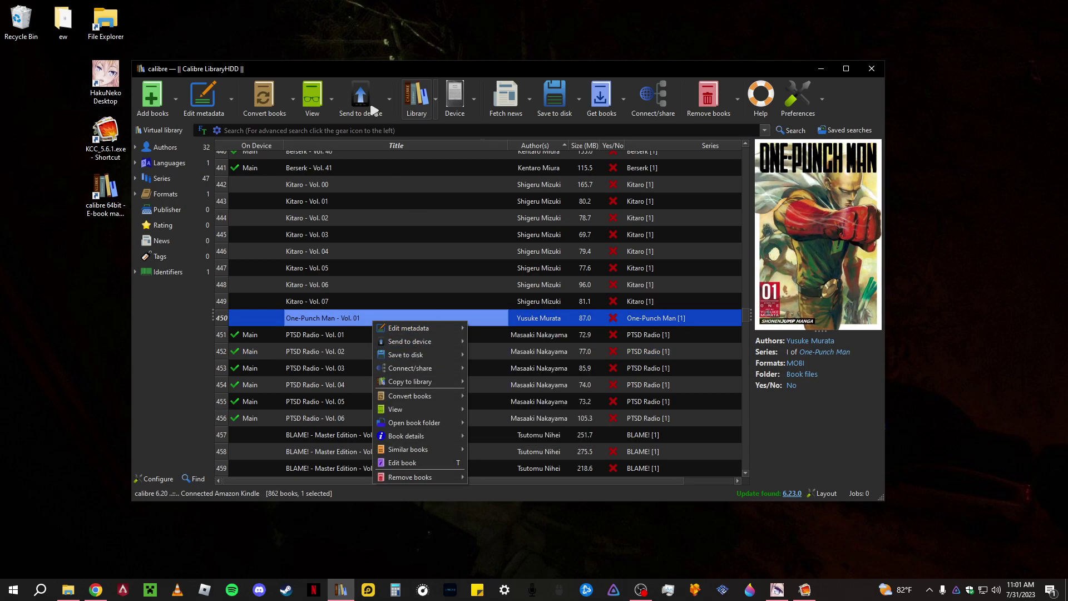
pyautogui.click(512, 341)
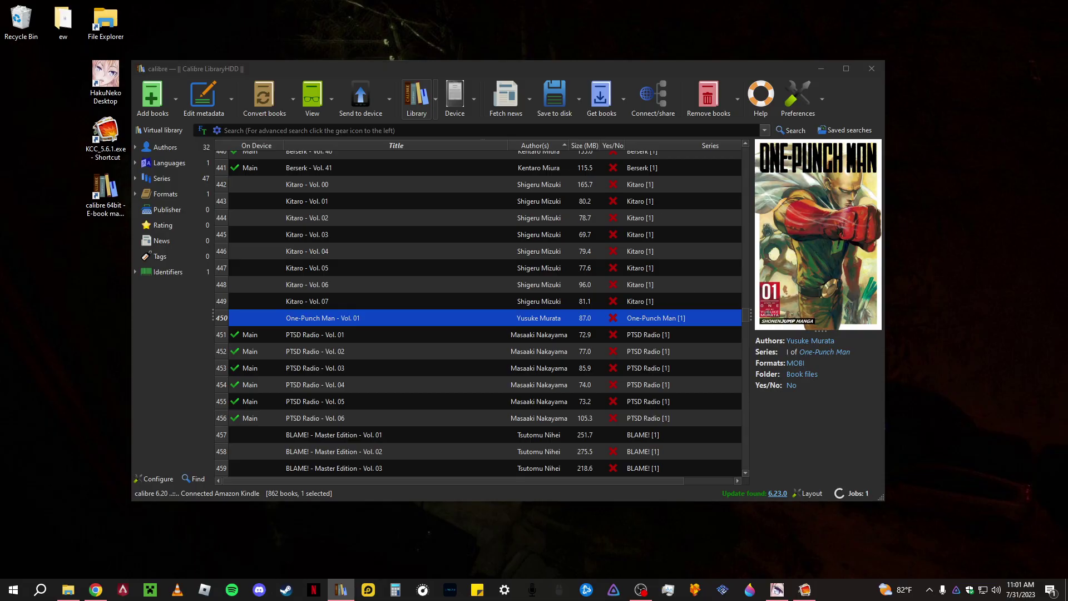
# Check in the Jobs window that the upload job finished at 100%, then close it.
pyautogui.moveTo(860, 300); pyautogui.dragTo(455, 87)
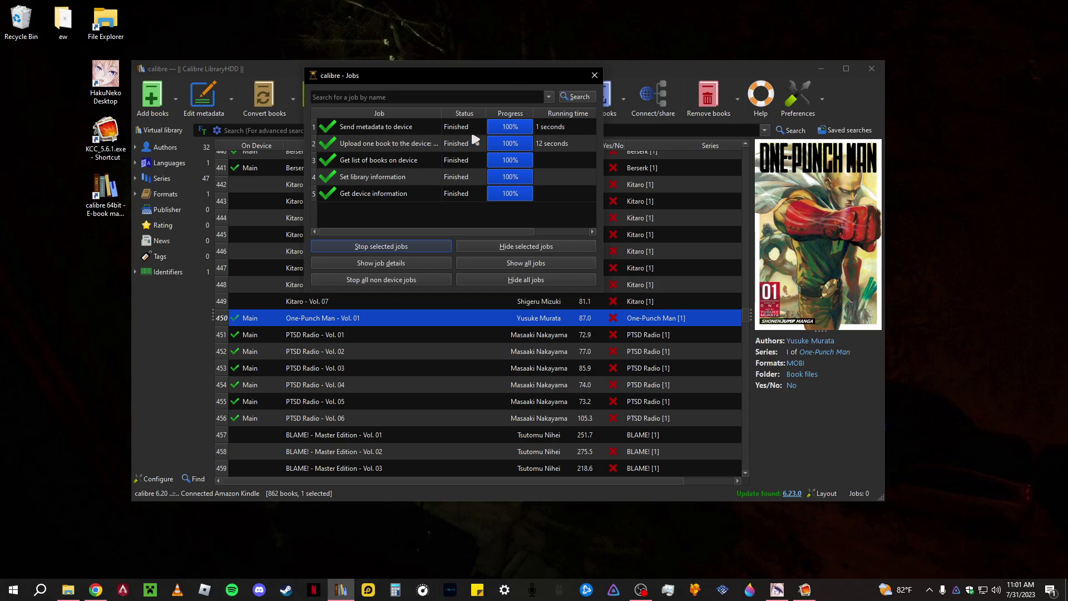
pyautogui.click(581, 128)
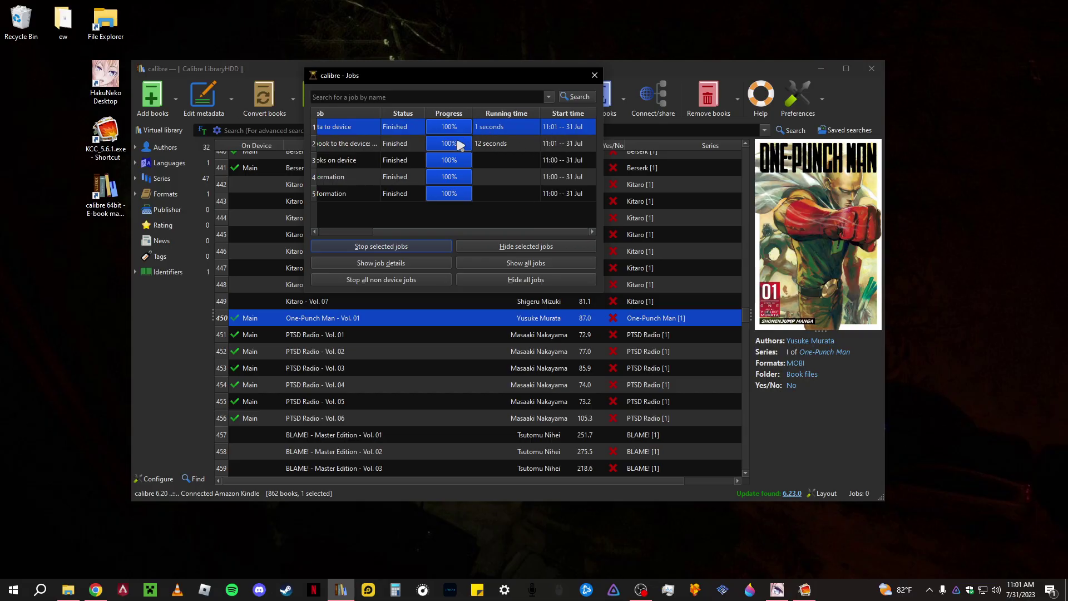
pyautogui.click(459, 145)
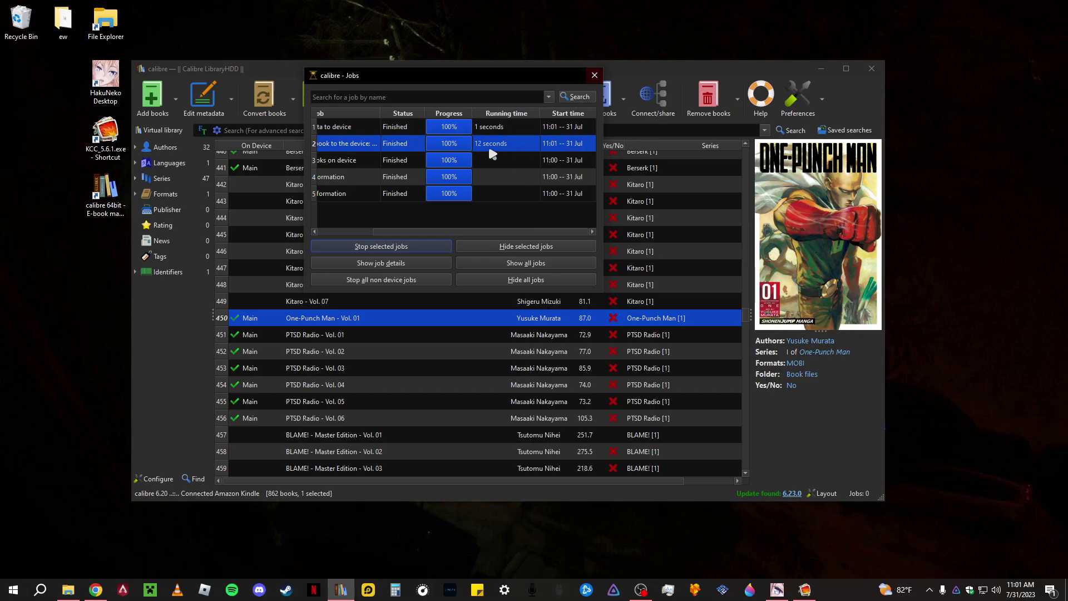
pyautogui.moveTo(429, 232); pyautogui.dragTo(305, 234)
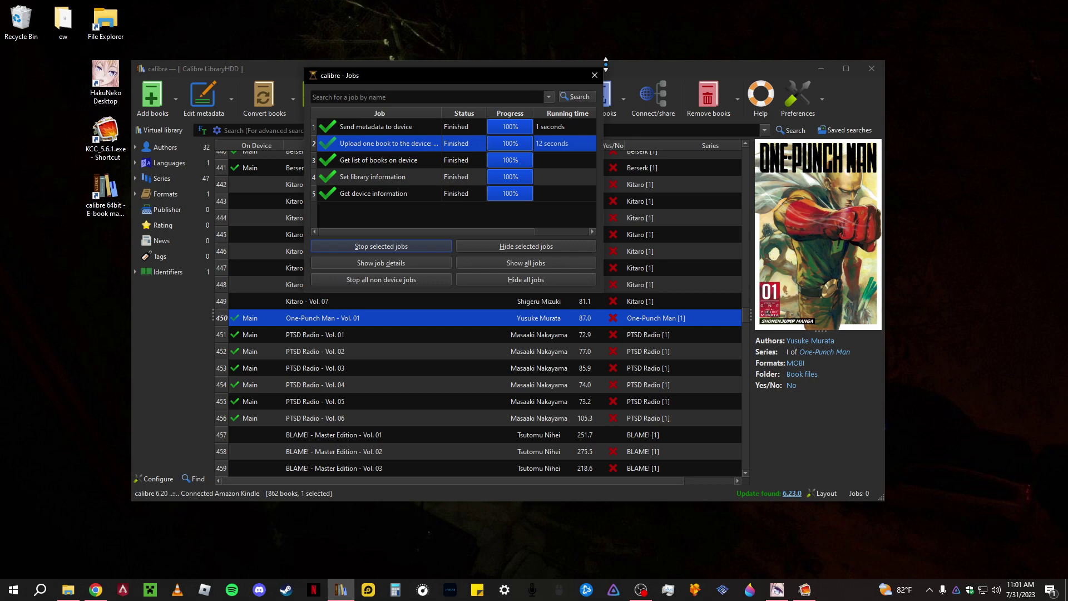
pyautogui.click(594, 75)
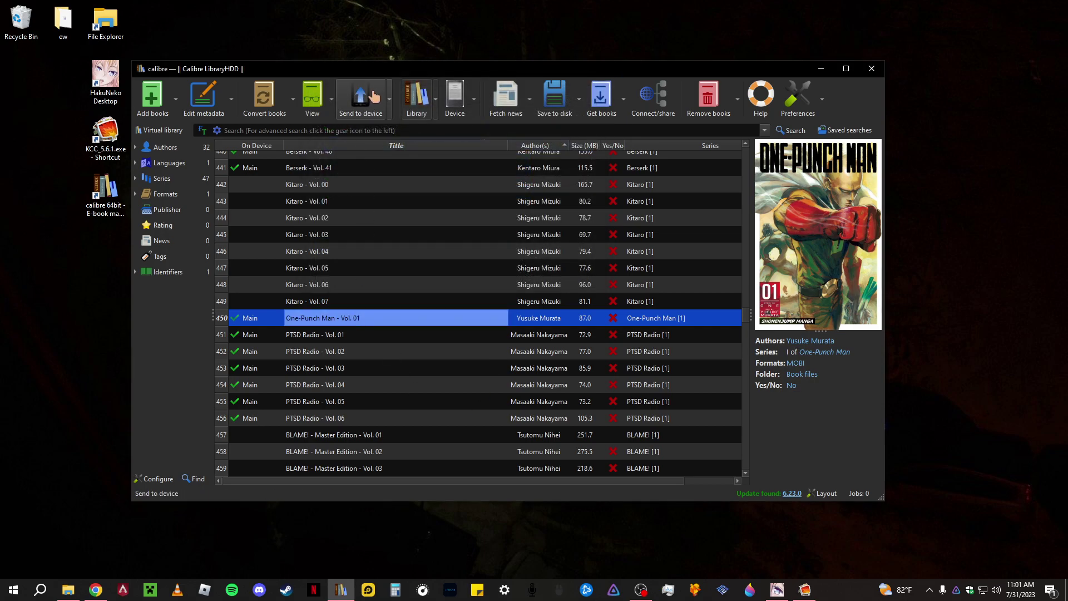
# Show the Kindle's 173-book list and select One-Punch Man - Vol. 01 by Yusuke Murata.
pyautogui.click(454, 97)
pyautogui.scroll(20, 255, 240)
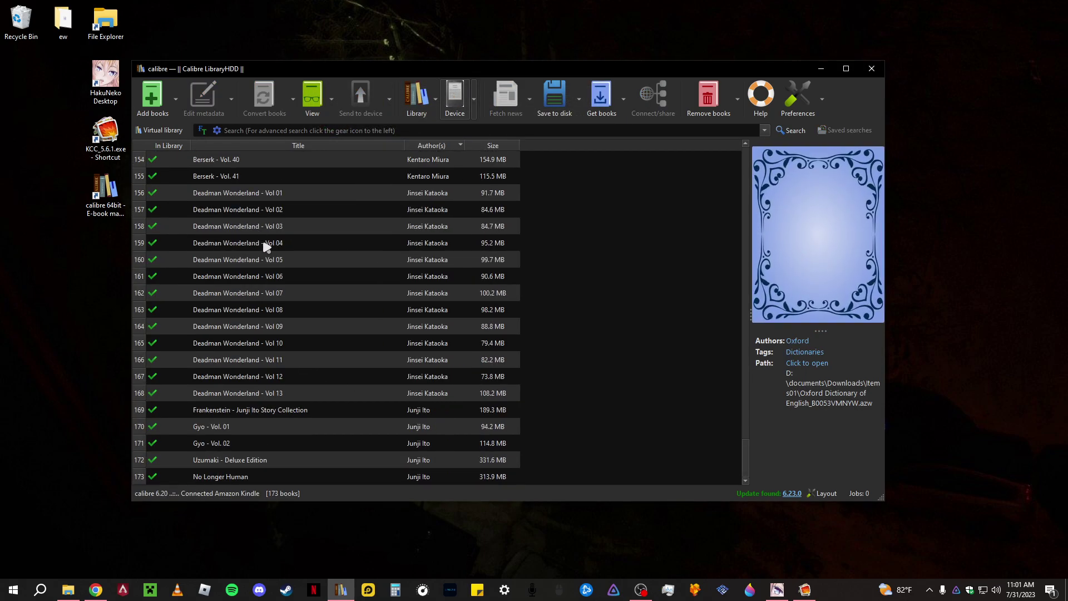
pyautogui.scroll(20, 369, 288)
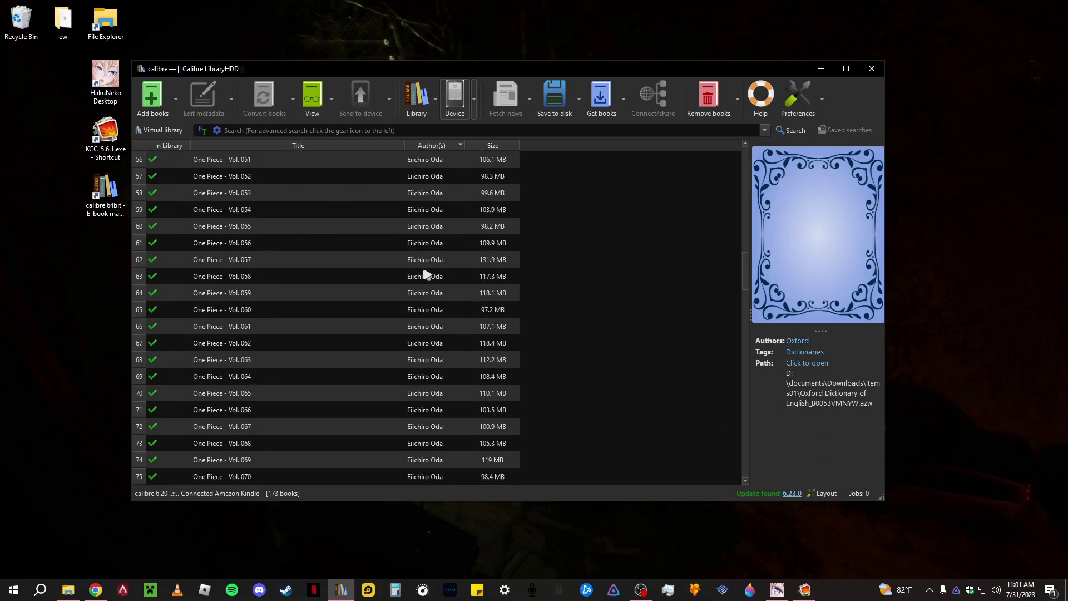
pyautogui.scroll(-20, 451, 264)
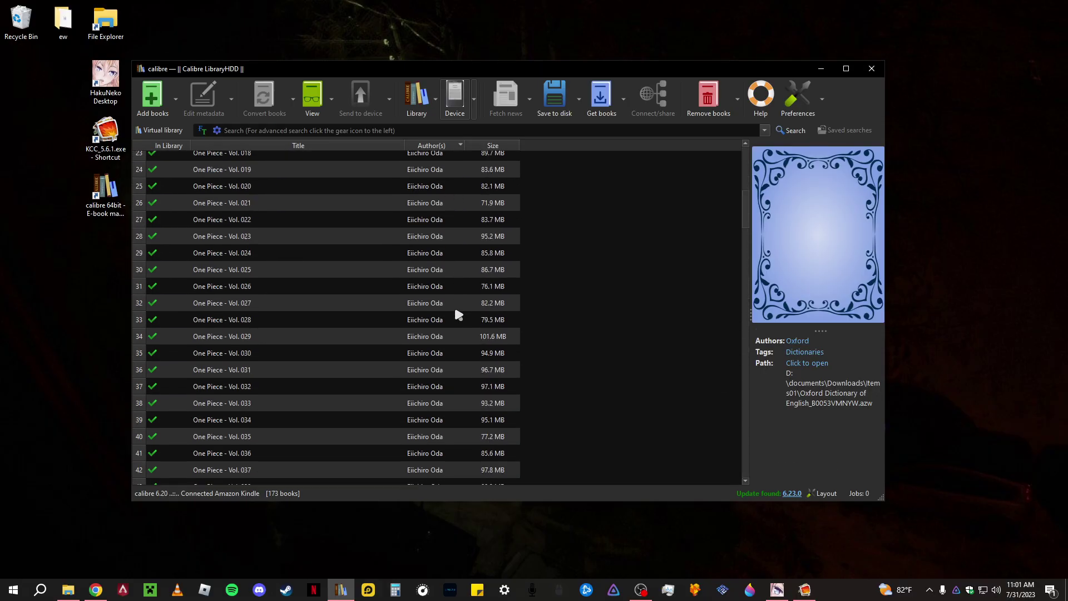
pyautogui.scroll(-8, 461, 336)
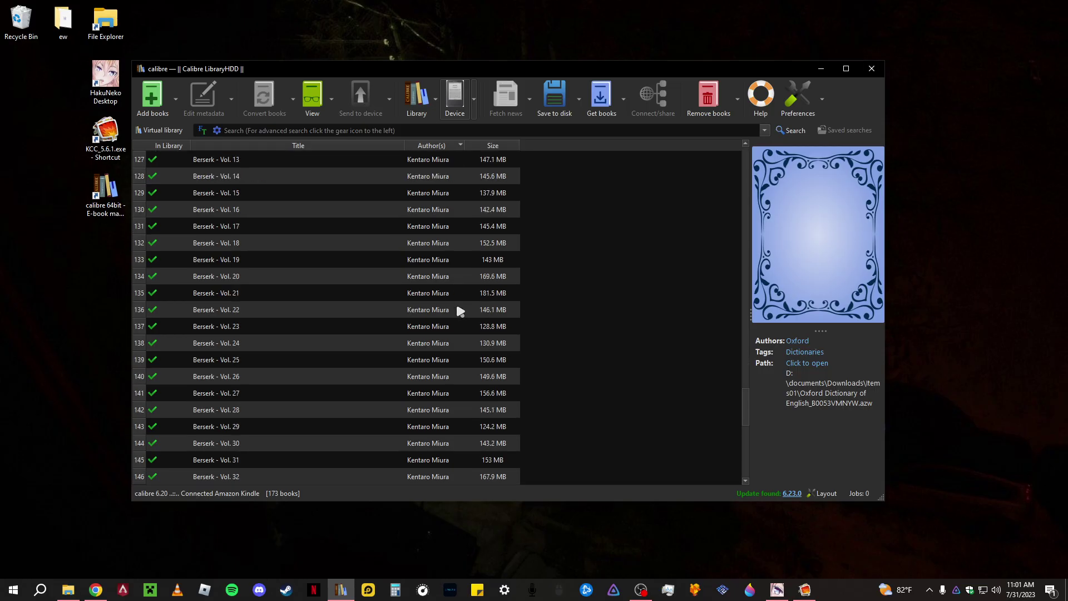
pyautogui.scroll(2, 453, 245)
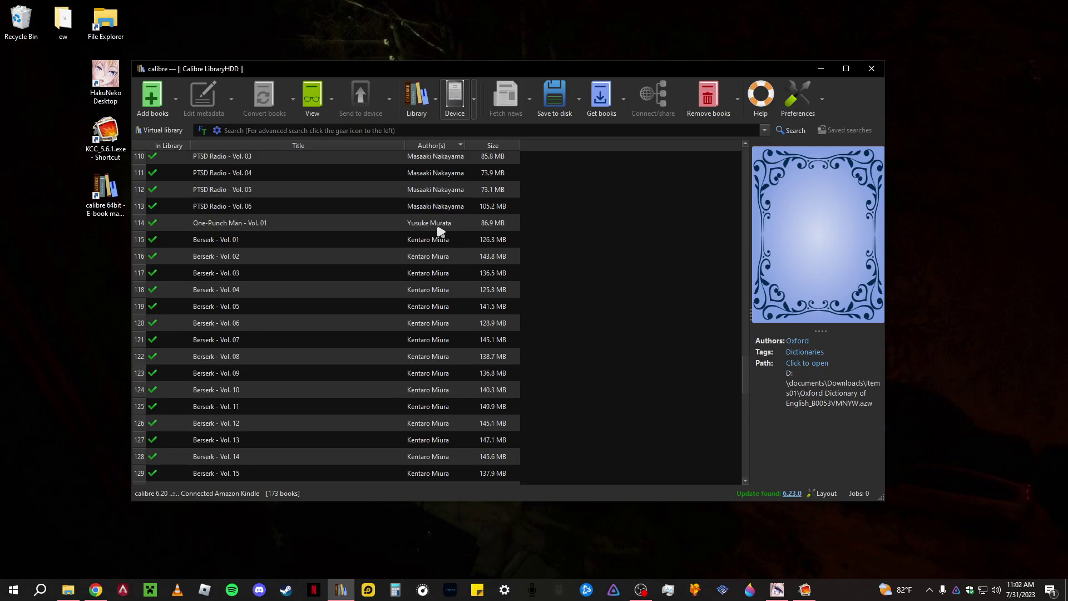
pyautogui.click(433, 224)
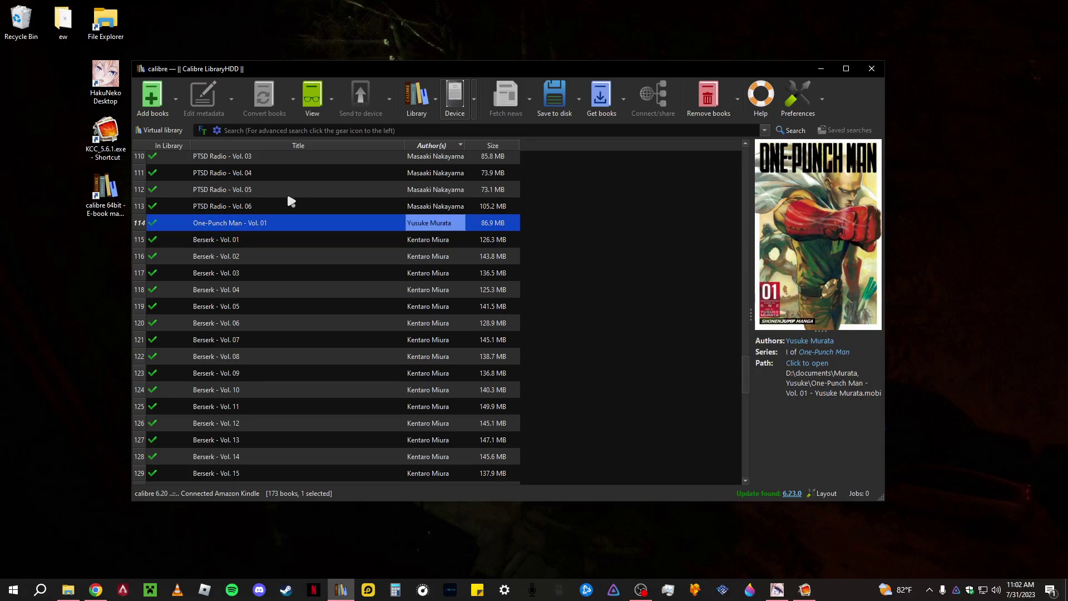
pyautogui.click(474, 104)
pyautogui.click(586, 190)
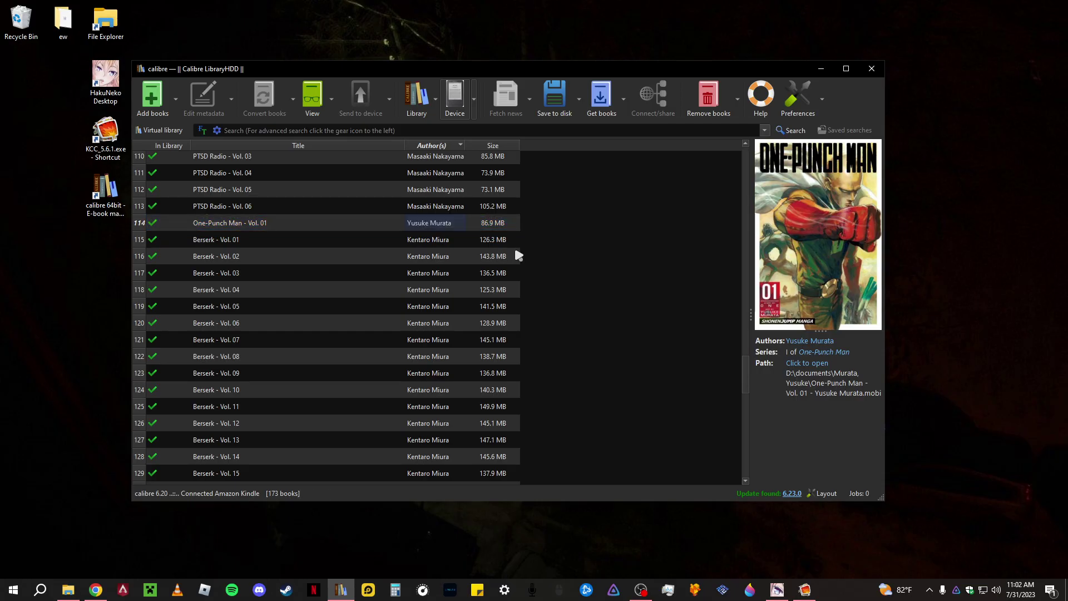
# Eject the Kindle from the Device menu, returning to the 862-book library with Kitaro - Vol. 05 selected.
pyautogui.click(474, 103)
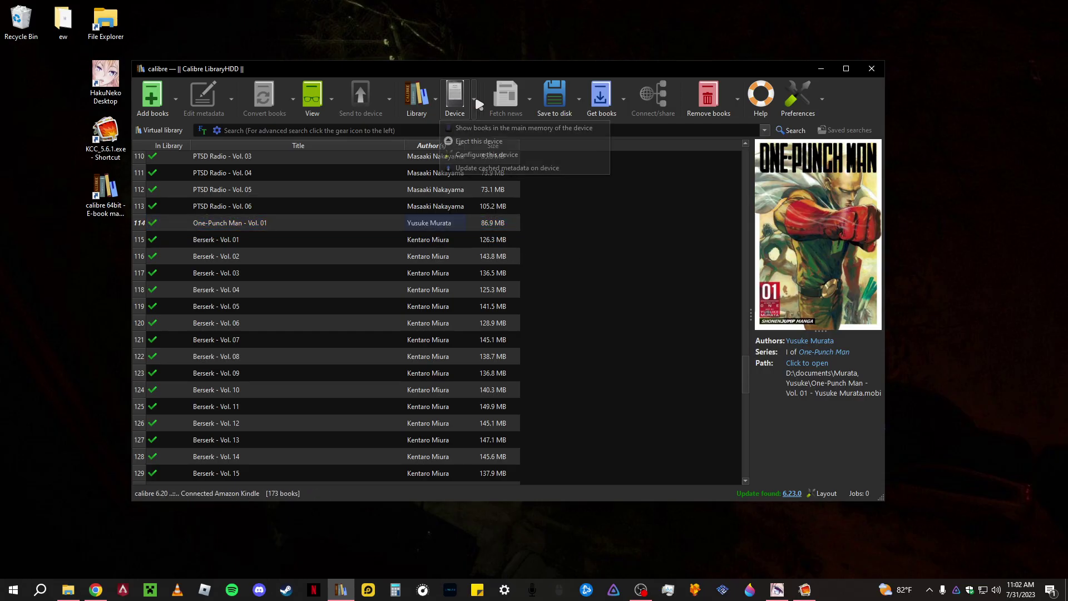
pyautogui.click(482, 141)
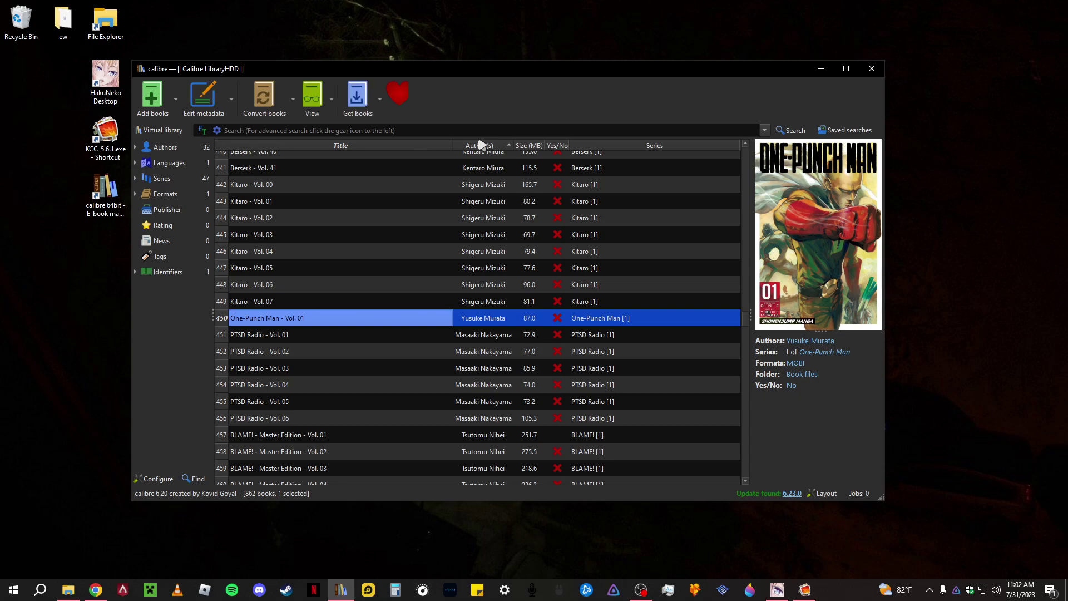
pyautogui.click(356, 267)
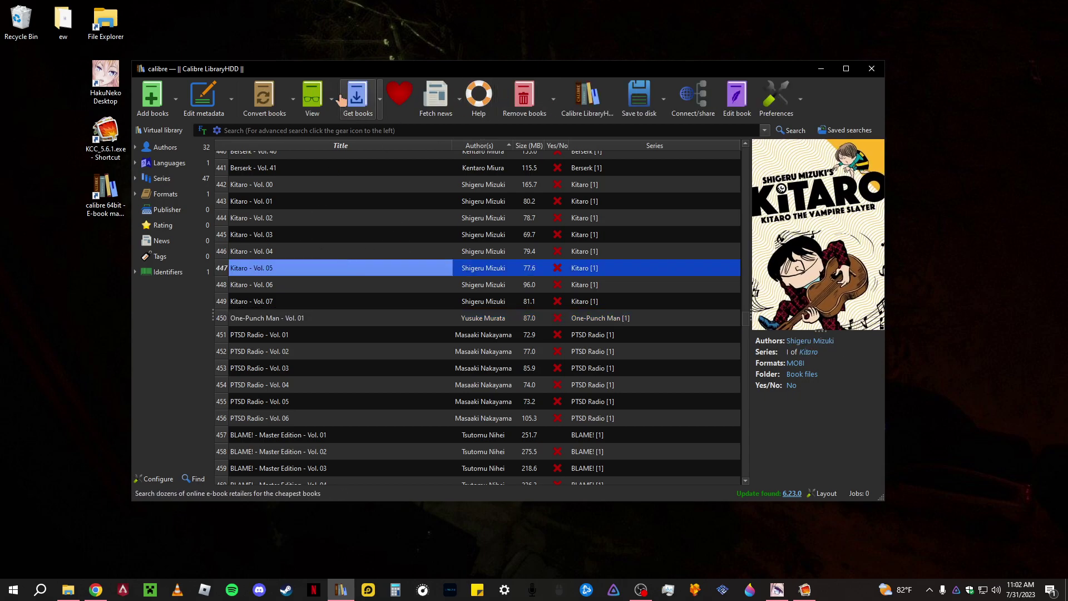